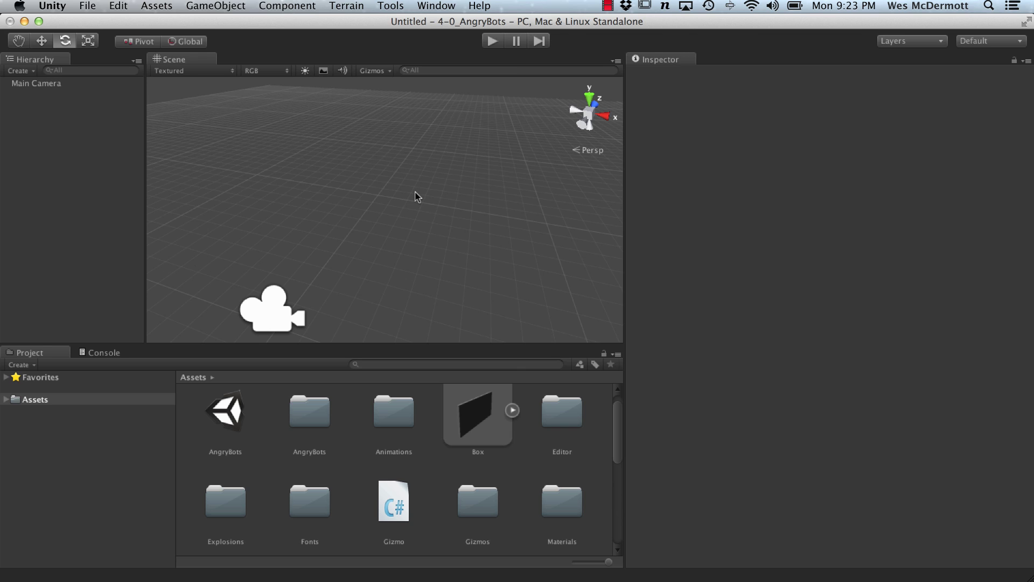
Add a new Cube to the scene and zero its position to the origin.
alt+drag(415, 159, 402, 219)
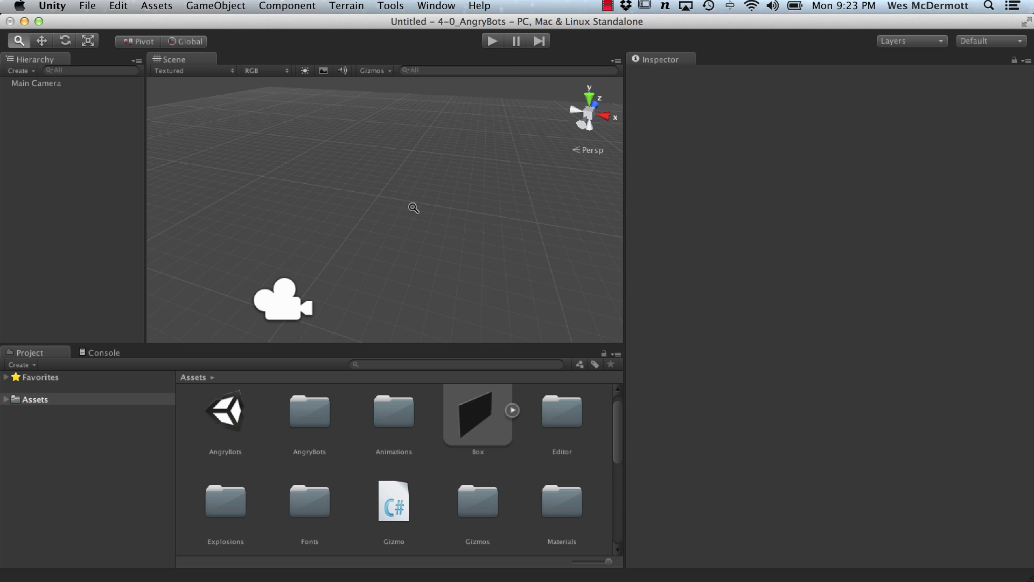
click(214, 7)
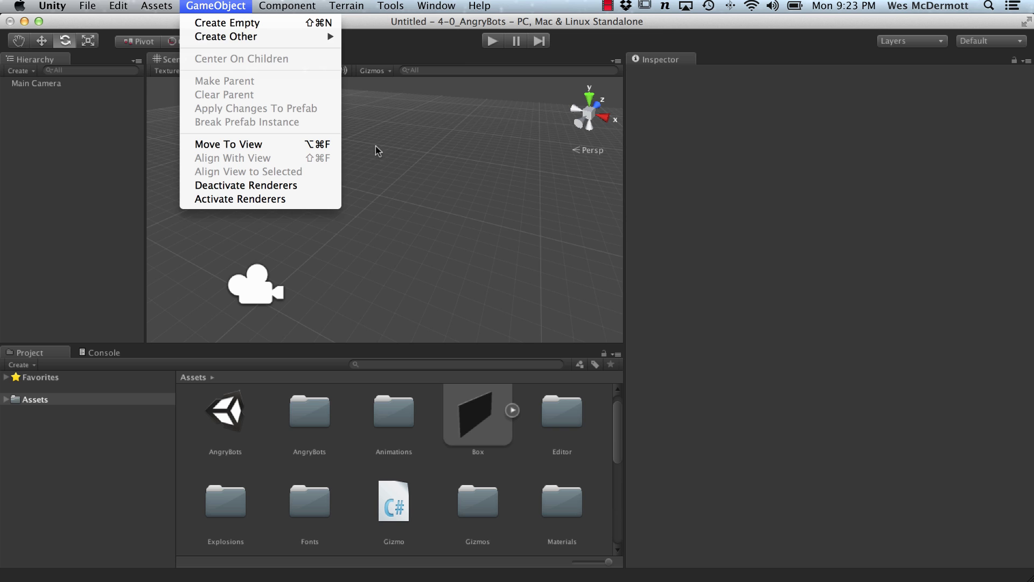
mouse_move(226, 37)
click(372, 176)
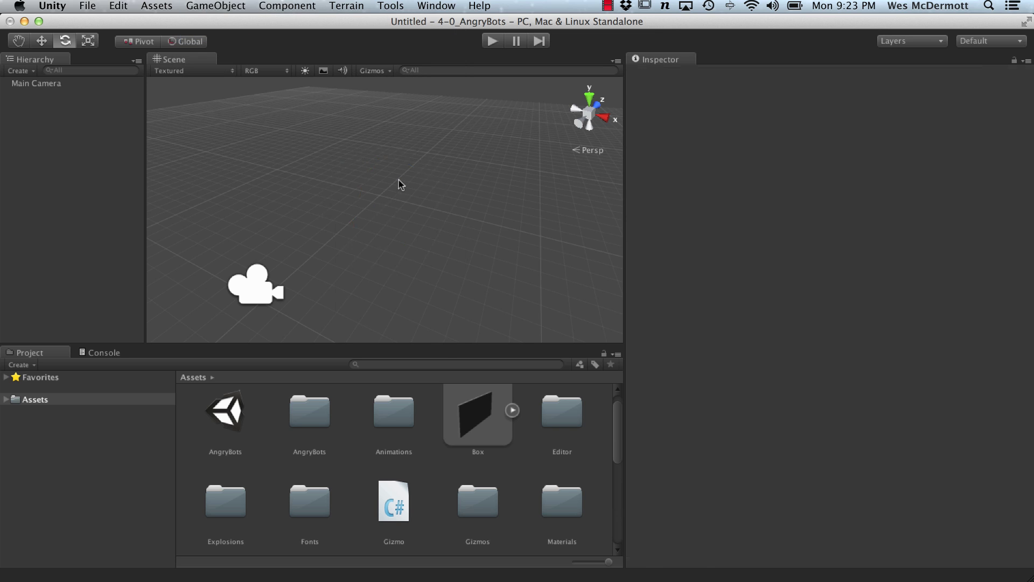
scroll(427, 217, up, 1)
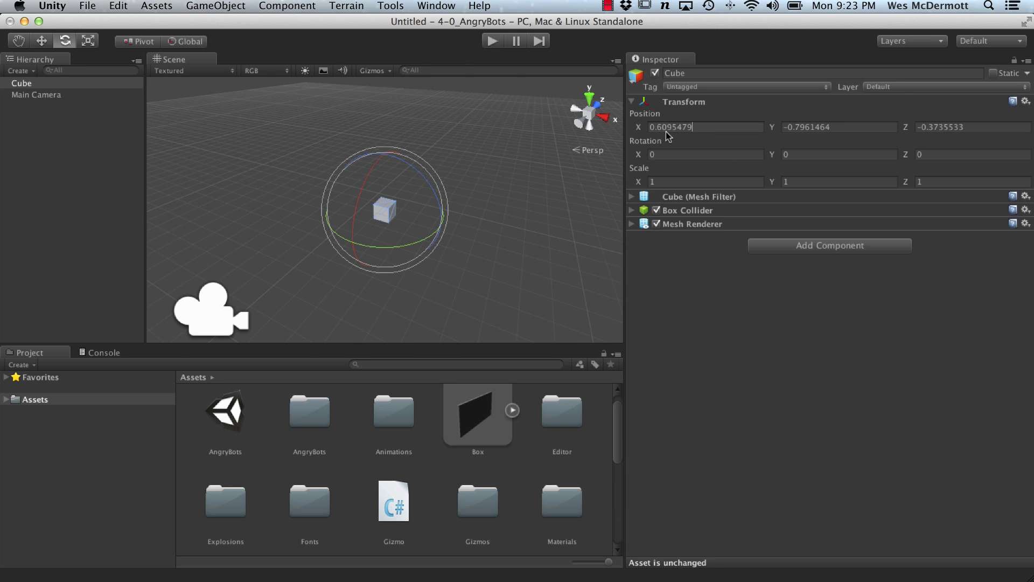
double_click(704, 127)
text(0)
key(Tab)
text(0)
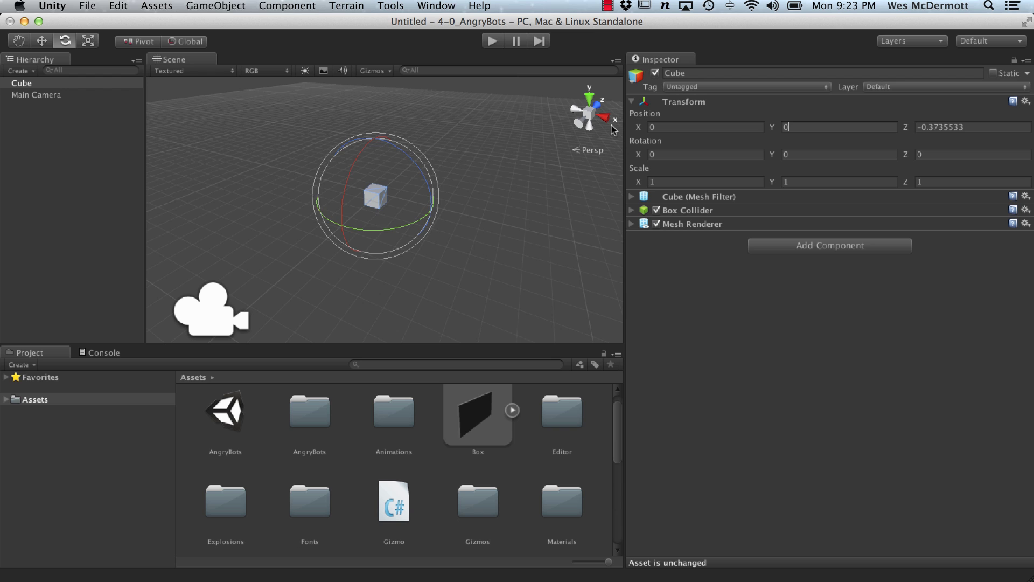
key(Tab)
text(0)
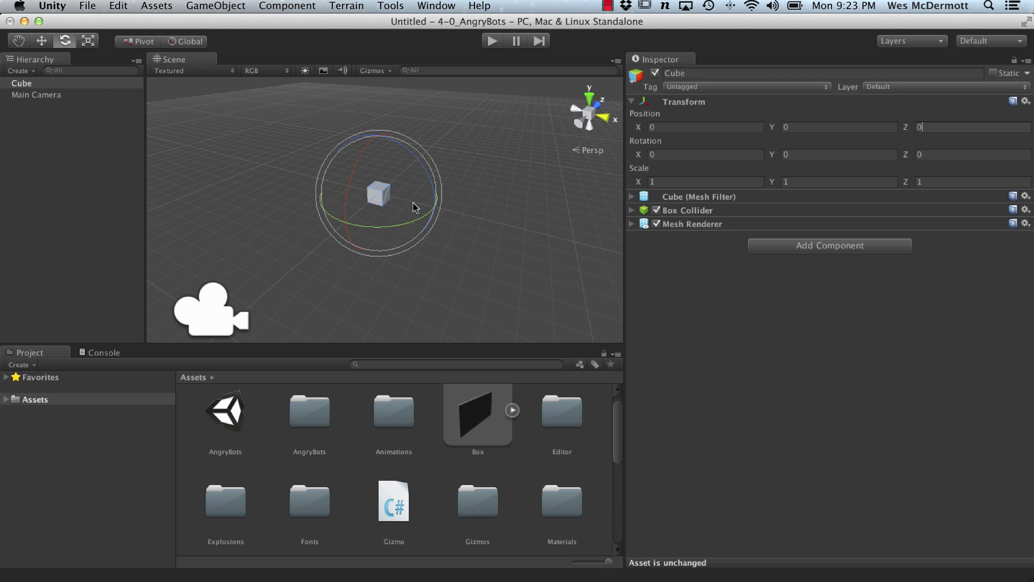
text(w)
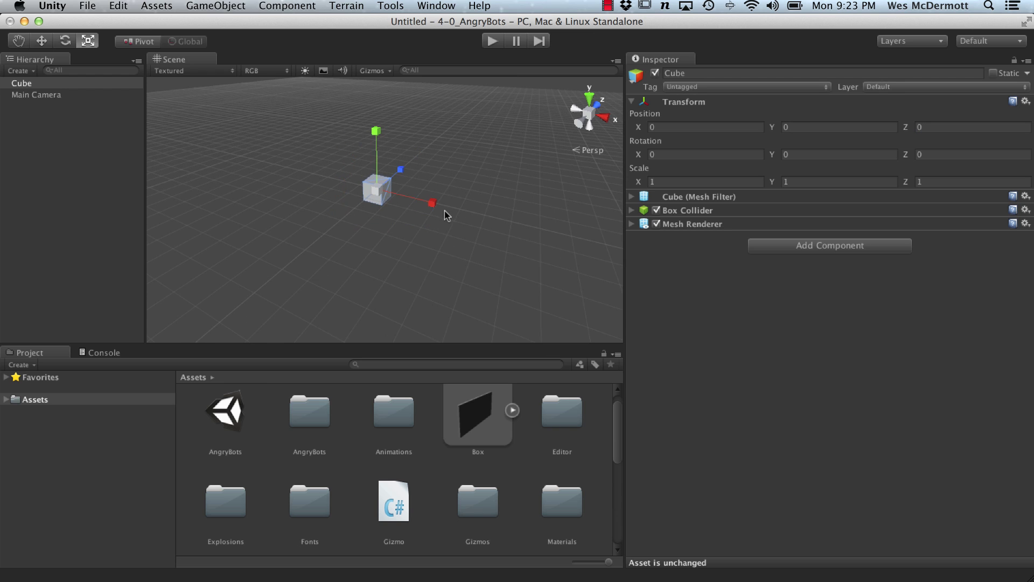
Scale the cube into a thin wide panel (about 5.75 × 3.27 × 0.13).
right_drag(444, 211, 573, 212)
key(r)
drag(430, 198, 534, 194)
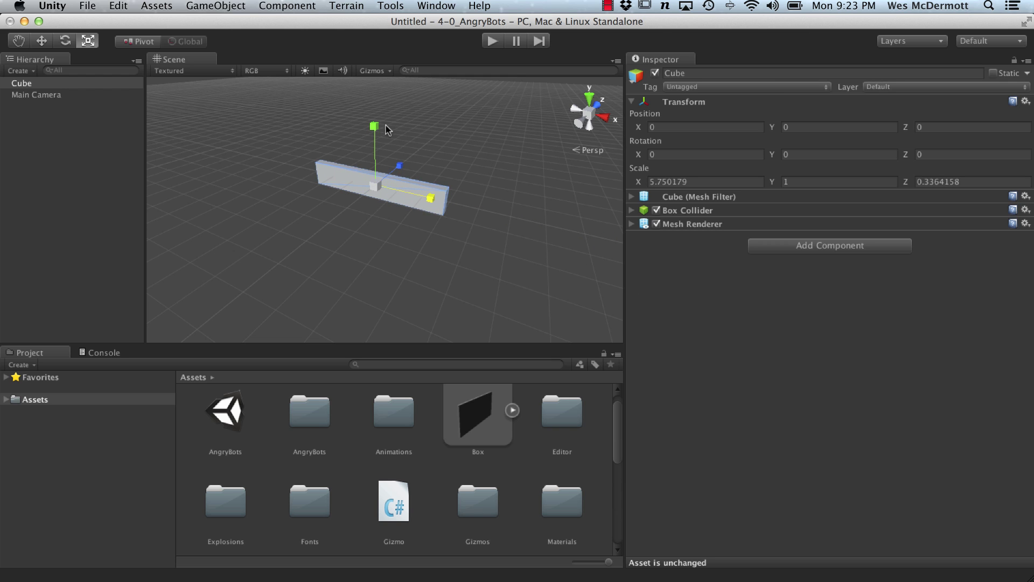
drag(375, 127, 372, 48)
drag(400, 165, 385, 184)
key(w)
alt+right_drag(386, 185, 336, 221)
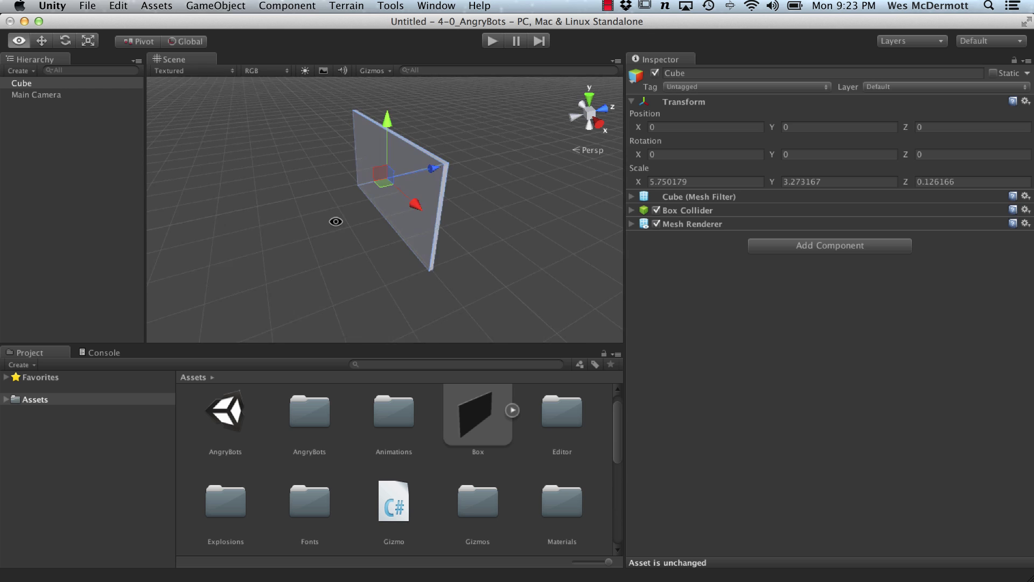
mouse_move(336, 222)
alt+mouse_down()
mouse_move(427, 225)
mouse_move(405, 216)
alt+mouse_up()
mouse_move(315, 161)
alt+mouse_down()
mouse_move(322, 153)
mouse_move(337, 163)
alt+mouse_up()
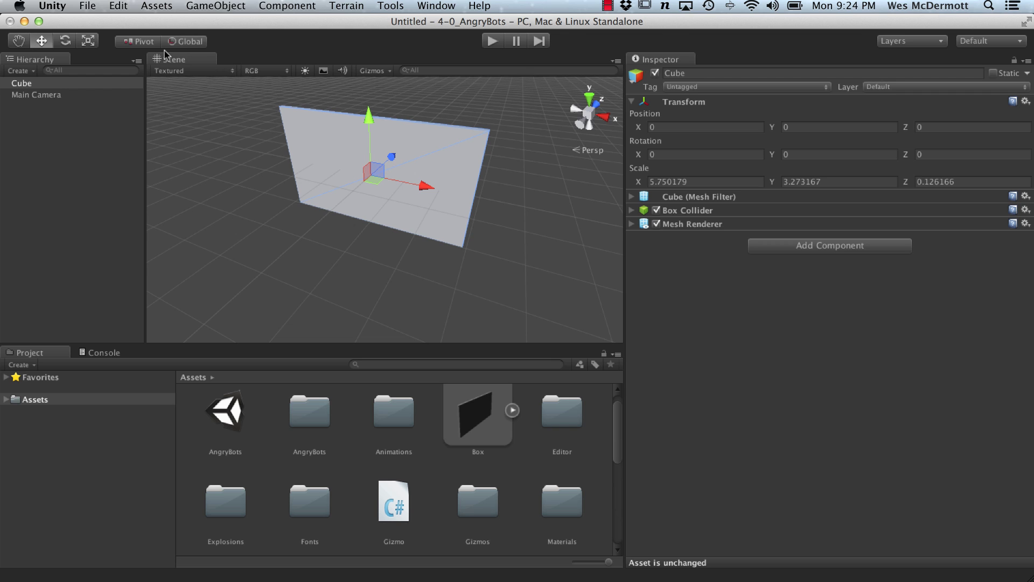
click(144, 41)
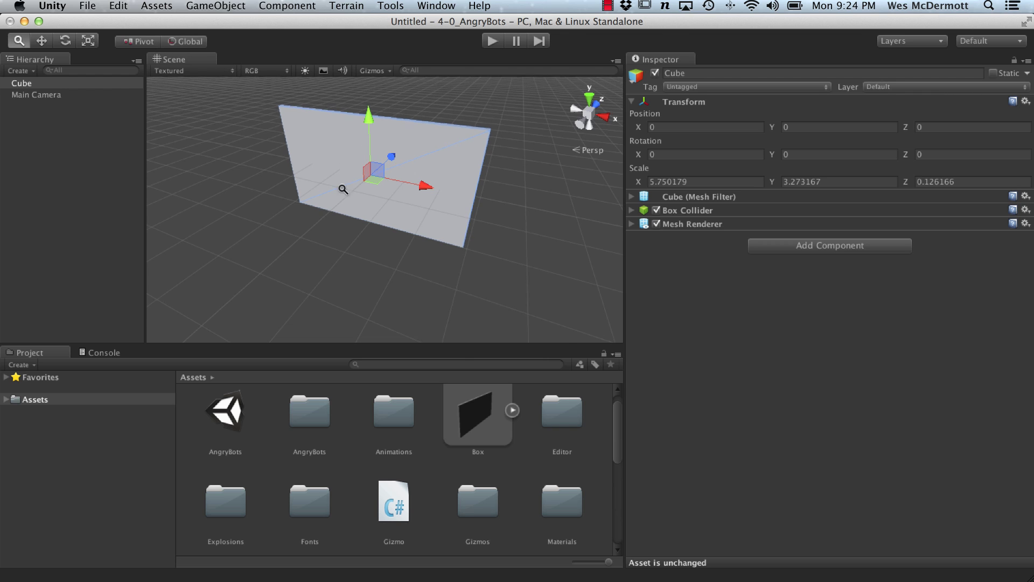
alt+drag(345, 180, 334, 173)
click(144, 41)
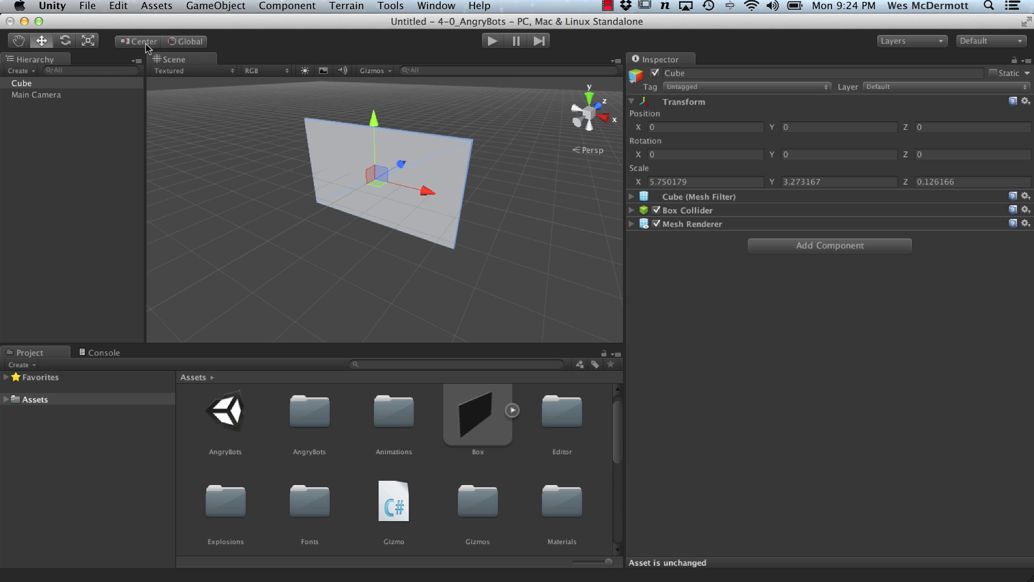
click(146, 44)
click(149, 47)
mouse_move(255, 130)
alt+mouse_down()
mouse_move(437, 204)
mouse_move(323, 230)
alt+mouse_up()
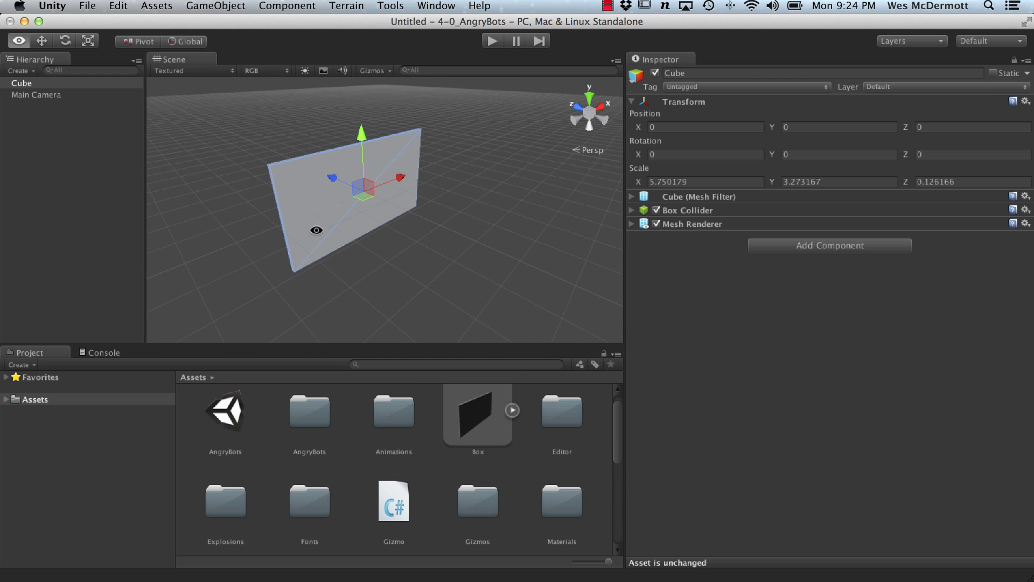
Add the Box model from the Project panel into the scene and bring it into view.
click(483, 428)
drag(483, 428, 76, 200)
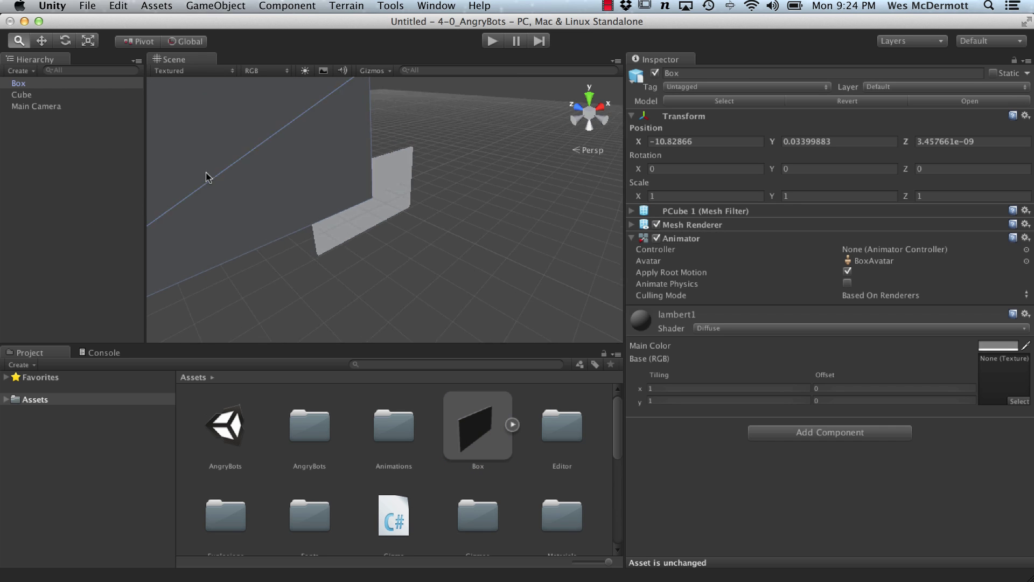
scroll(225, 198, up, 5)
scroll(323, 218, down, 3)
mouse_move(225, 198)
middle_down()
mouse_move(409, 235)
mouse_move(266, 235)
middle_up()
key(w)
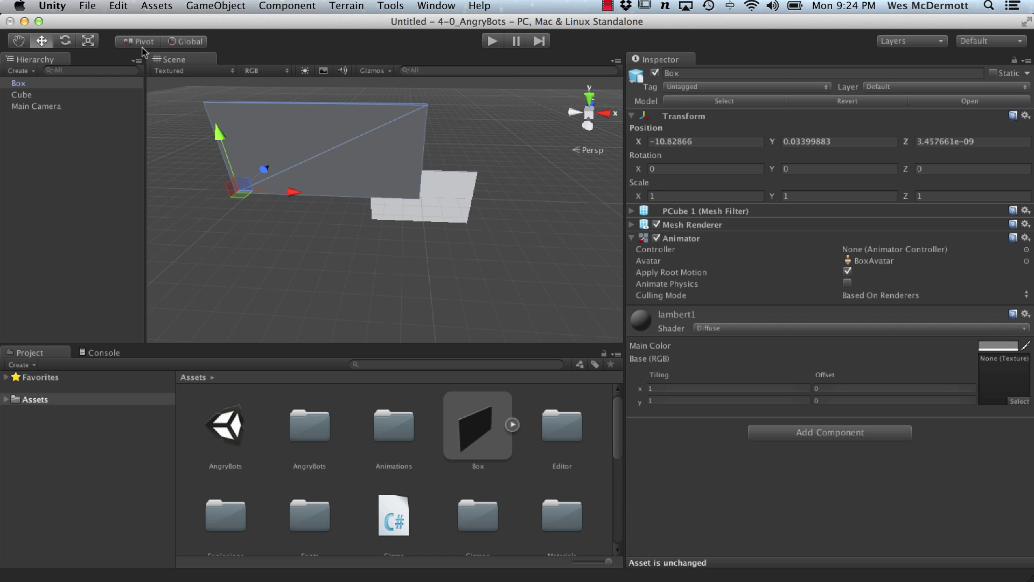
click(142, 43)
mouse_move(292, 145)
right_down()
mouse_move(335, 155)
mouse_move(162, 193)
right_up()
mouse_move(348, 130)
right_down()
mouse_move(318, 239)
mouse_move(350, 284)
mouse_move(368, 252)
mouse_move(312, 240)
mouse_move(296, 248)
mouse_move(223, 119)
right_up()
Compare the Box's pivot corner and centre handles, then move it along X to about 10.7.
click(141, 42)
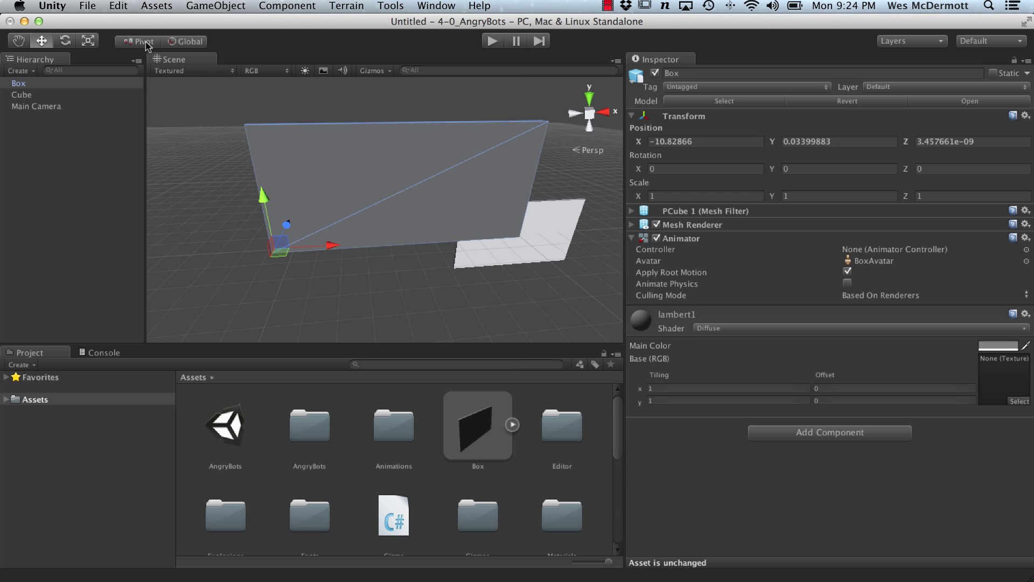
click(147, 46)
click(147, 45)
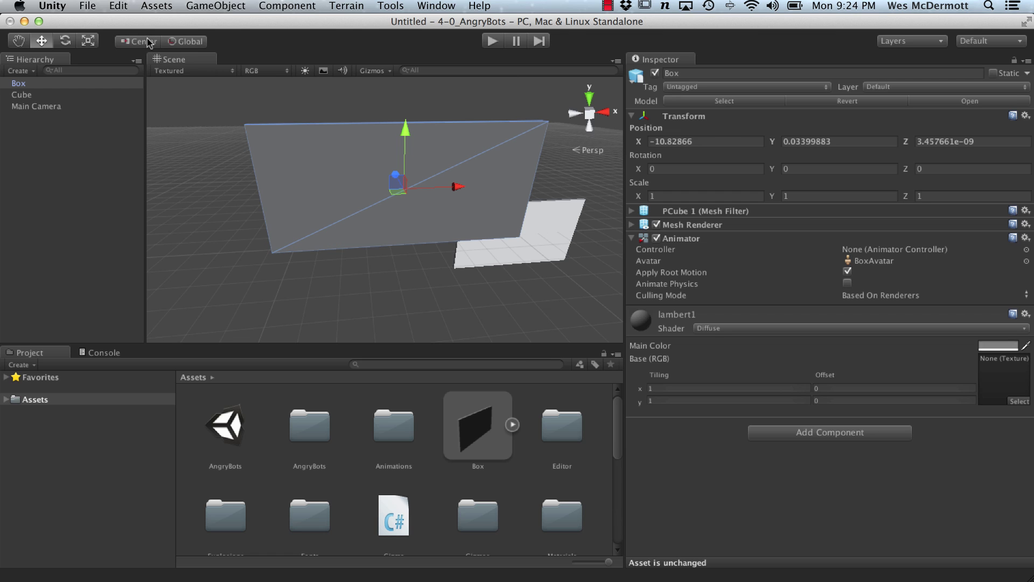
scroll(388, 218, down, 3)
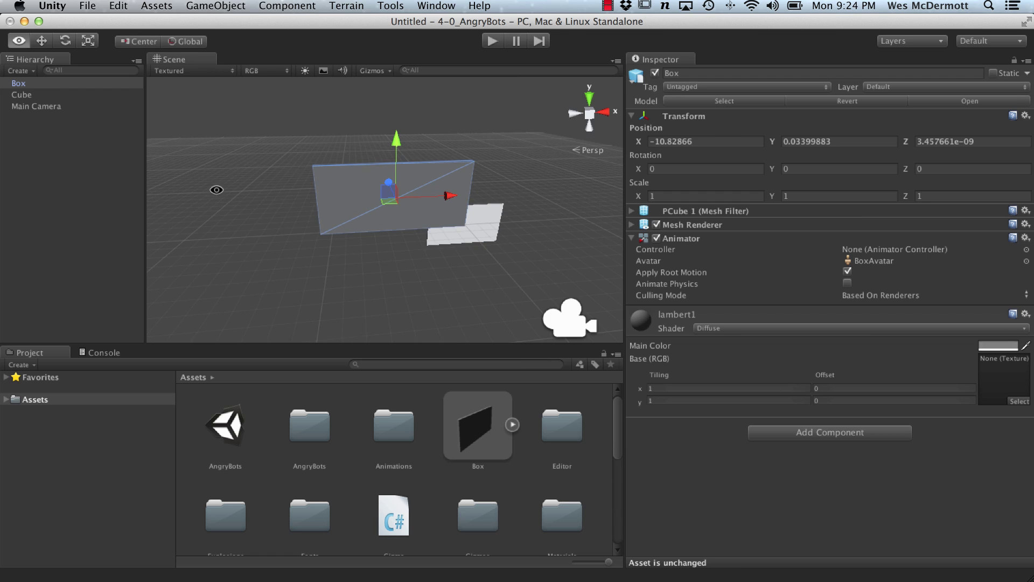
drag(437, 204, 566, 194)
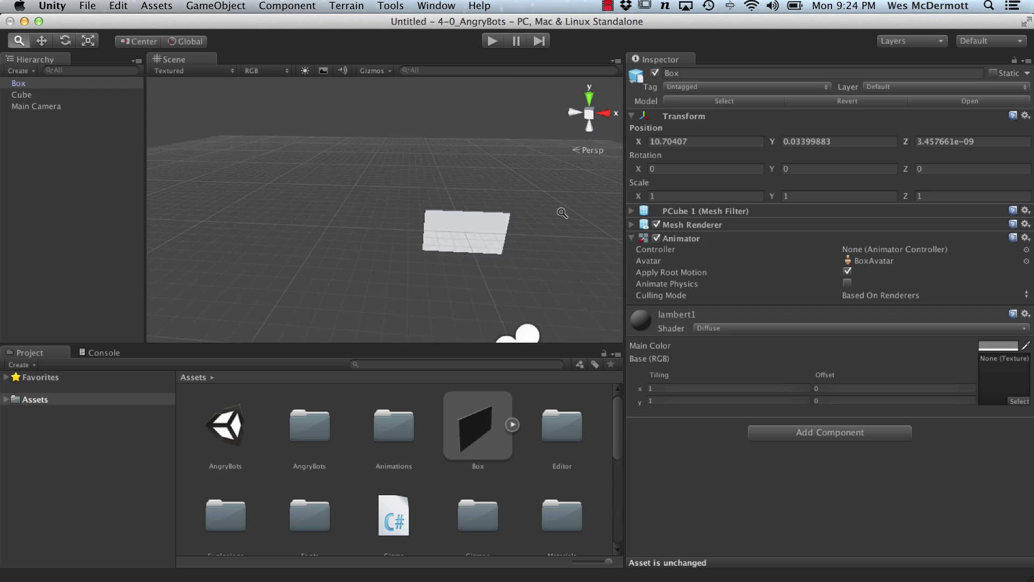
right_drag(372, 177, 534, 213)
Move the cube panel along X to about 4.96.
click(453, 195)
middle_drag(533, 212, 357, 234)
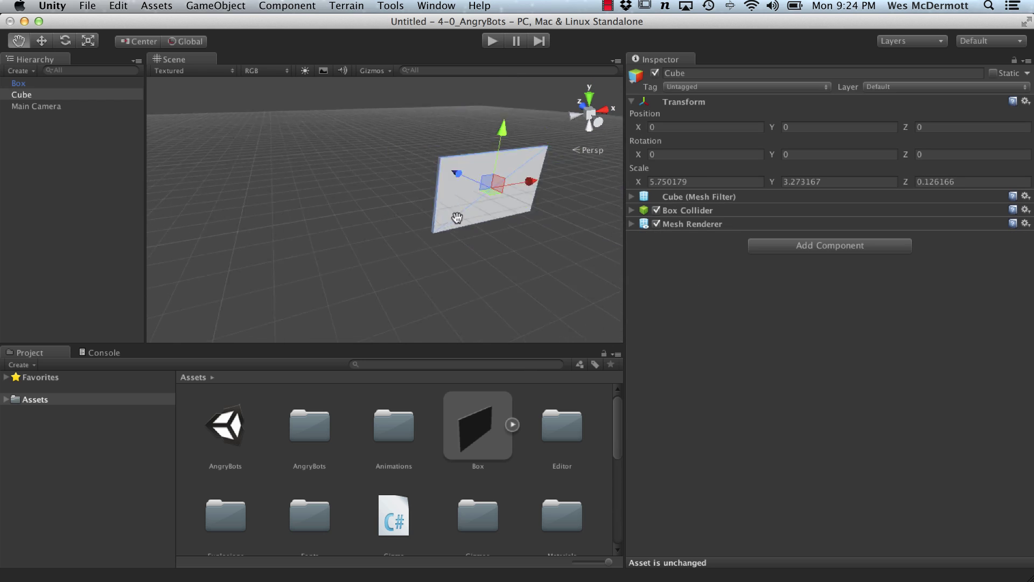
mouse_move(357, 234)
right_down()
mouse_move(451, 272)
mouse_move(178, 259)
mouse_move(372, 229)
mouse_move(400, 235)
mouse_move(380, 230)
right_up()
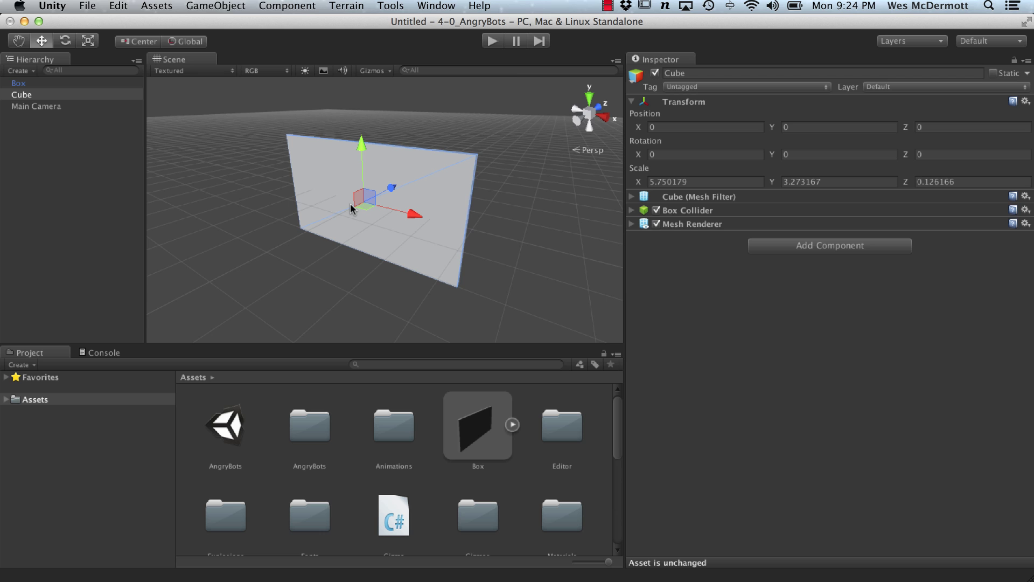
mouse_move(350, 203)
right_down()
mouse_move(396, 203)
mouse_move(299, 230)
mouse_move(522, 264)
mouse_move(355, 235)
mouse_move(517, 230)
mouse_move(389, 197)
mouse_move(436, 263)
right_up()
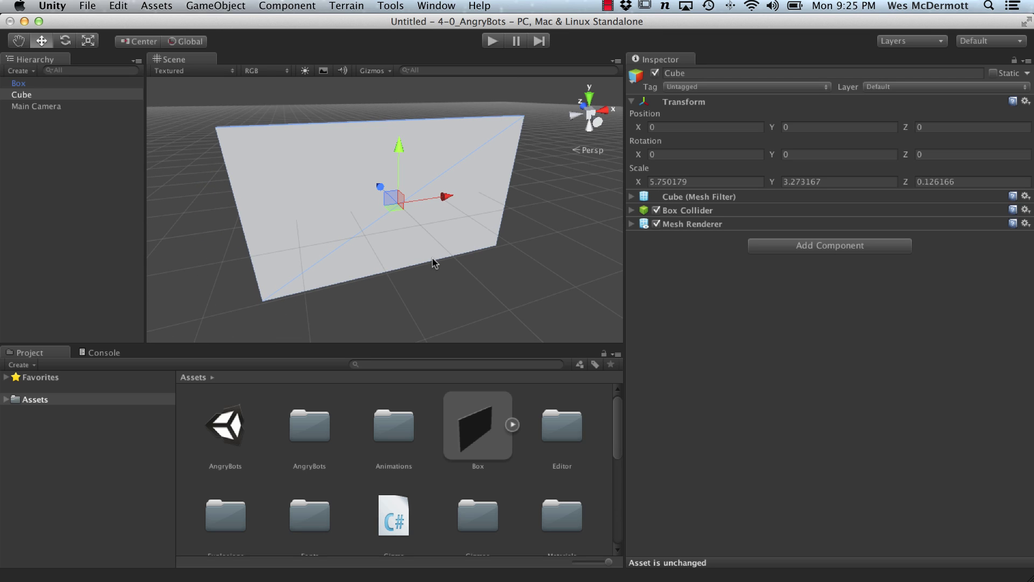
alt+right_drag(351, 248, 333, 267)
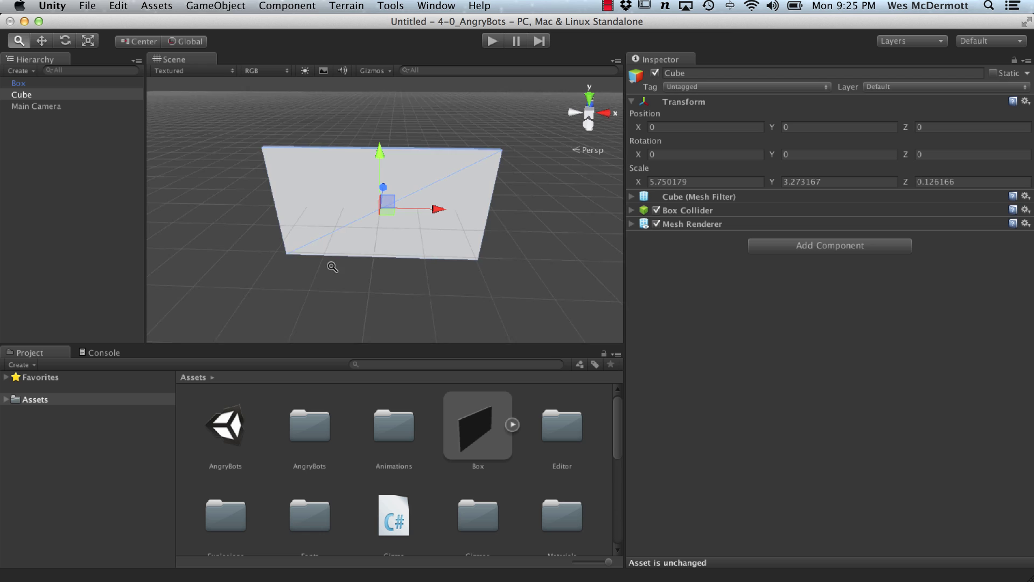
scroll(332, 266, down, 2)
drag(437, 208, 583, 212)
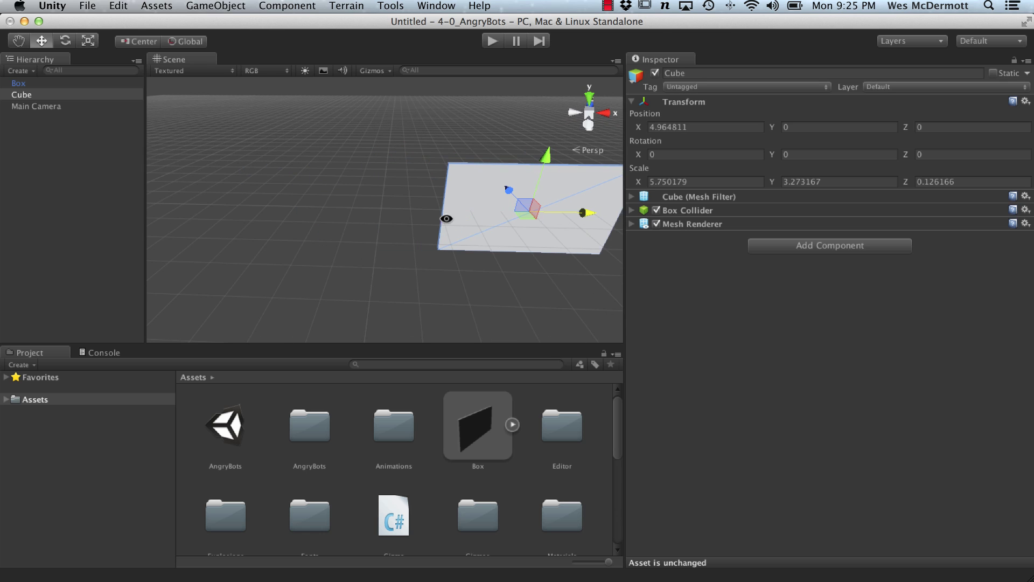
Create an empty GameObject and zero its position at the origin.
click(214, 6)
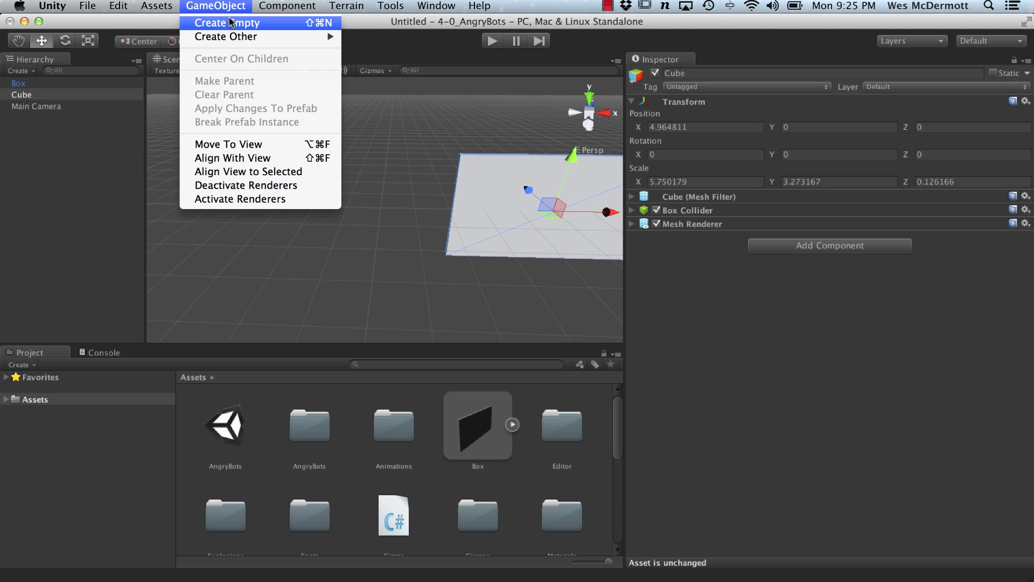
click(230, 23)
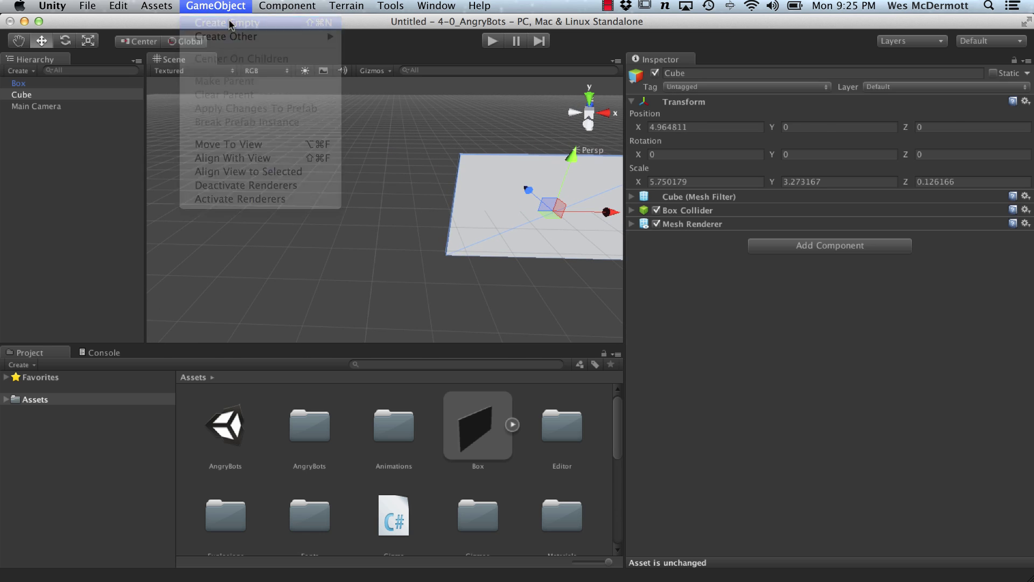
click(679, 127)
text(0)
key(Tab)
text(0)
key(Tab)
text(0)
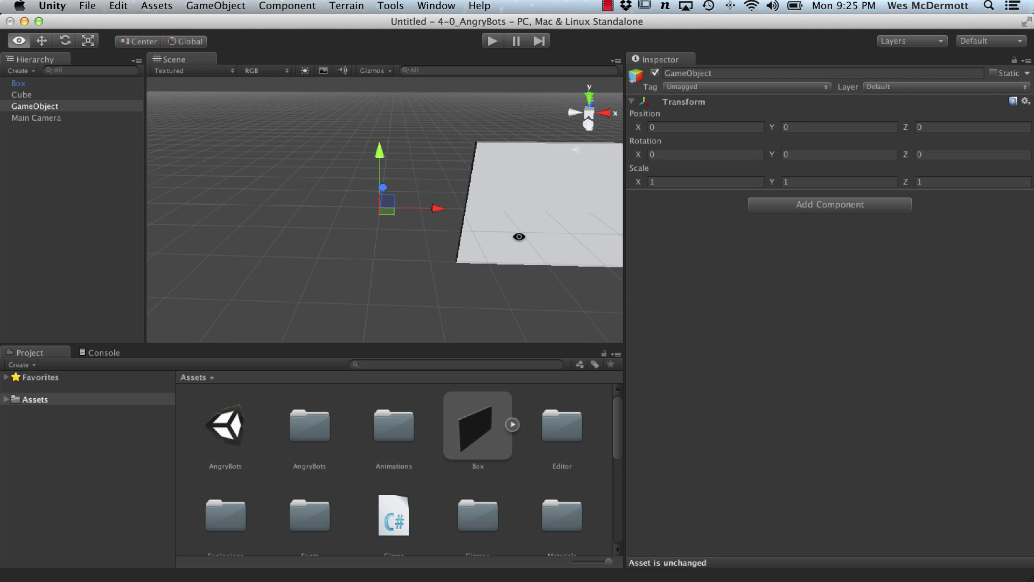
right_drag(452, 209, 432, 228)
Rename the empty GameObject to CubePivot, then to Cube_Pivot.
click(61, 108)
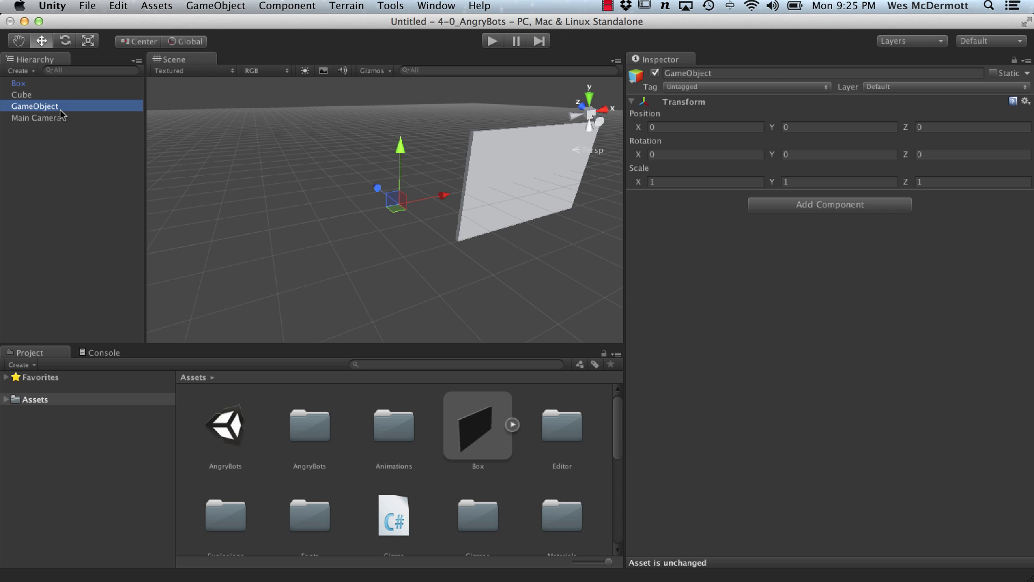
click(511, 189)
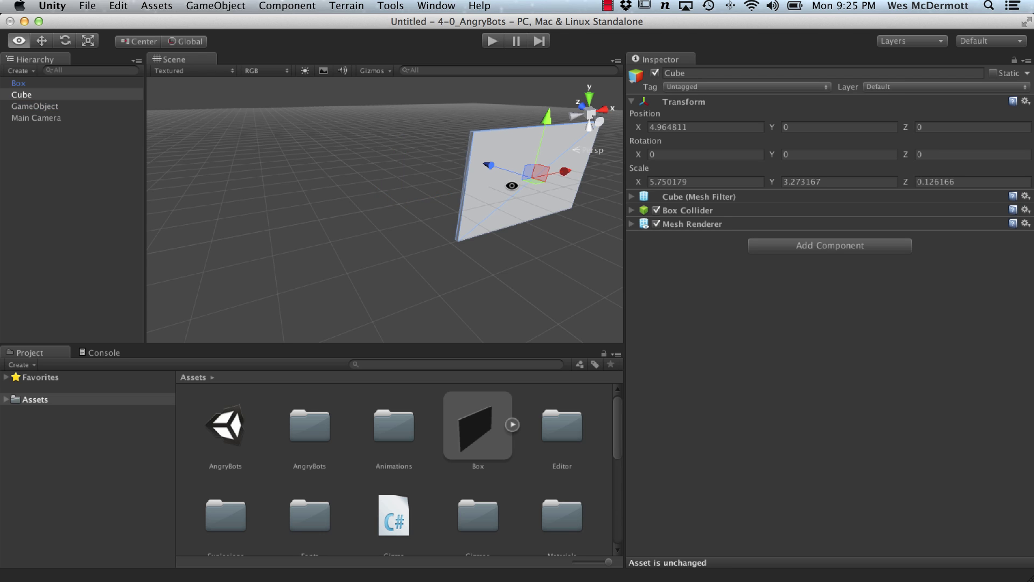
right_drag(511, 189, 502, 201)
click(37, 106)
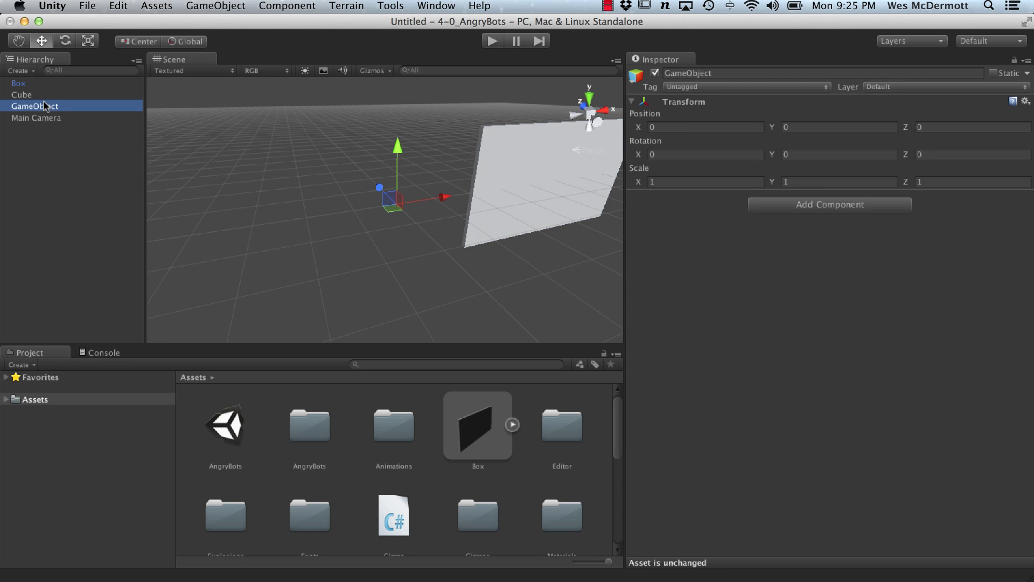
click(44, 106)
text(Cu)
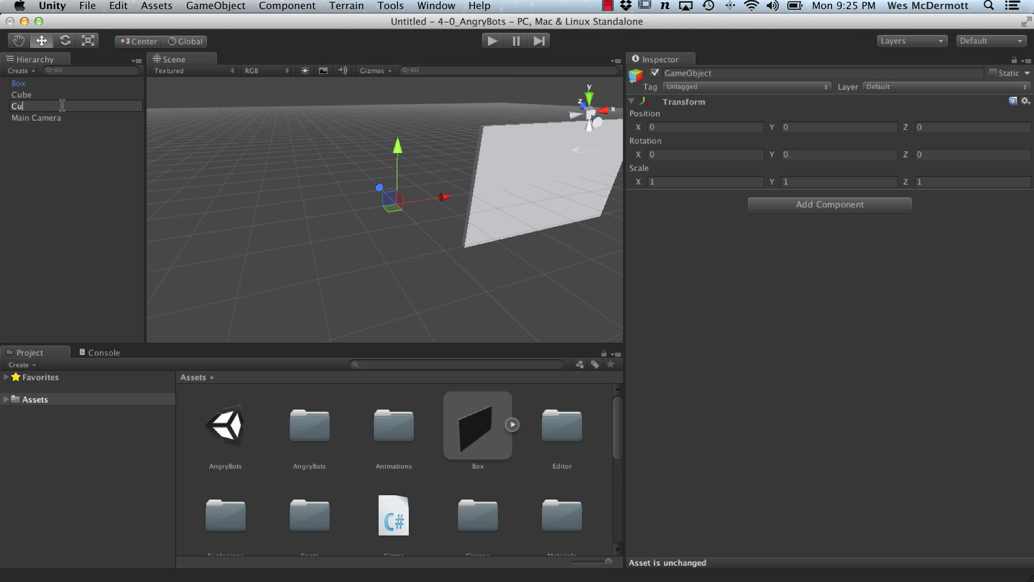
text(bePivo)
text(t)
key(Return)
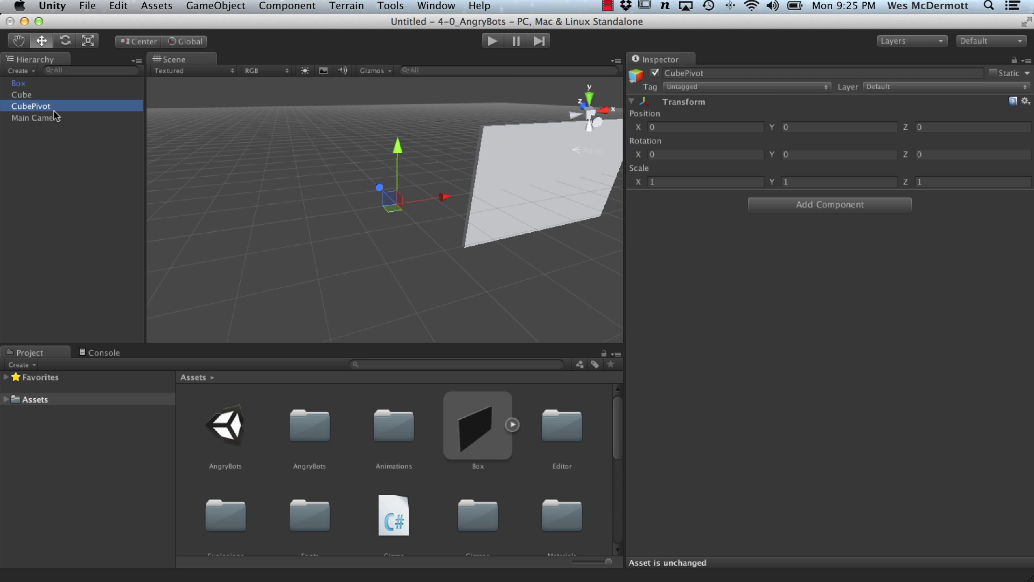
click(44, 110)
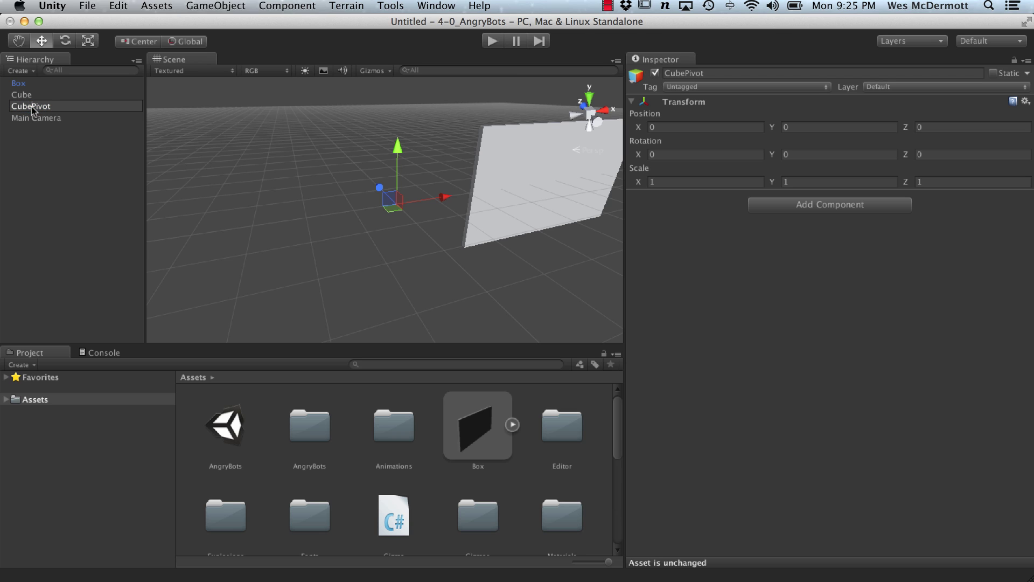
text(_)
key(Return)
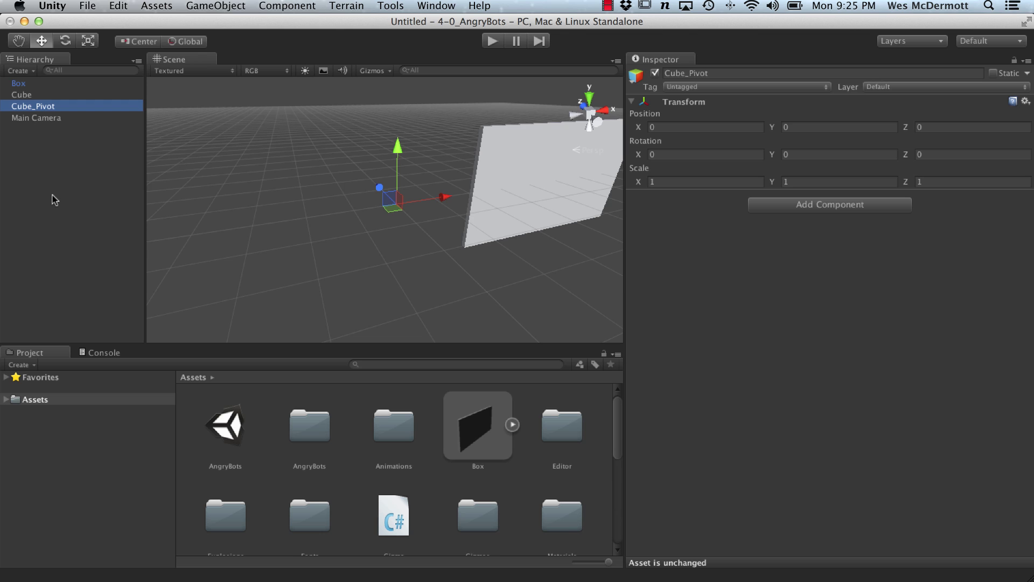
middle_drag(372, 242, 336, 224)
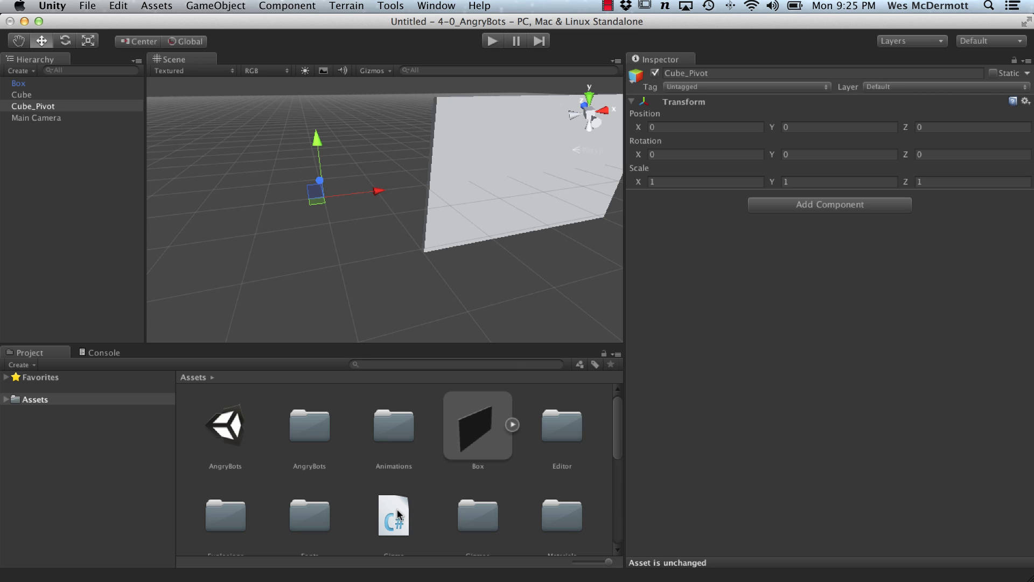
Attach the Gizmo script to Cube_Pivot and set its Gizmo Size to 0.25.
drag(396, 515, 797, 353)
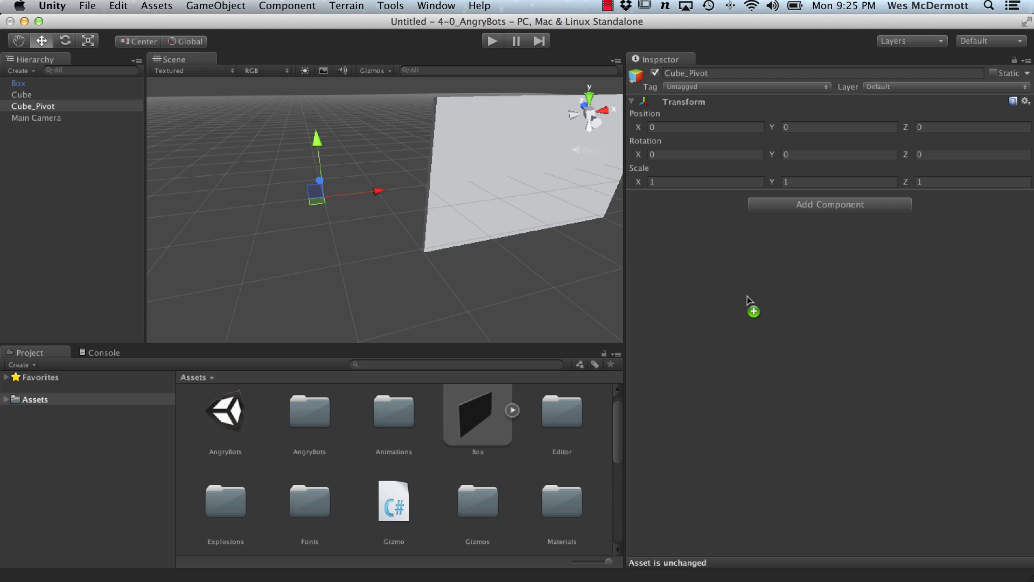
drag(798, 353, 754, 306)
mouse_move(372, 246)
alt+mouse_down()
mouse_move(460, 258)
mouse_move(381, 242)
alt+mouse_up()
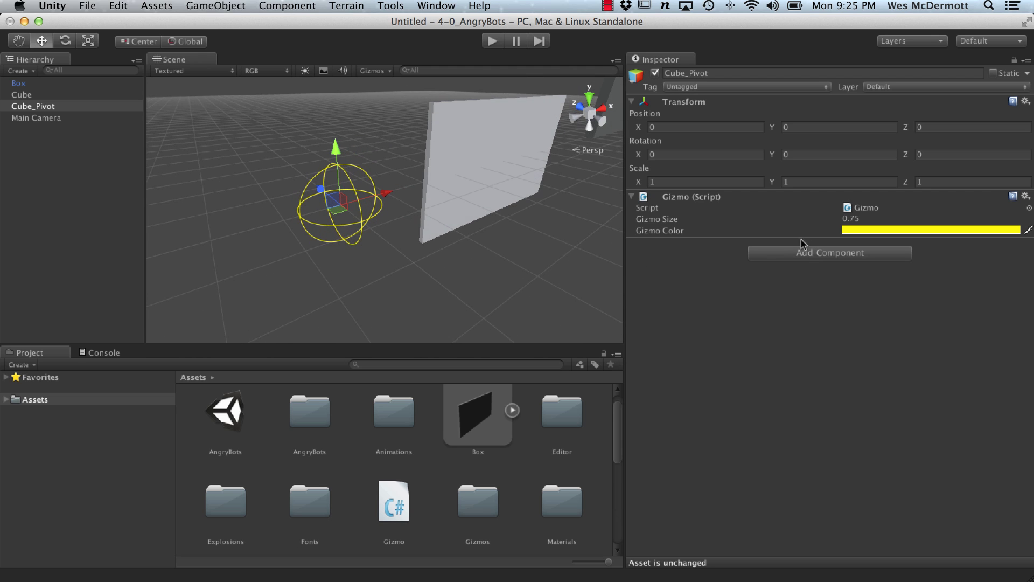
drag(671, 220, 646, 225)
click(865, 217)
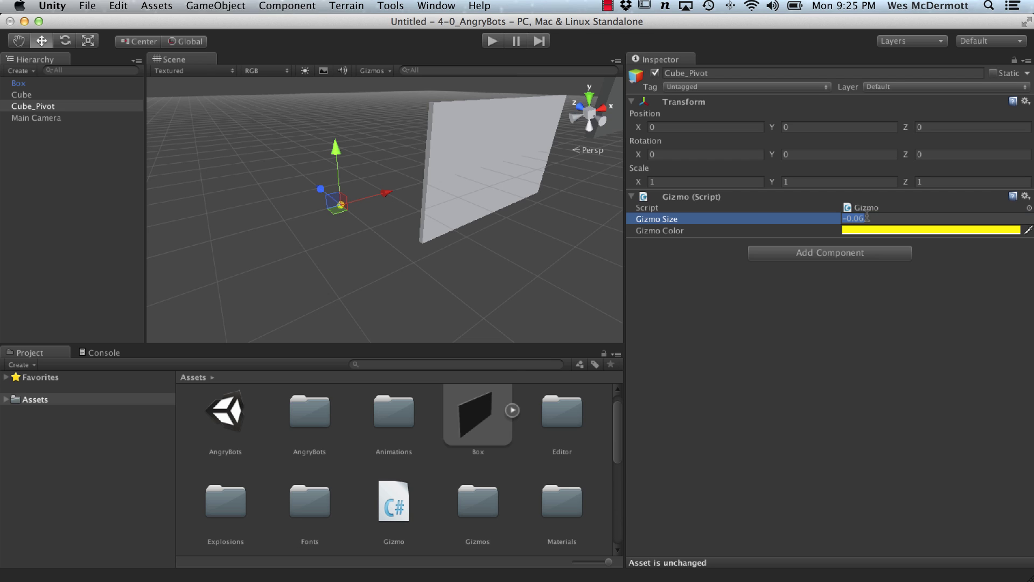
text(.02)
text(5)
key(Return)
text(.25)
key(Return)
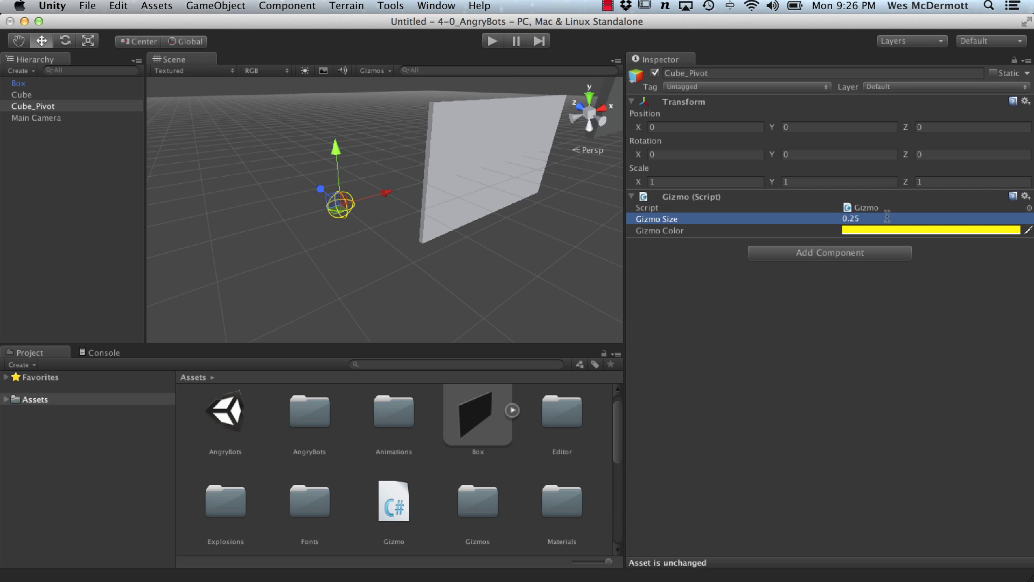
mouse_move(515, 323)
alt+mouse_down()
mouse_move(440, 243)
mouse_move(361, 234)
alt+mouse_up()
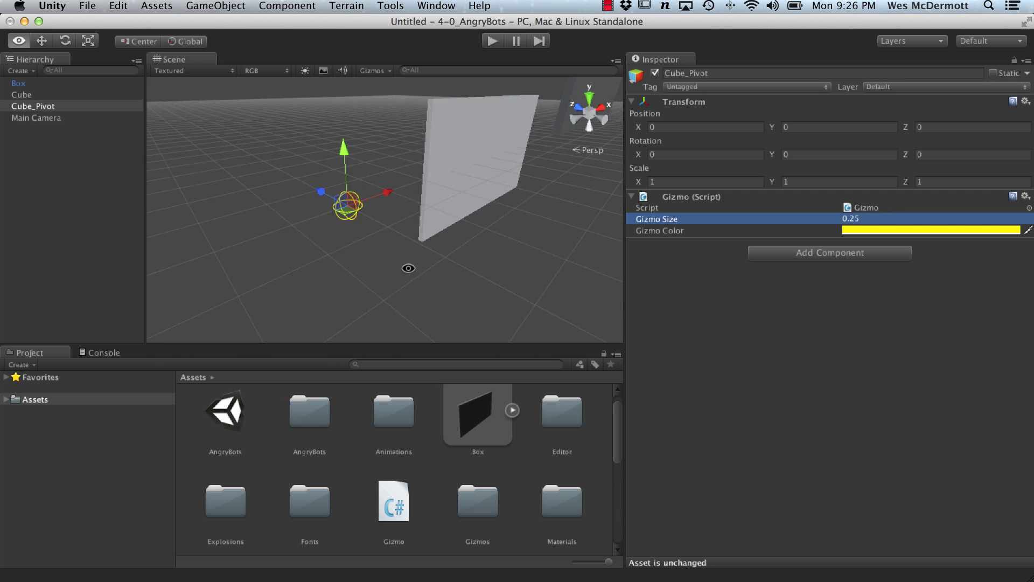
click(865, 230)
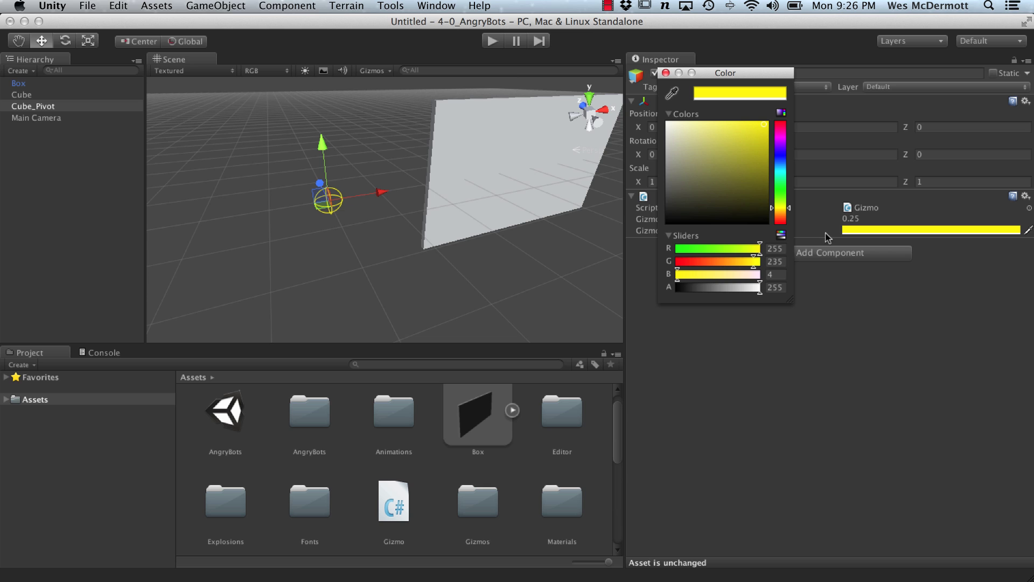
Open Gizmo.cs in MonoDevelop and review the Gizmos calls in OnDrawGizmos.
click(664, 75)
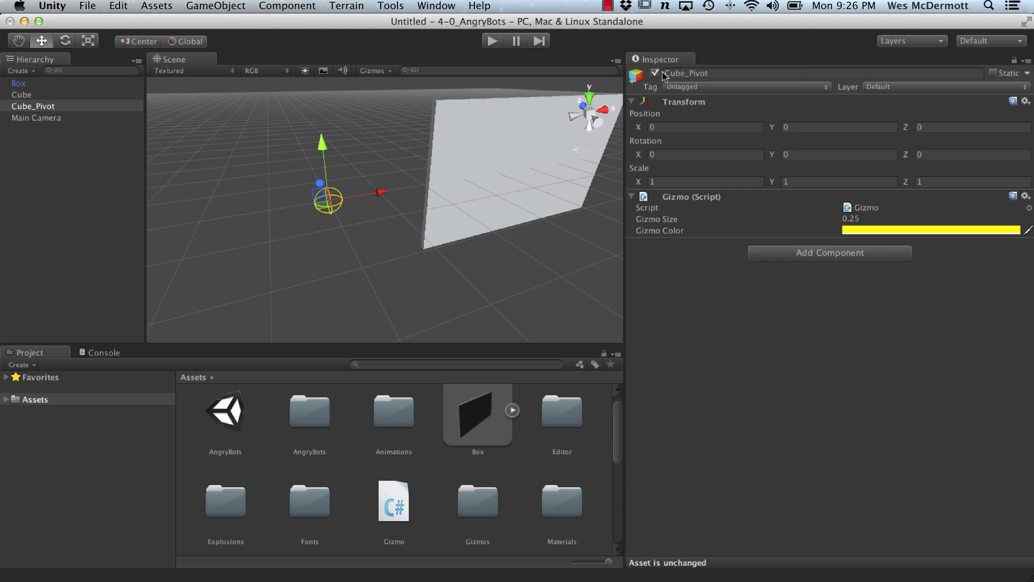
click(389, 153)
mouse_move(404, 202)
alt+mouse_down()
mouse_move(556, 217)
mouse_move(364, 242)
alt+mouse_up()
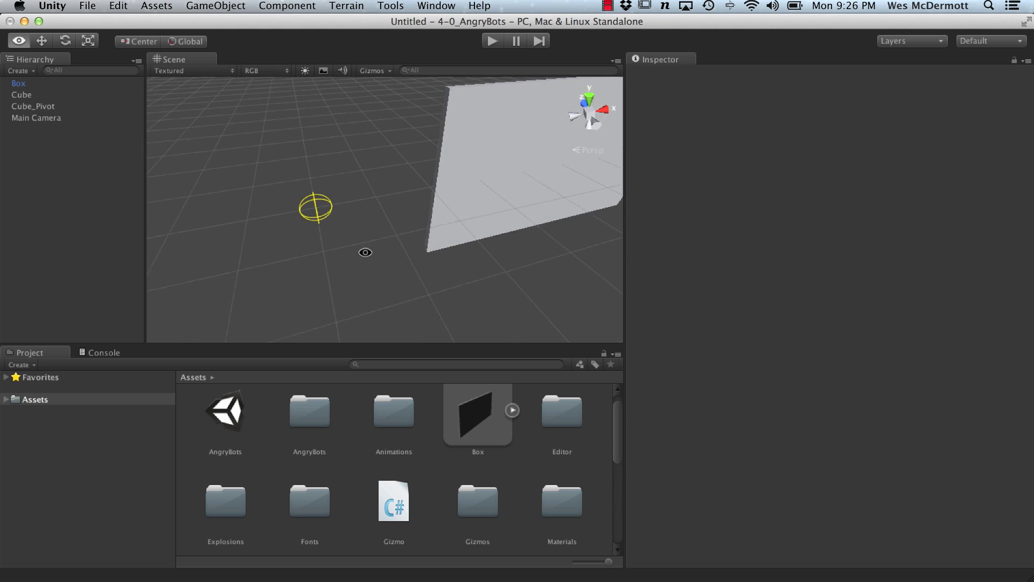
double_click(394, 501)
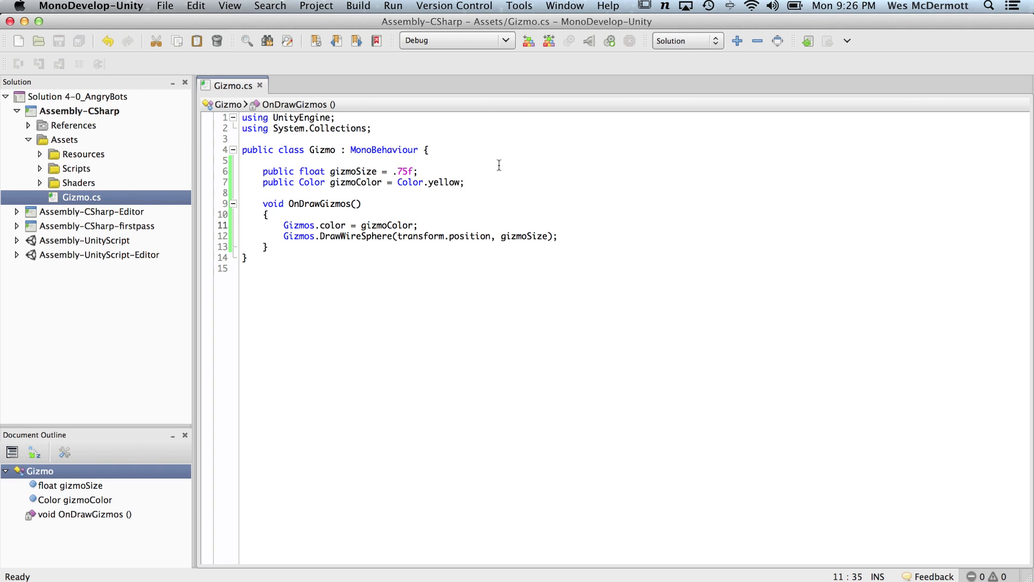
double_click(292, 225)
click(322, 297)
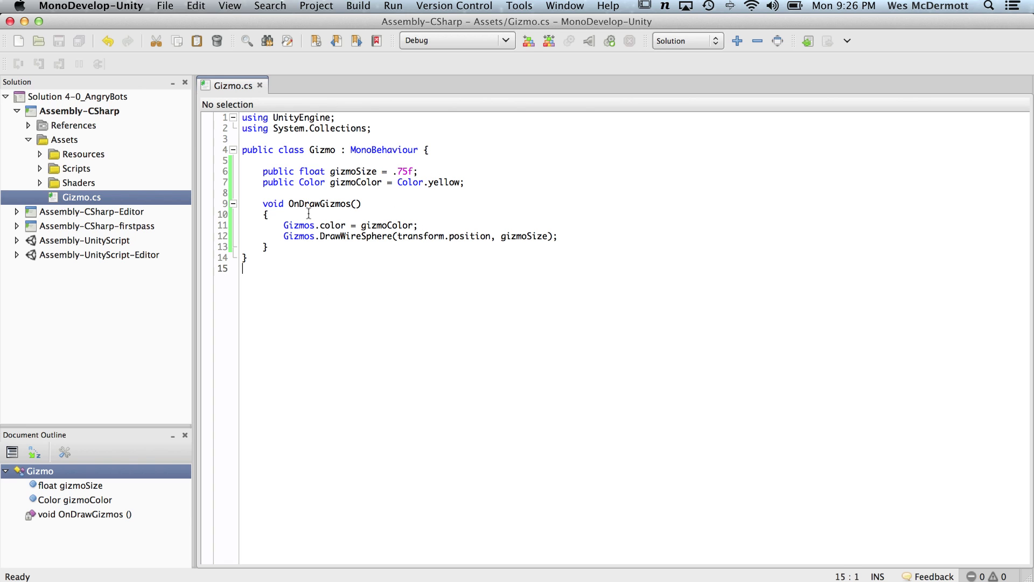
double_click(291, 224)
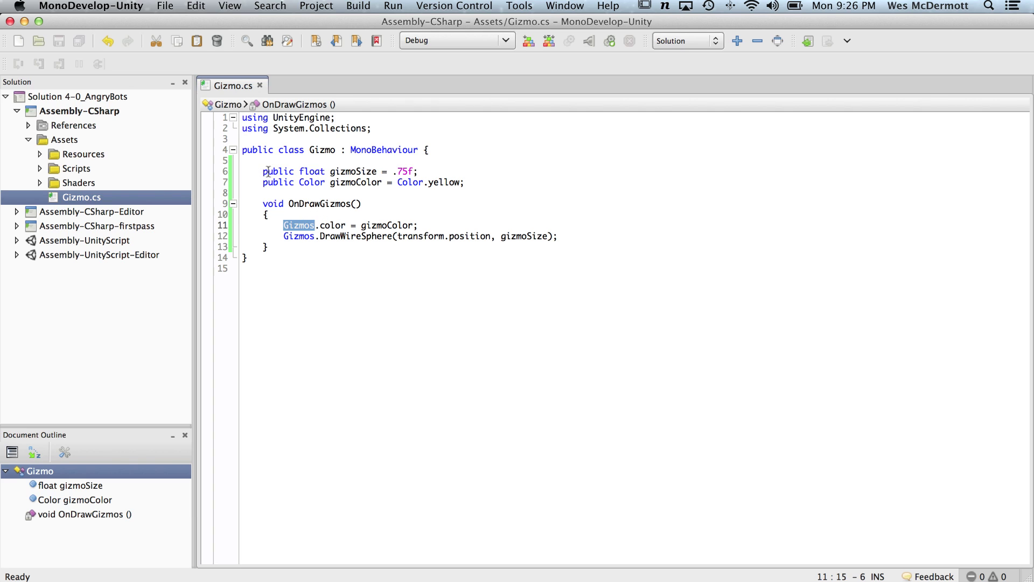
Review the gizmoSize and gizmoColor fields with their defaults, checking Cube_Pivot in Unity.
double_click(351, 170)
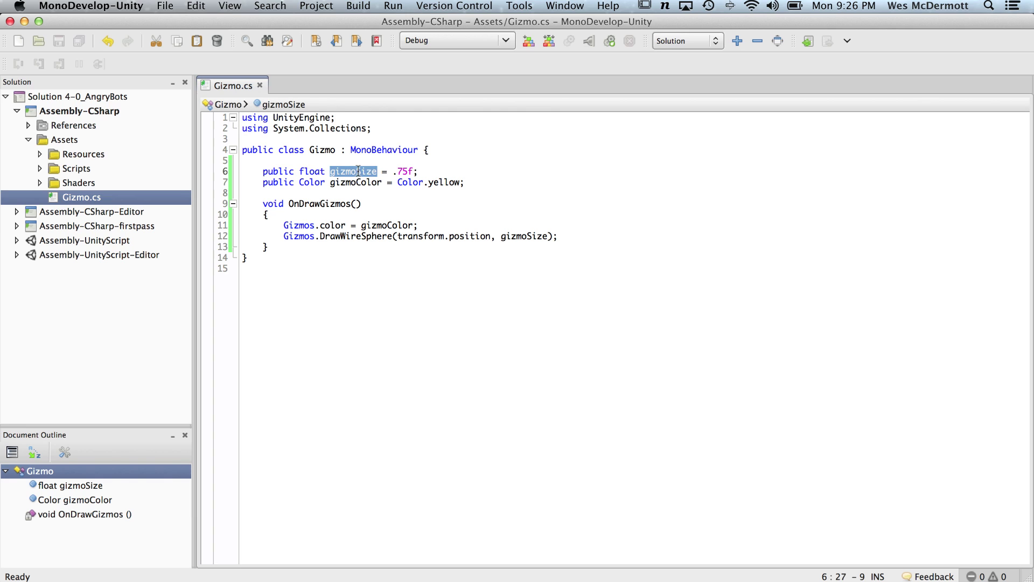
drag(402, 172, 428, 172)
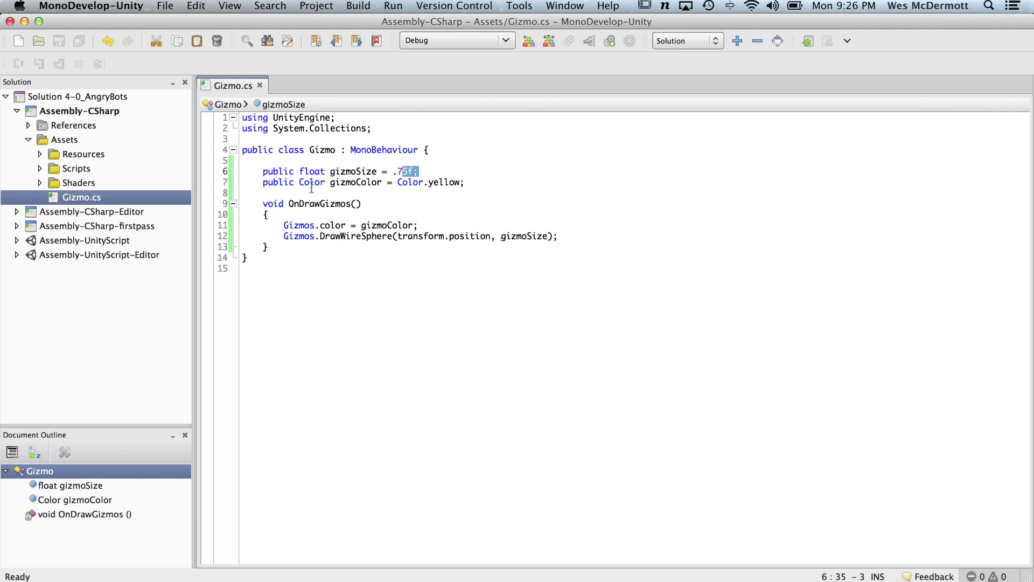
double_click(356, 182)
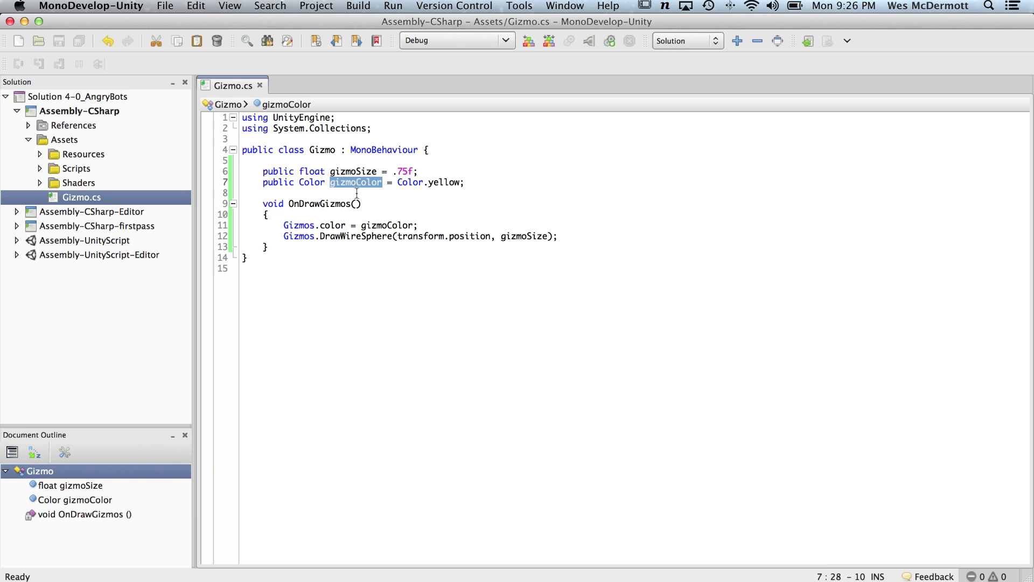
click(357, 192)
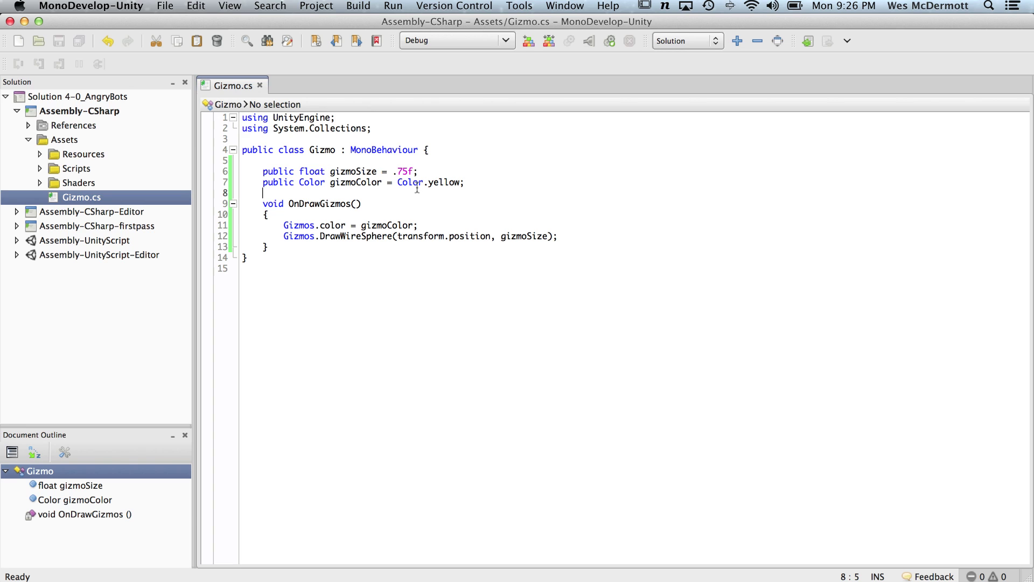
double_click(443, 182)
click(487, 185)
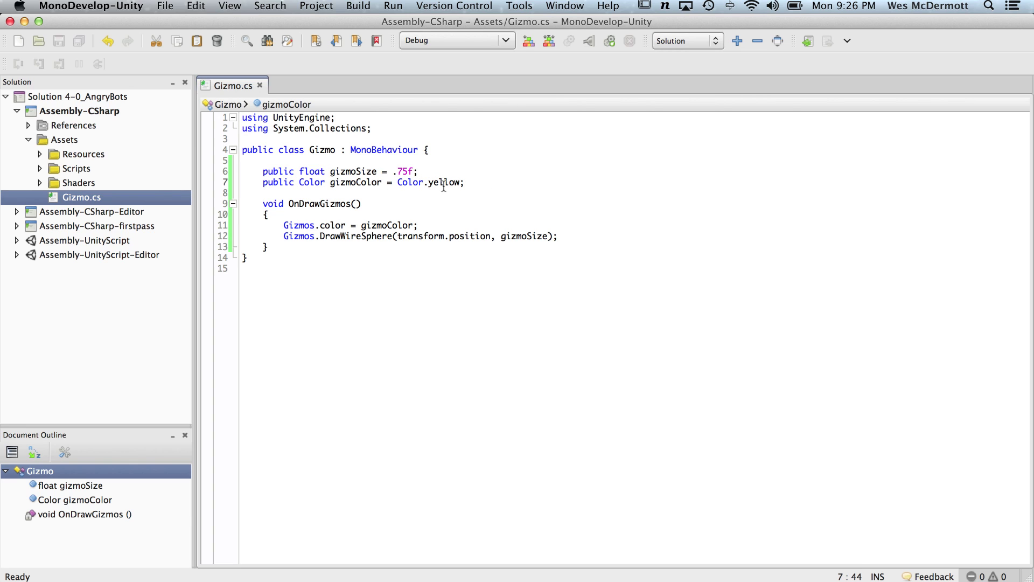
key(super+Tab)
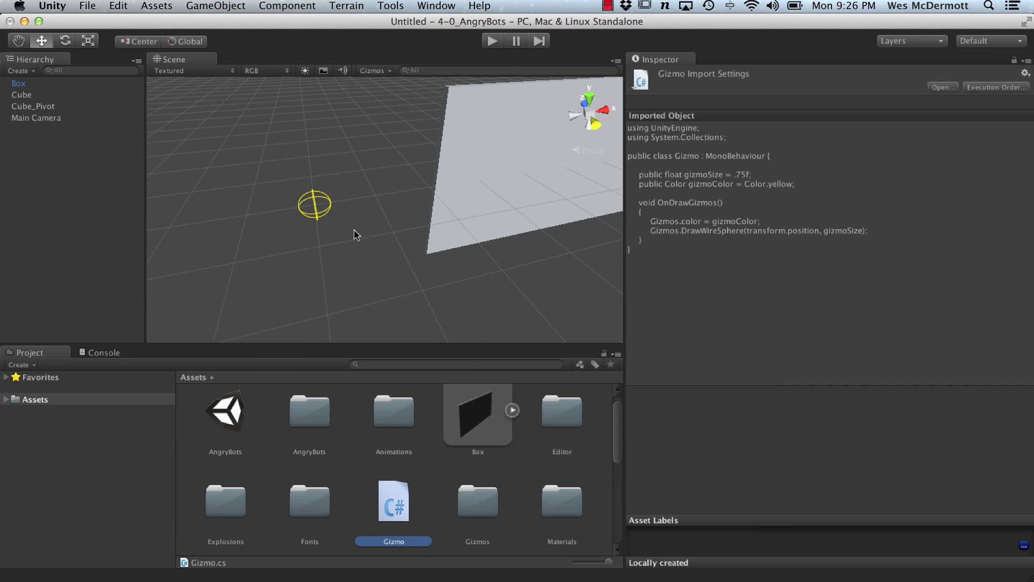
click(328, 204)
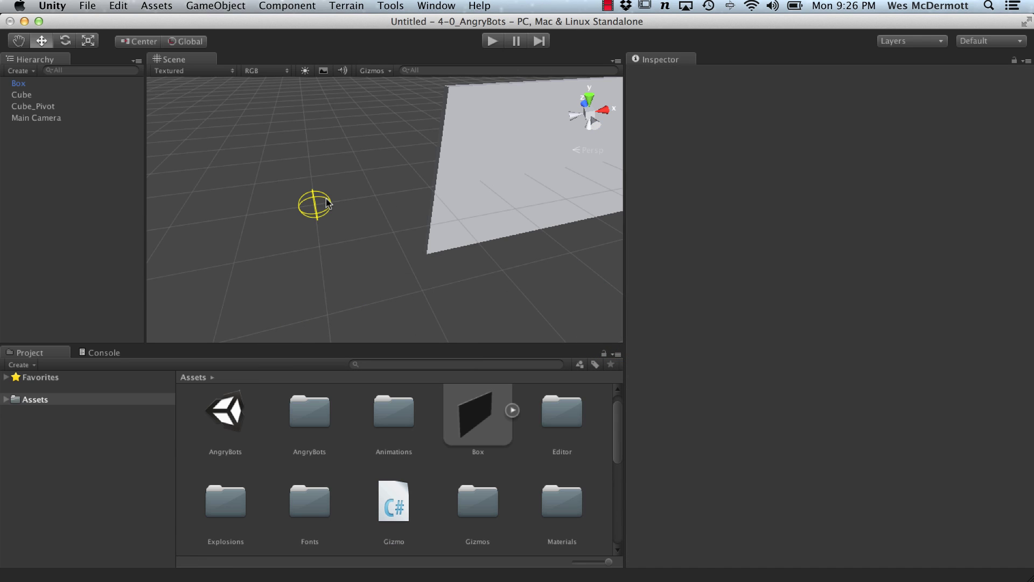
click(327, 203)
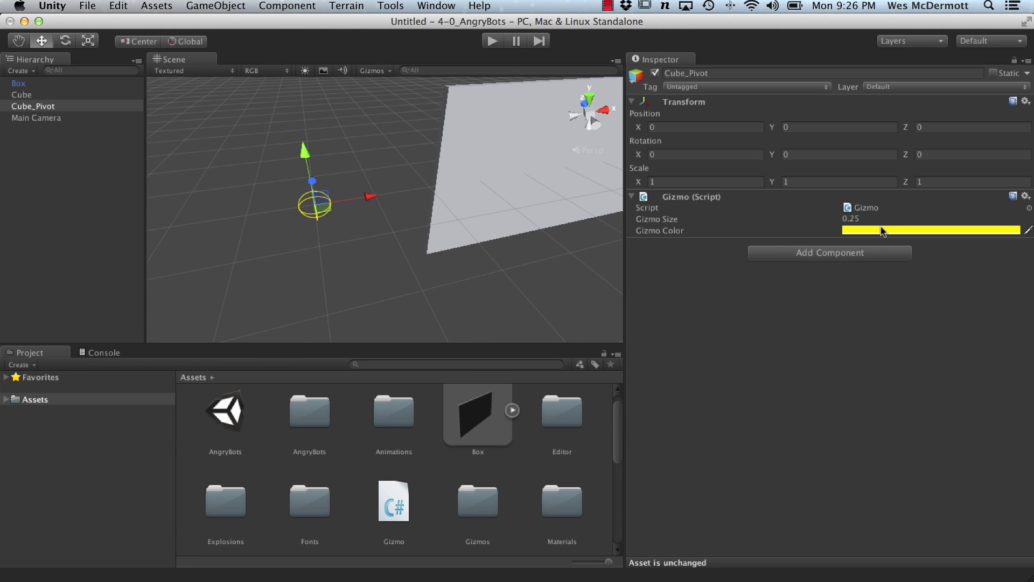
key(super+Tab)
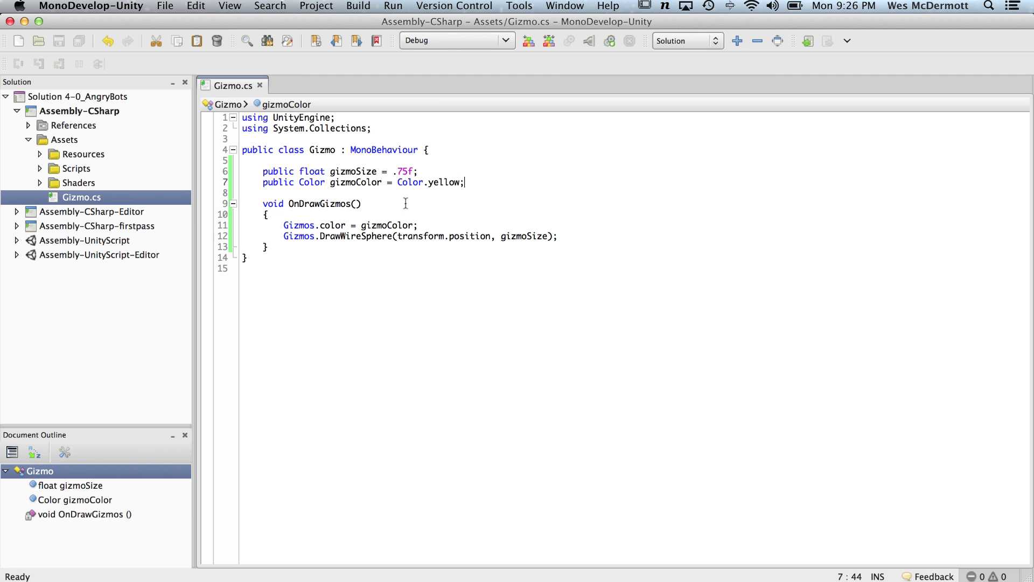
Review the yellow default and the OnDrawGizmos method, then switch to the Gizmos documentation.
click(429, 183)
drag(429, 183, 450, 190)
click(285, 225)
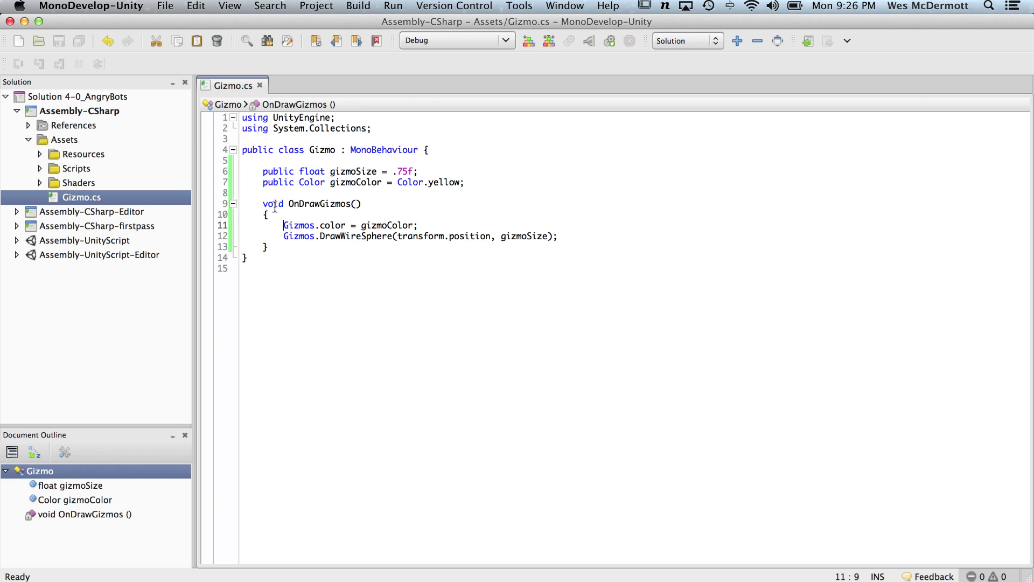
double_click(273, 204)
click(311, 204)
double_click(326, 203)
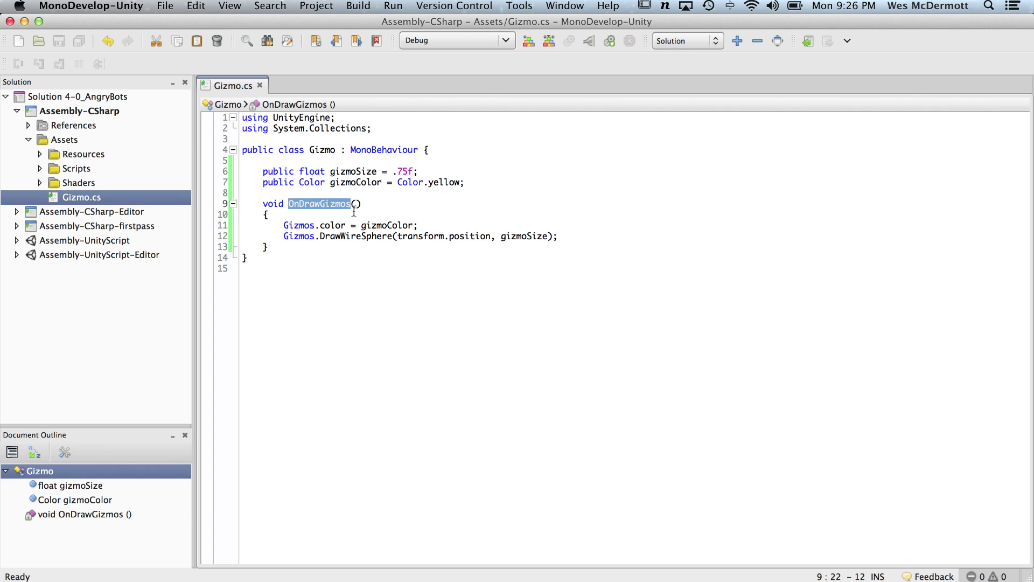
key(super+Tab)
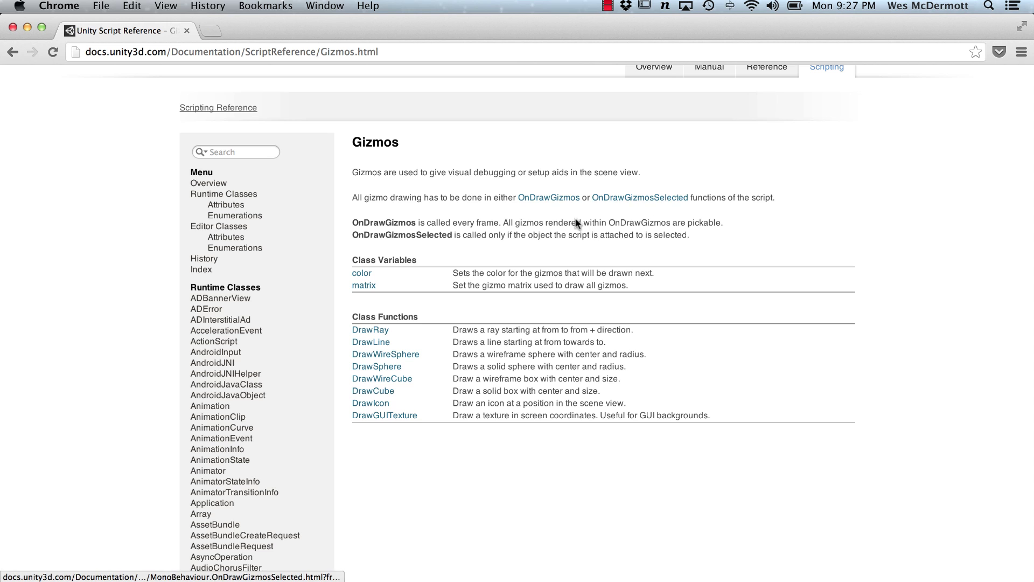
View the OnDrawGizmos reference page with its code sample shown in C#.
click(543, 197)
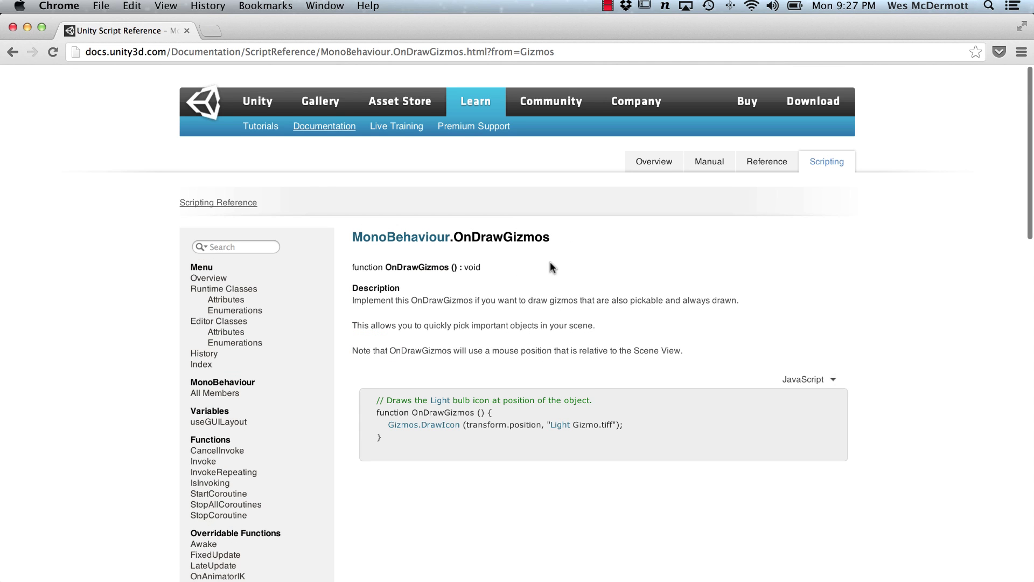
scroll(552, 267, down, 3)
click(808, 284)
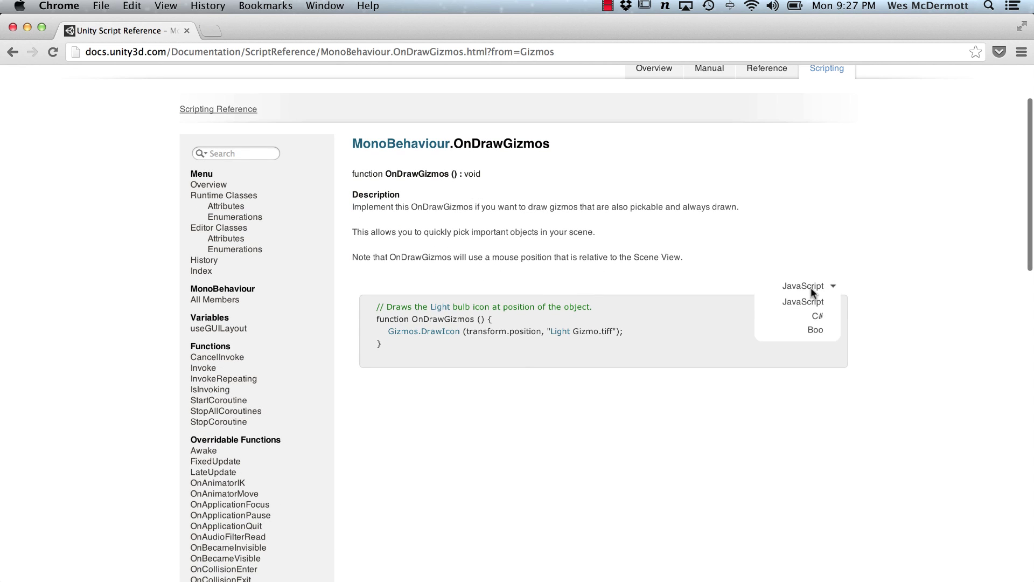
click(816, 324)
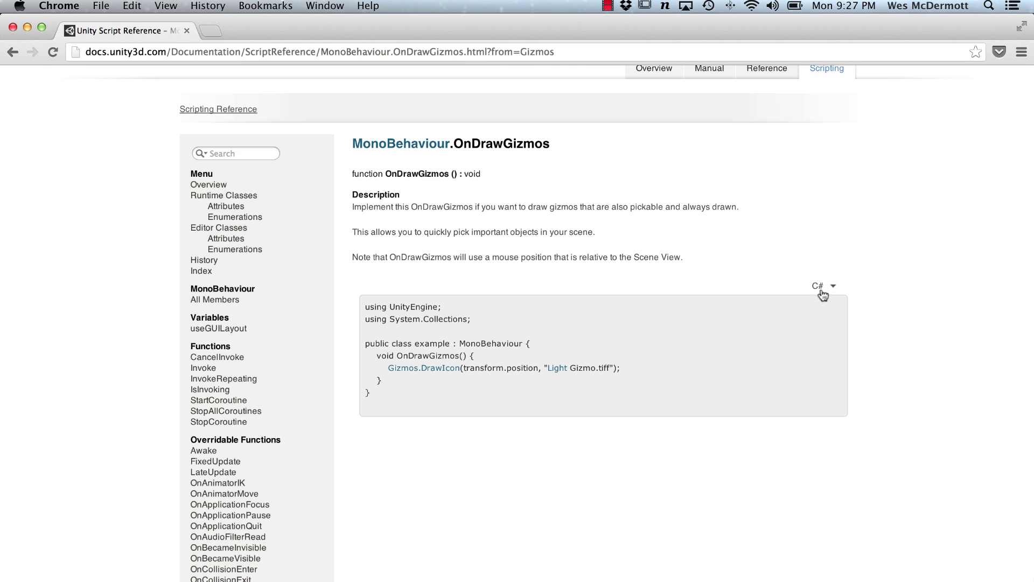
click(822, 287)
click(818, 314)
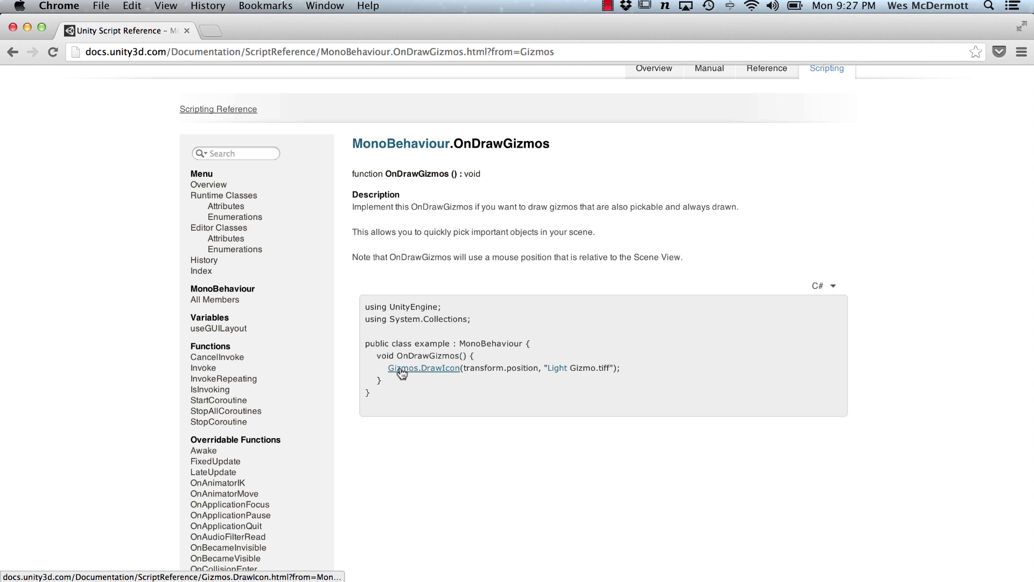
Visit Gizmos.DrawIcon, return to the Gizmos class page, then switch back to MonoDevelop.
click(424, 368)
click(360, 236)
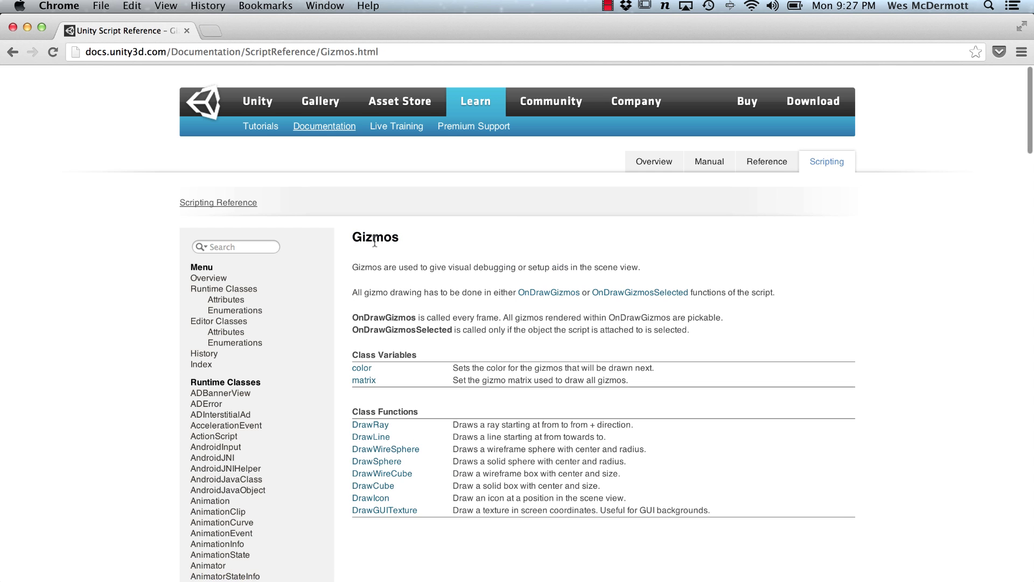
scroll(364, 237, down, 5)
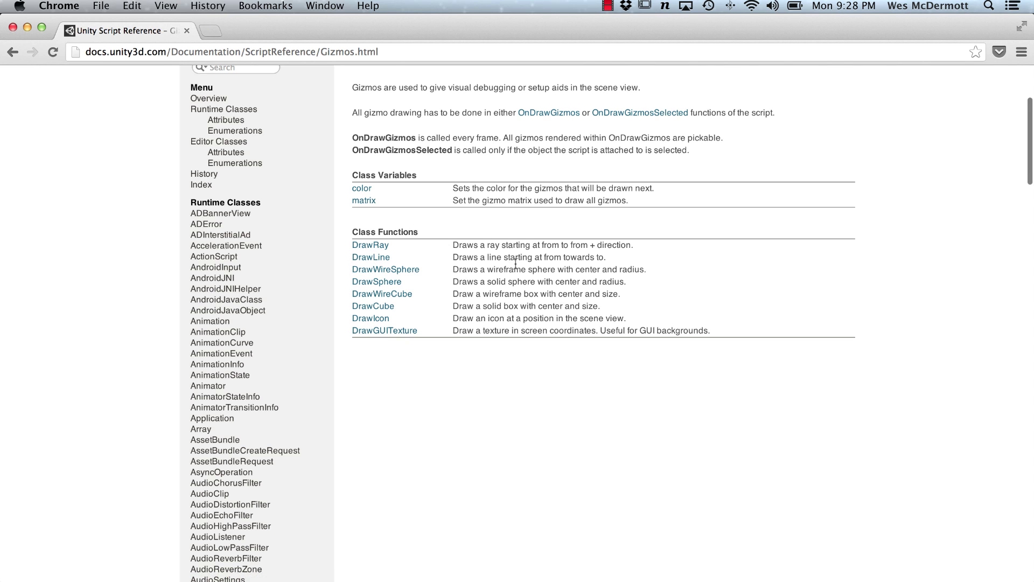
scroll(484, 230, up, 3)
scroll(485, 230, up, 2)
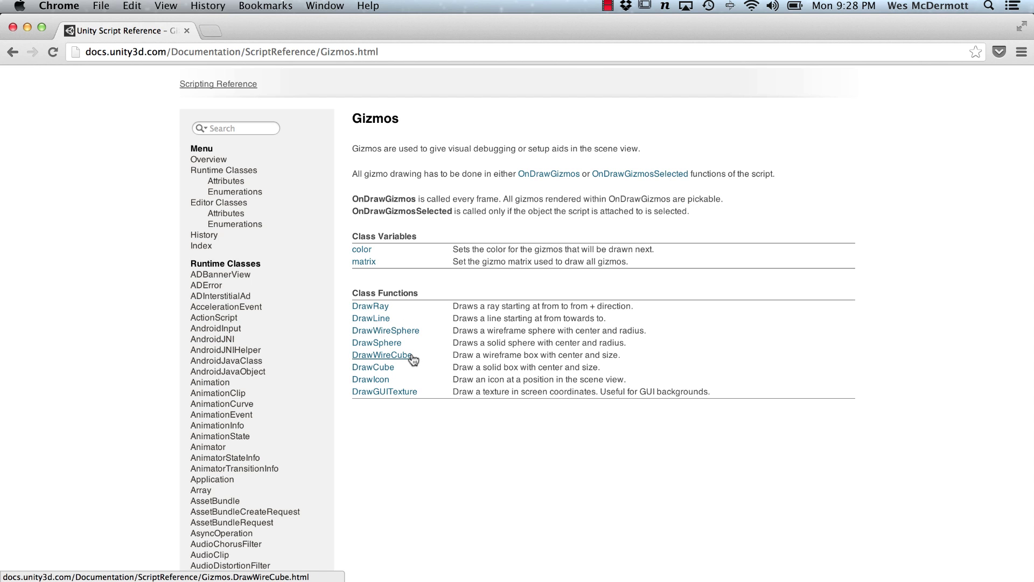
key(super+Tab)
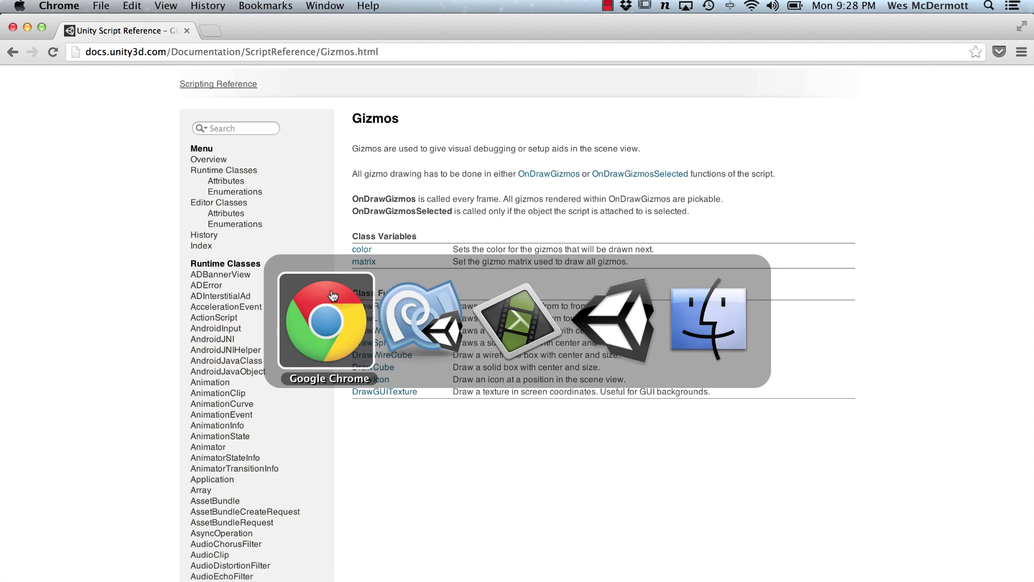
key(super+Tab)
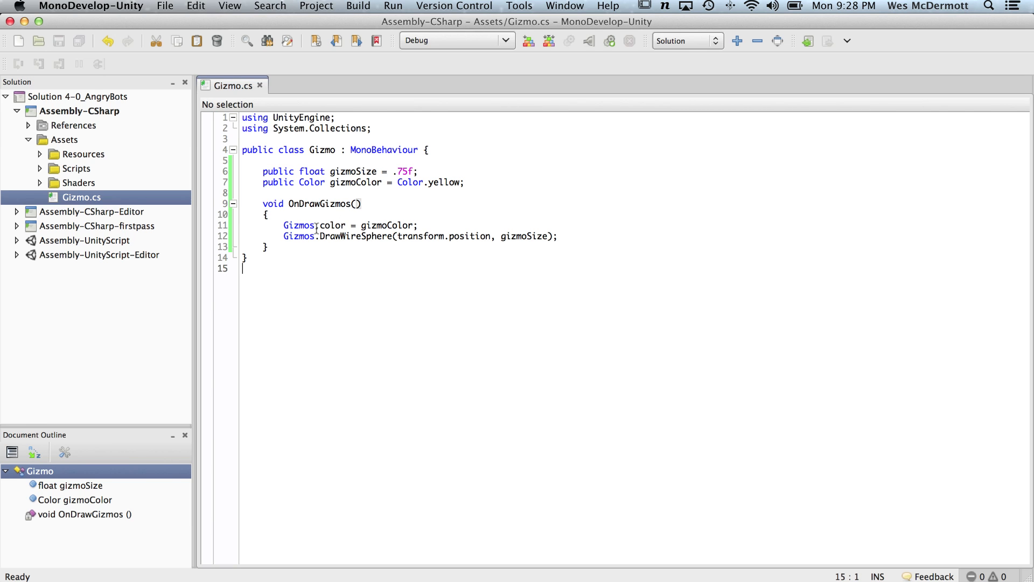
double_click(299, 226)
click(334, 225)
click(370, 225)
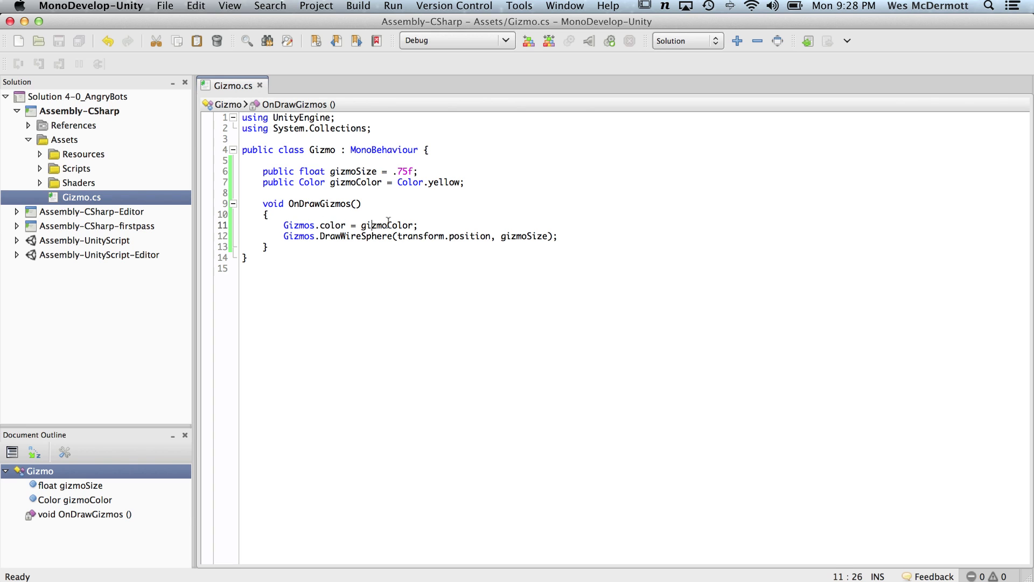
double_click(345, 181)
click(341, 252)
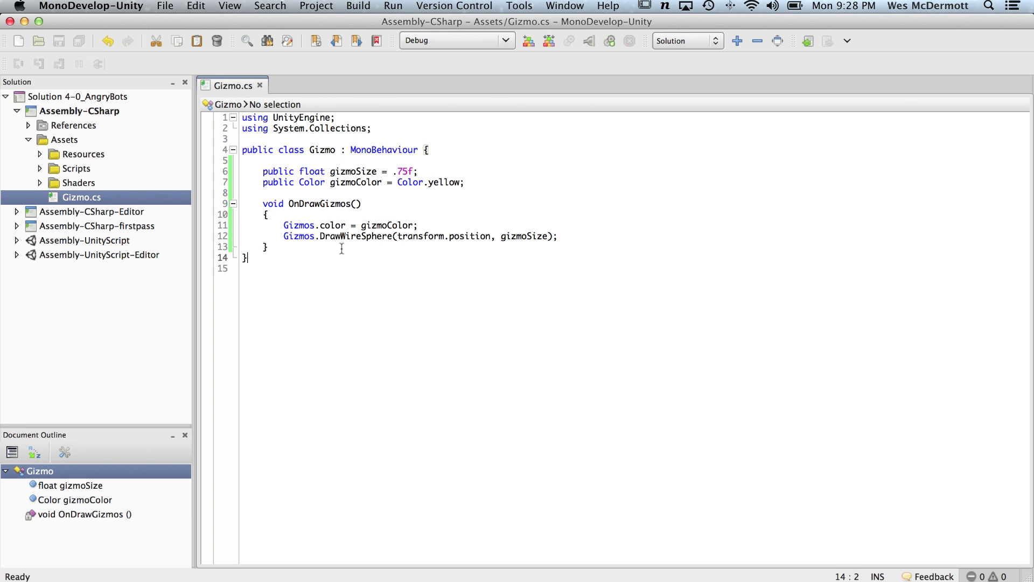
double_click(299, 236)
double_click(340, 235)
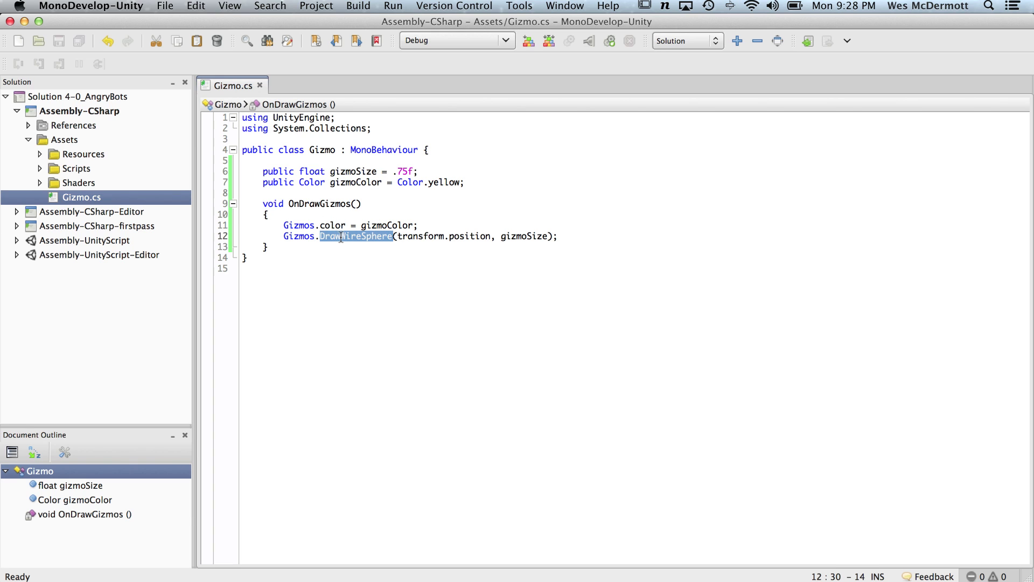
double_click(422, 237)
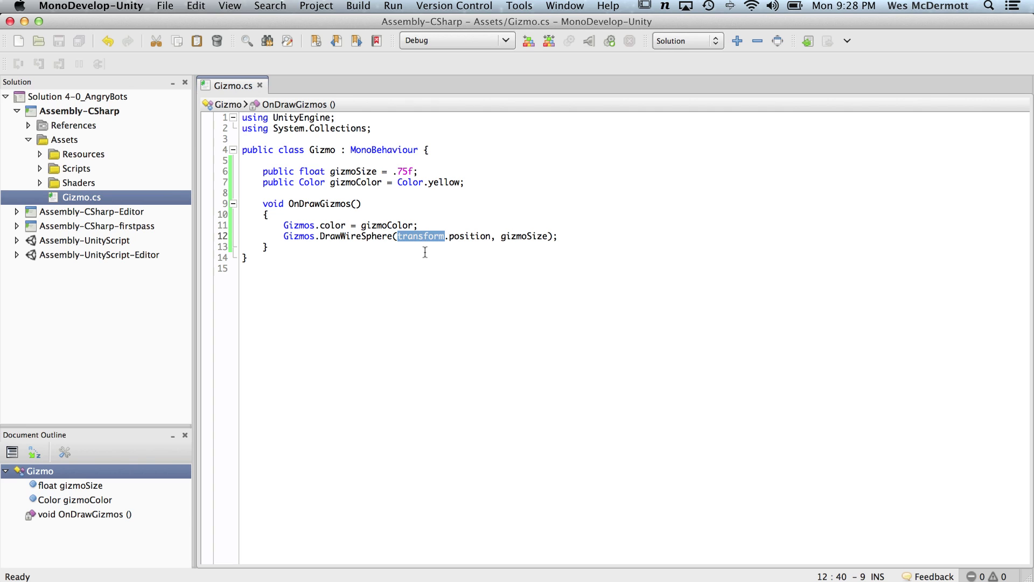
click(424, 252)
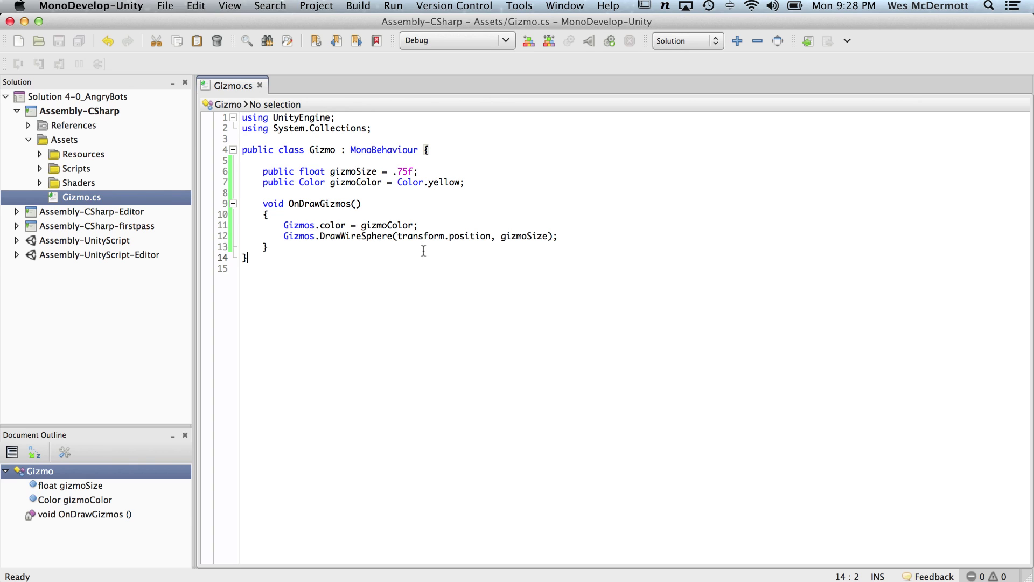
double_click(420, 236)
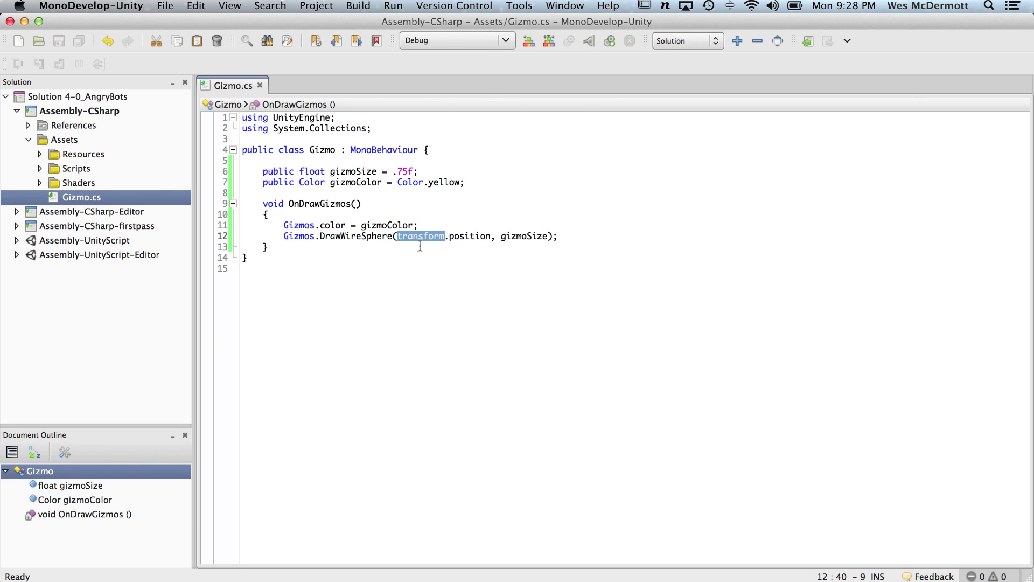
double_click(464, 234)
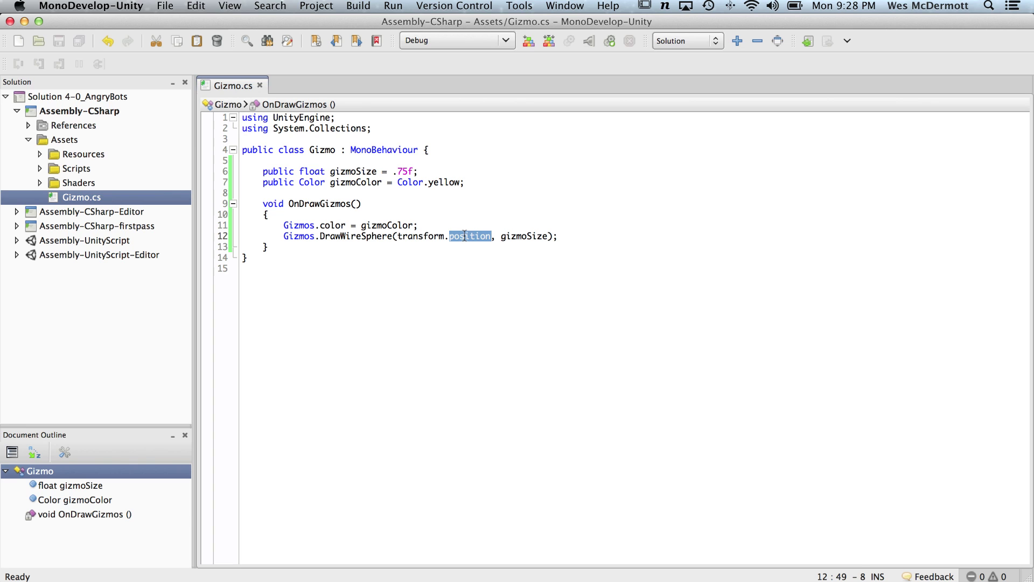
double_click(512, 235)
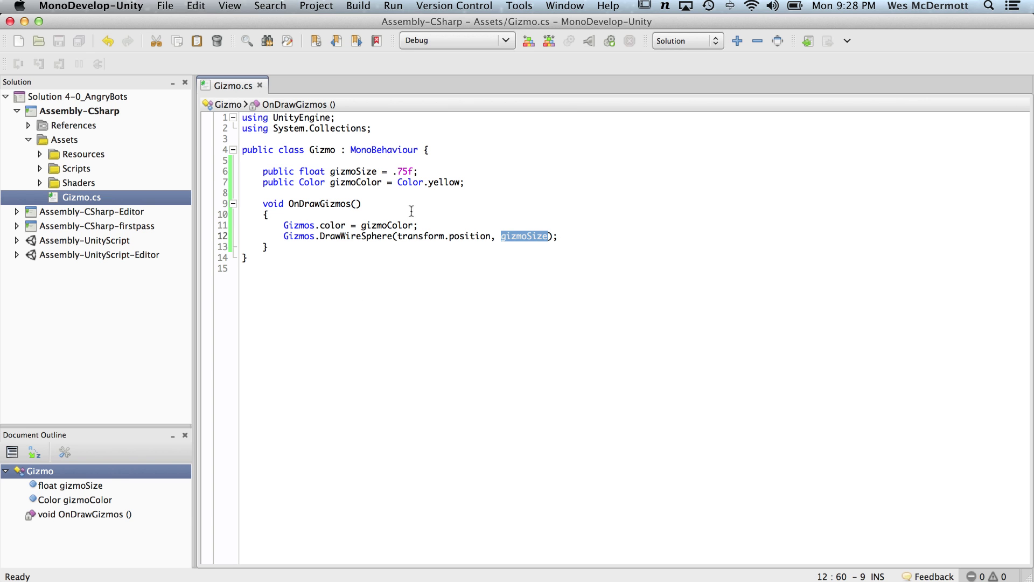
Rotate the Cube plane about its own centre to demonstrate, undoing back to zero rotation.
key(super+Tab)
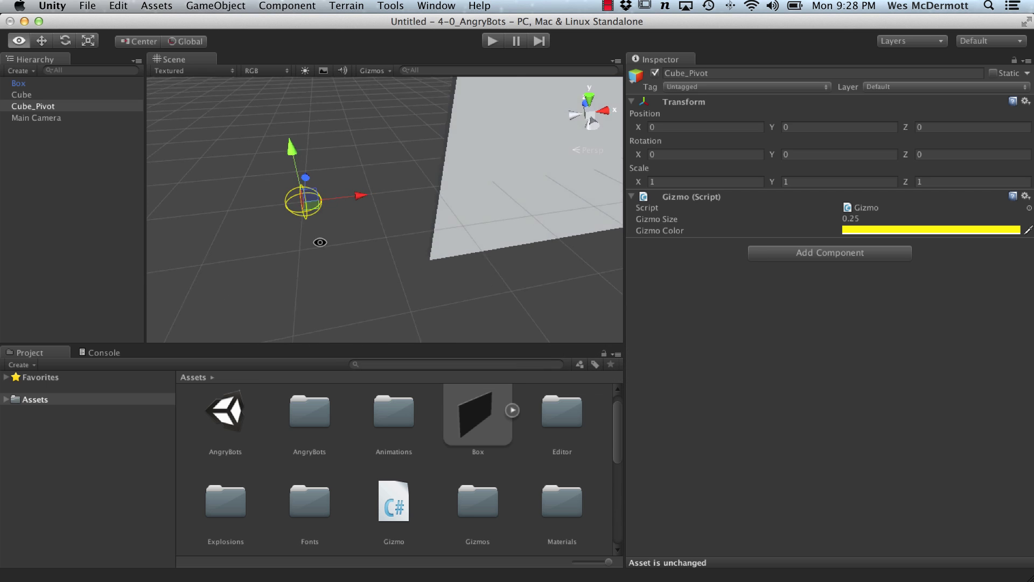
mouse_move(319, 243)
alt+mouse_down()
mouse_move(383, 240)
mouse_move(315, 247)
alt+mouse_up()
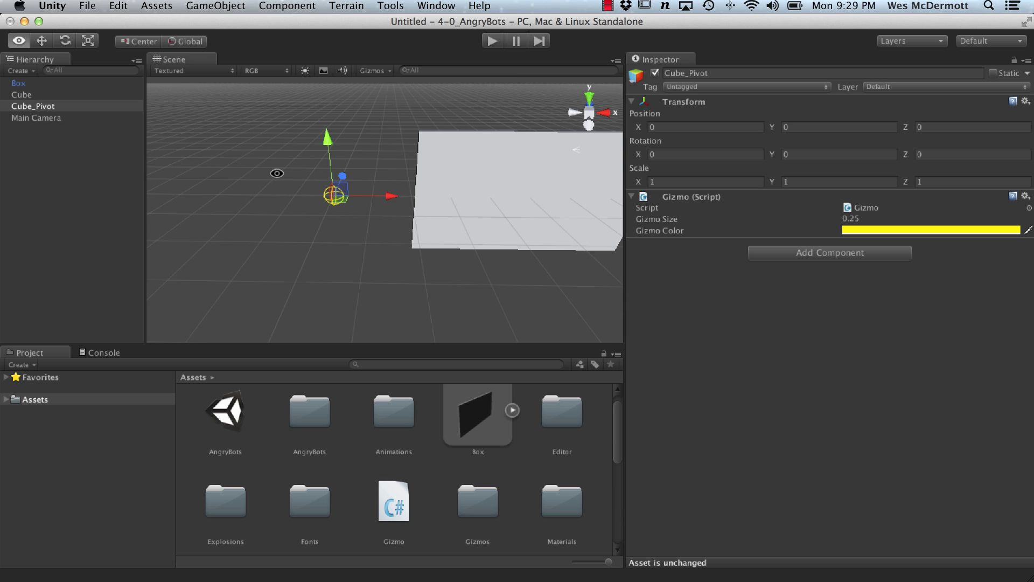
alt+drag(276, 172, 364, 195)
click(432, 212)
mouse_move(432, 212)
alt+mouse_down()
mouse_move(520, 227)
mouse_move(291, 202)
mouse_move(410, 140)
alt+mouse_up()
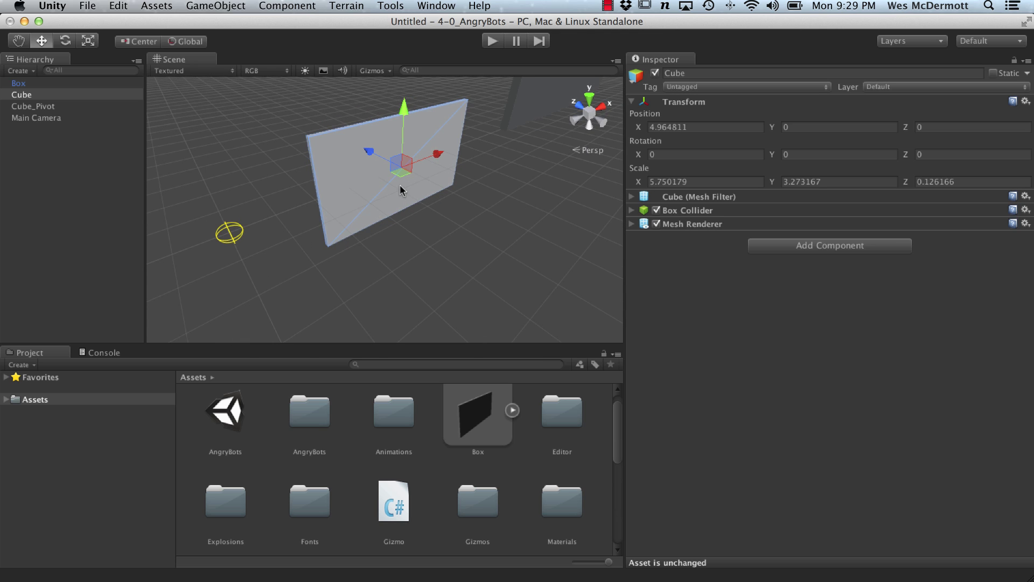
key(e)
drag(418, 204, 479, 208)
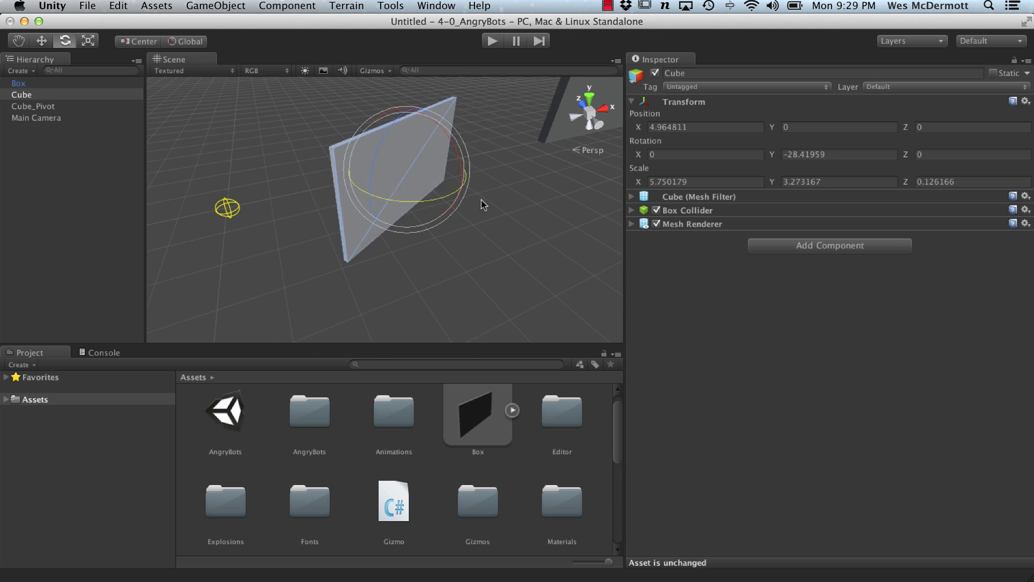
key(super+z)
drag(413, 141, 380, 145)
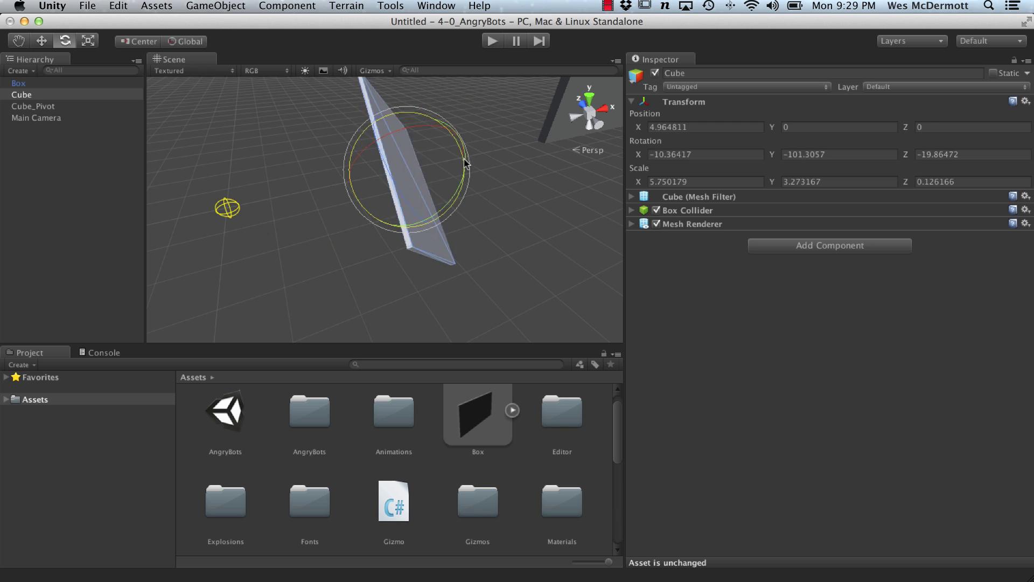
key(super+z)
Select Cube_Pivot with the Move tool ready beside the plane.
alt+drag(445, 258, 448, 258)
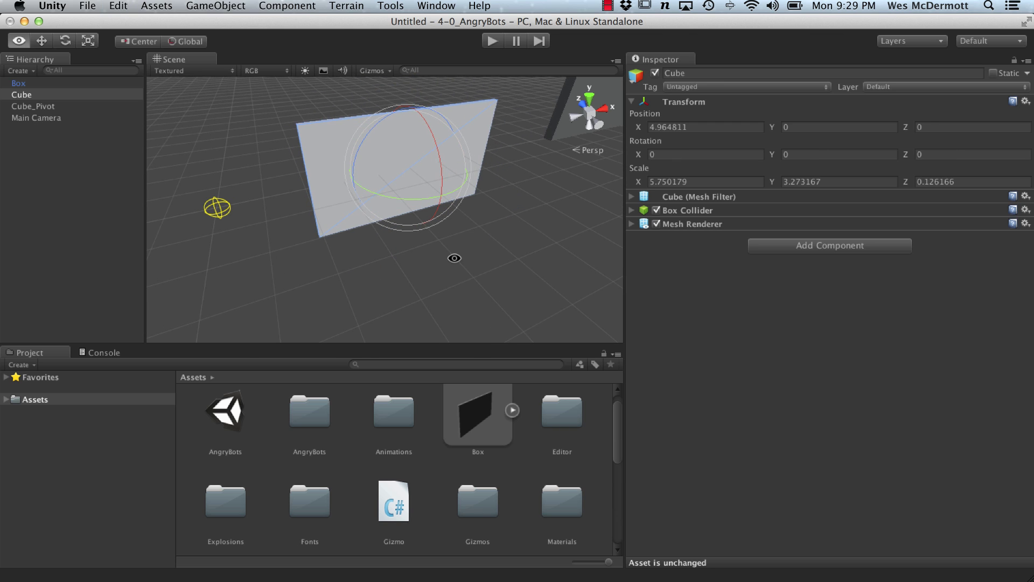
click(449, 258)
click(349, 162)
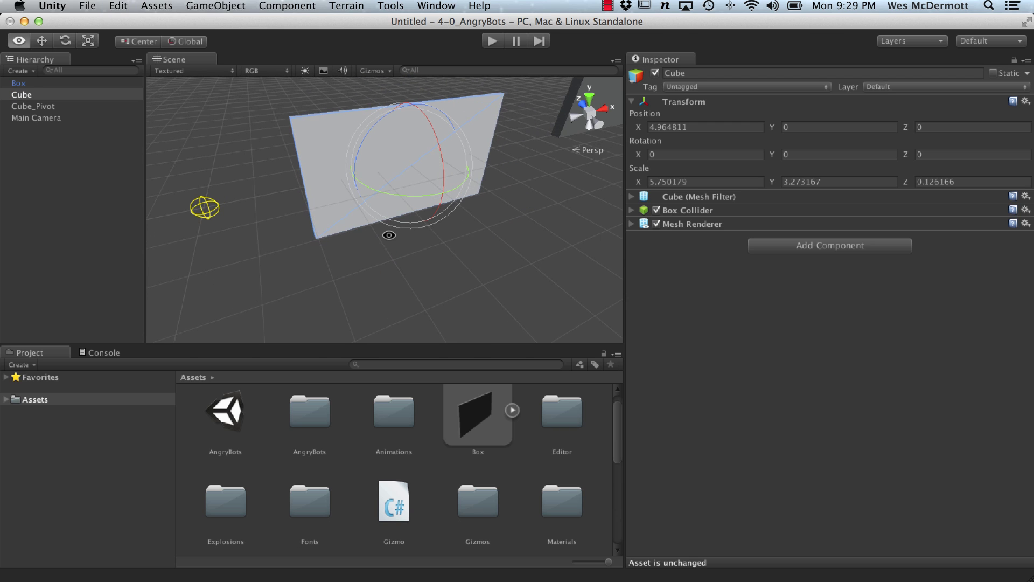
alt+drag(333, 172, 329, 204)
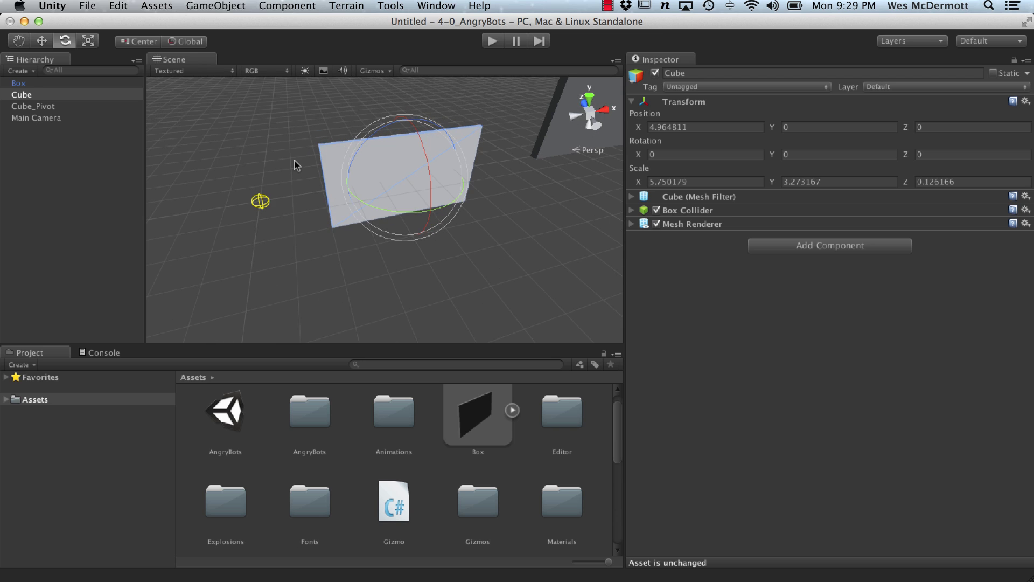
click(32, 106)
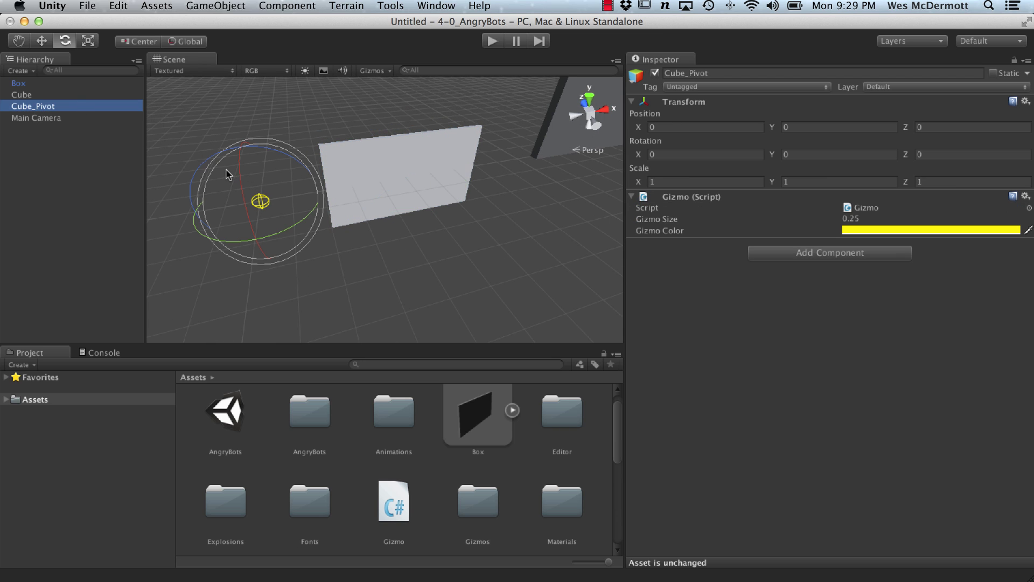
key(w)
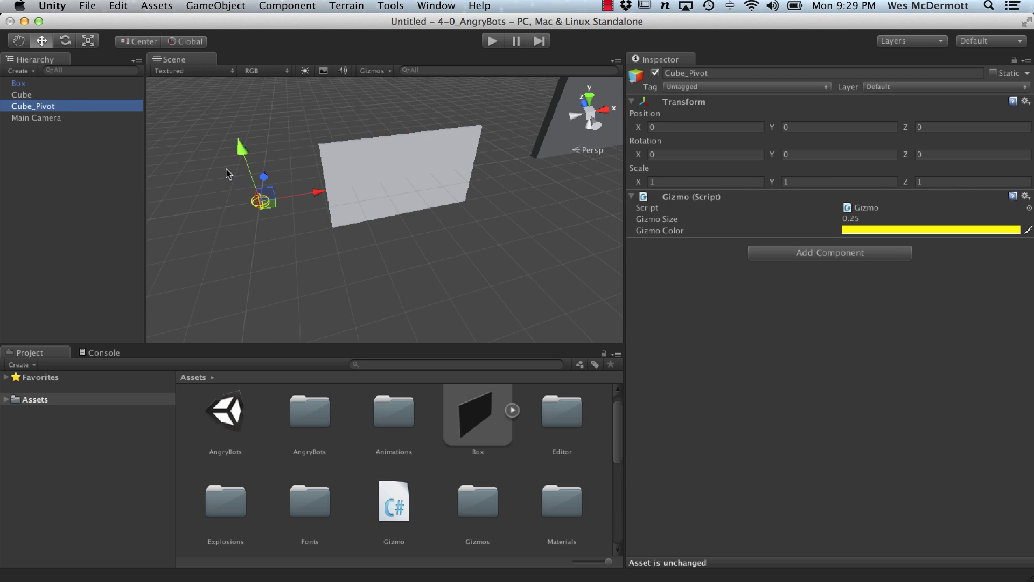
Move Cube_Pivot to the plane's bottom-left corner, about (2.09, -1.64, -0.06).
click(279, 256)
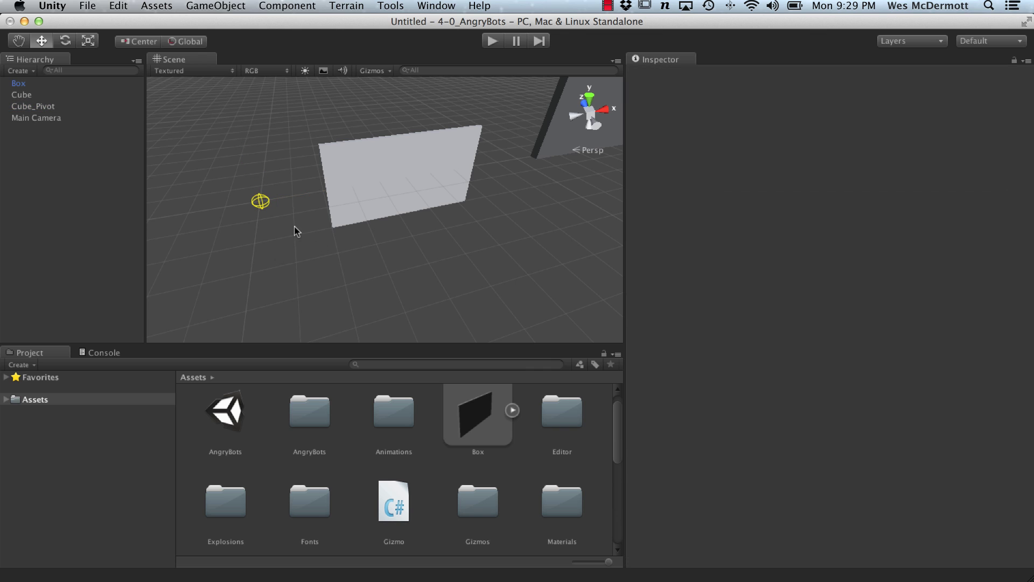
click(260, 202)
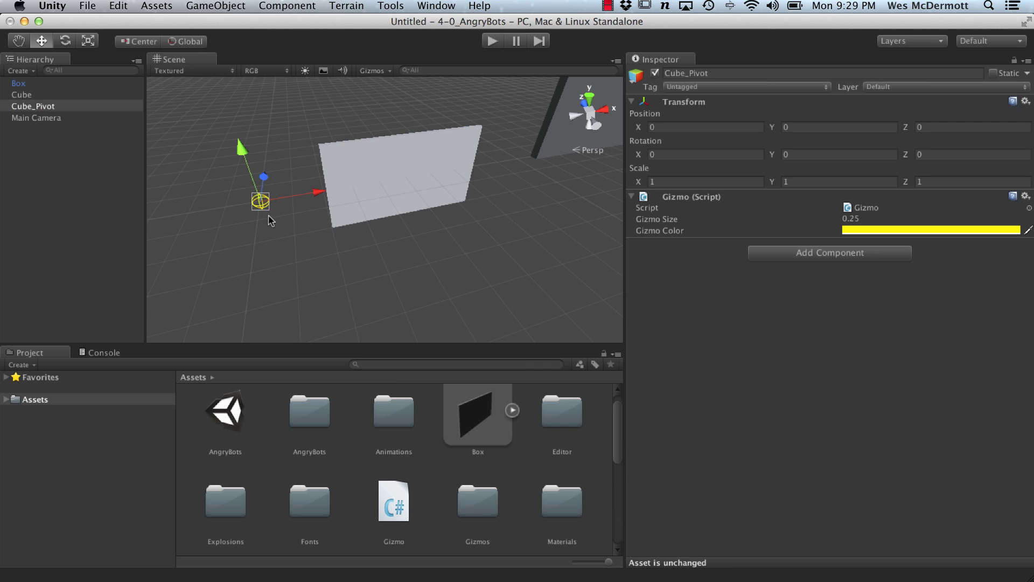
scroll(282, 207, up, 2)
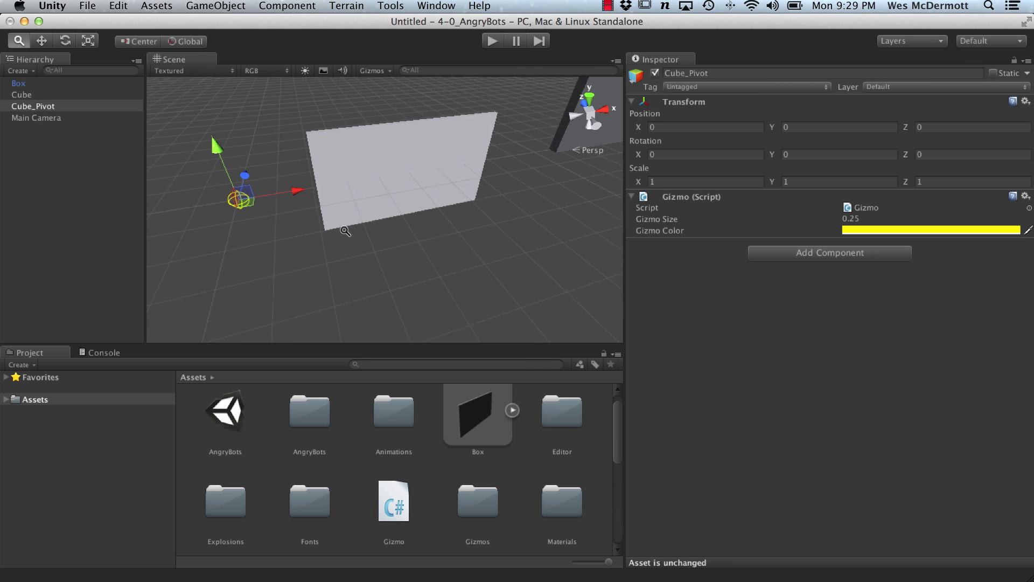
mouse_move(235, 201)
mouse_down()
mouse_move(454, 254)
mouse_move(407, 205)
mouse_up()
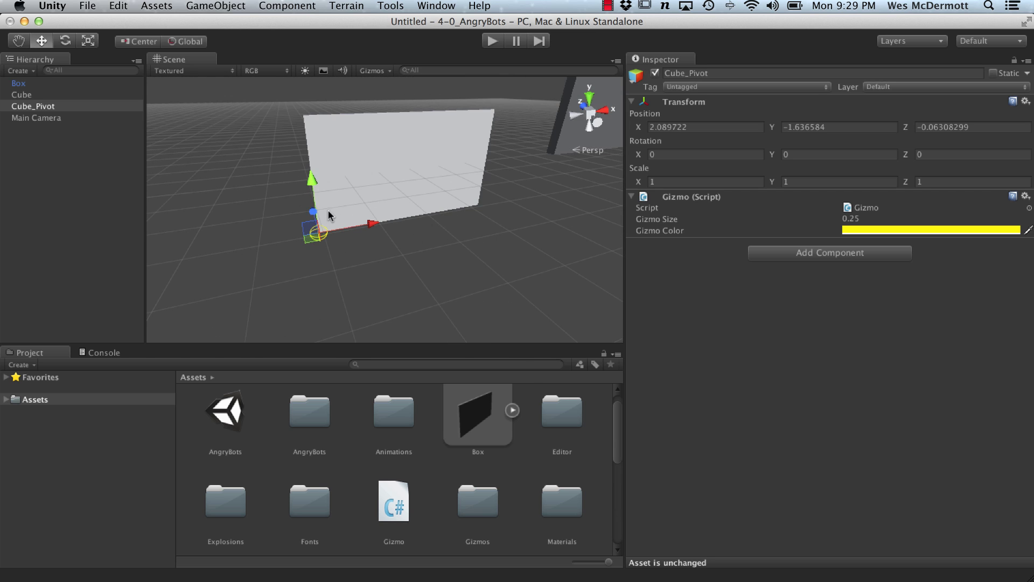
Make Cube a child of Cube_Pivot in the Hierarchy.
click(27, 94)
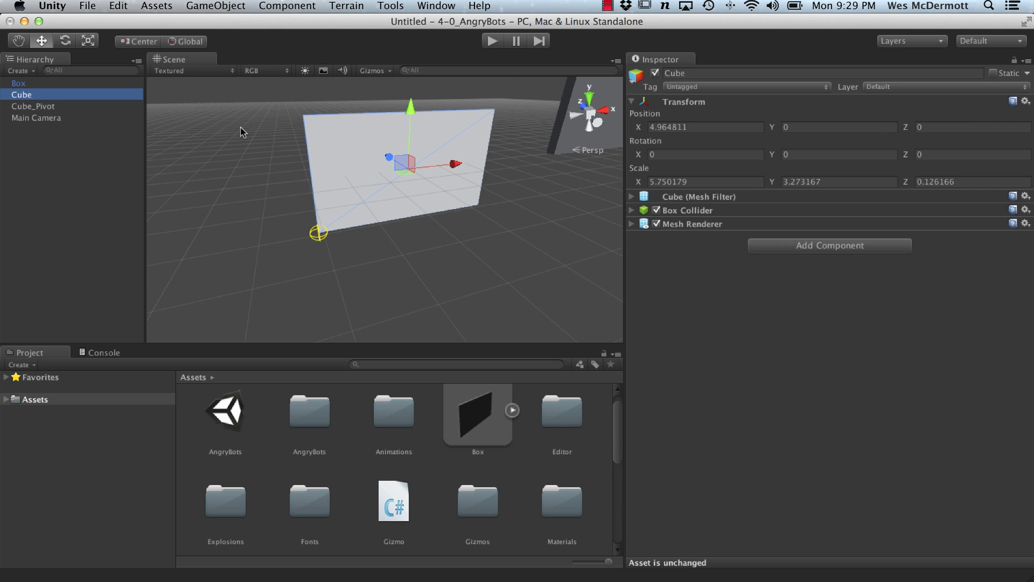
drag(21, 96, 33, 105)
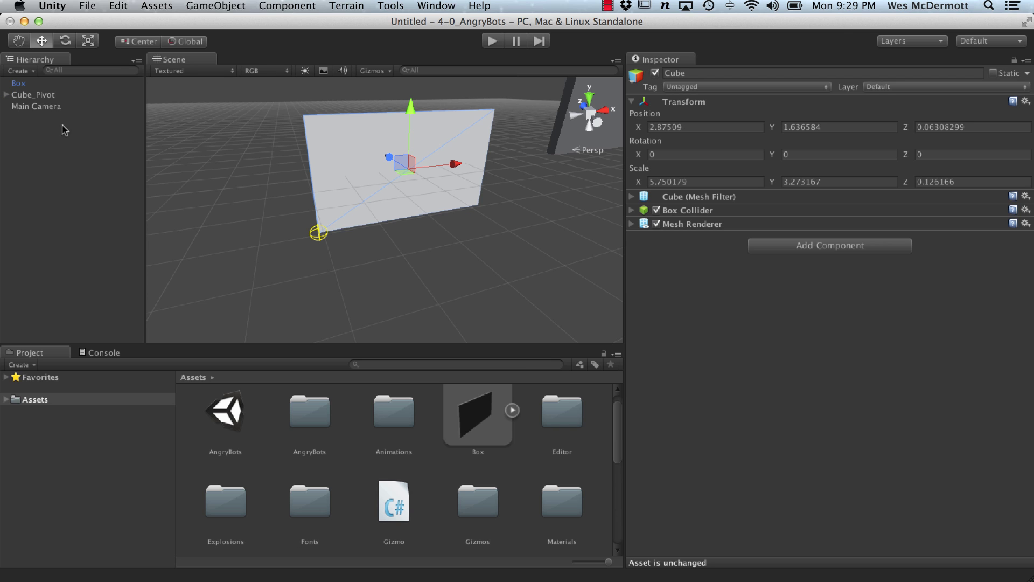
click(34, 95)
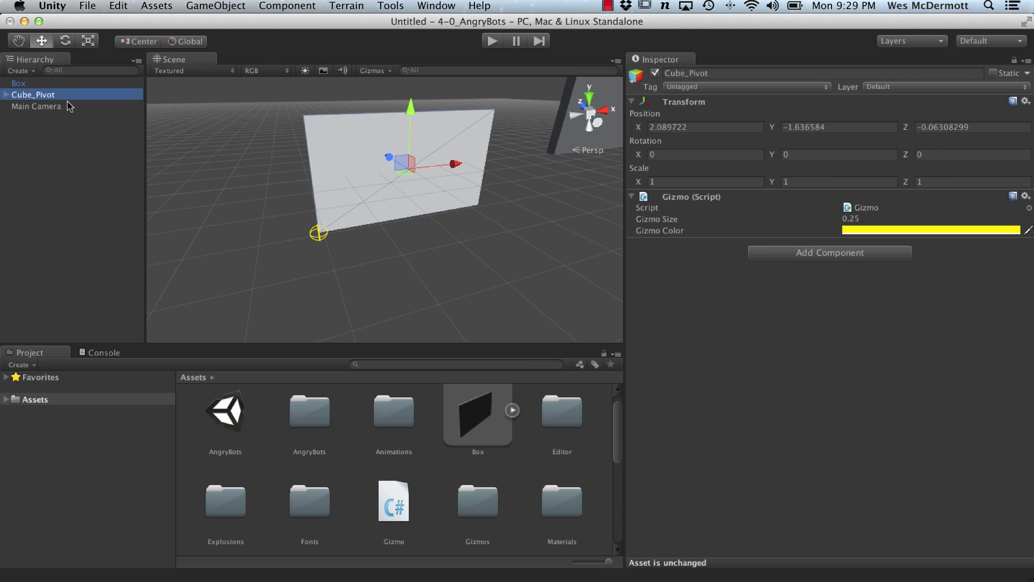
click(461, 260)
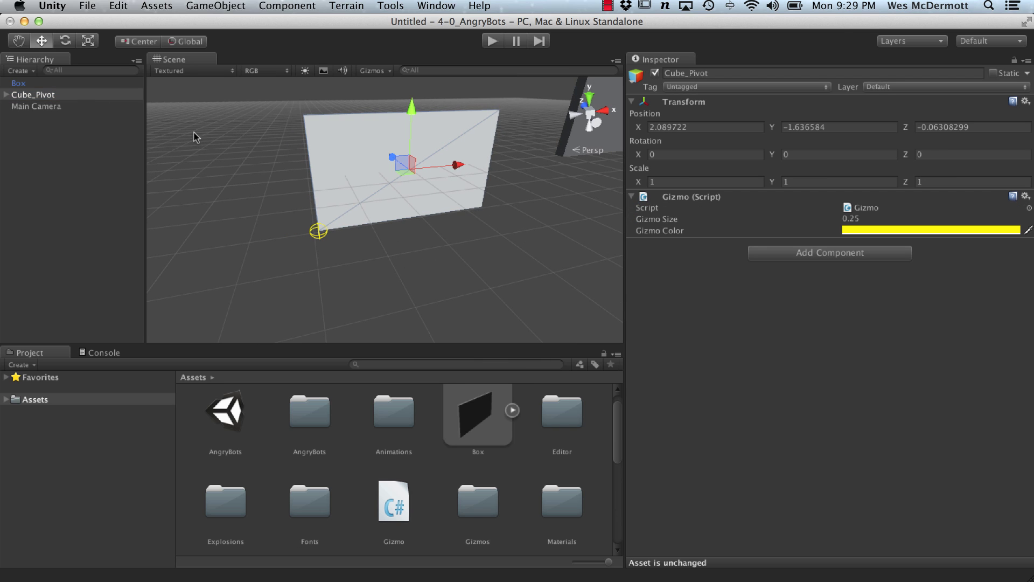
alt+drag(326, 198, 457, 196)
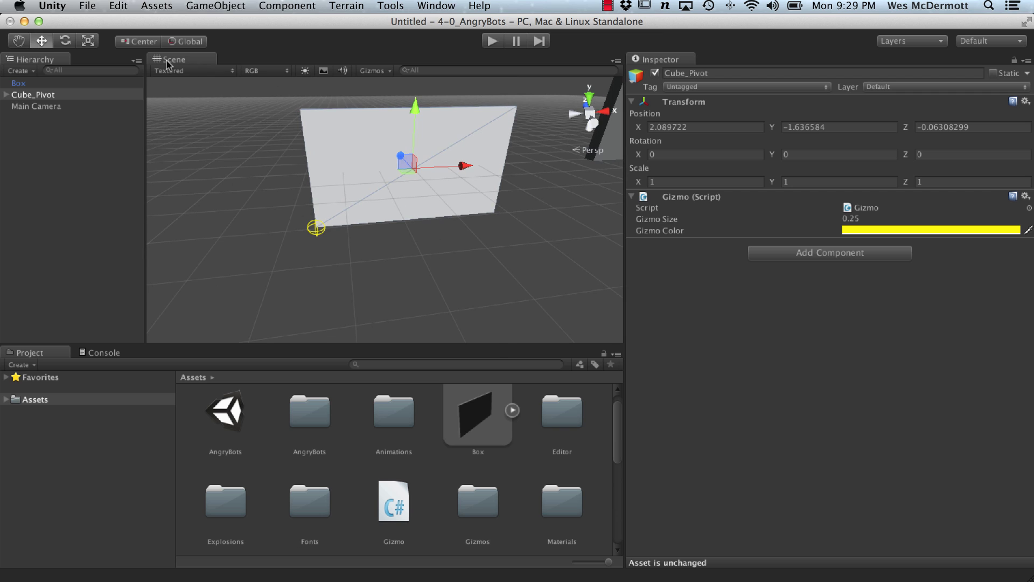
Toggle the handle between Center and Pivot to show transforms acting at the pivot corner.
click(140, 42)
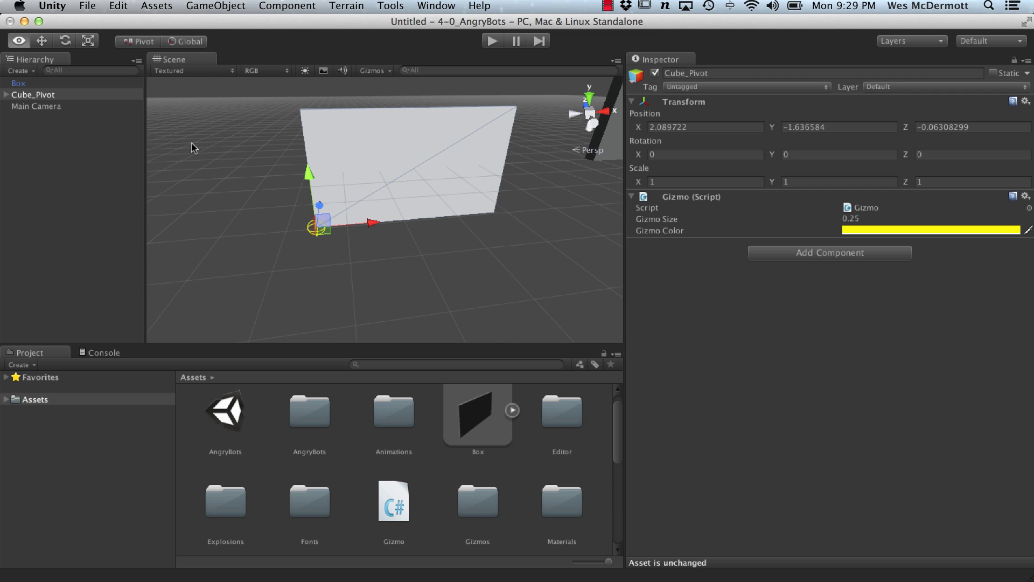
alt+drag(311, 229, 339, 227)
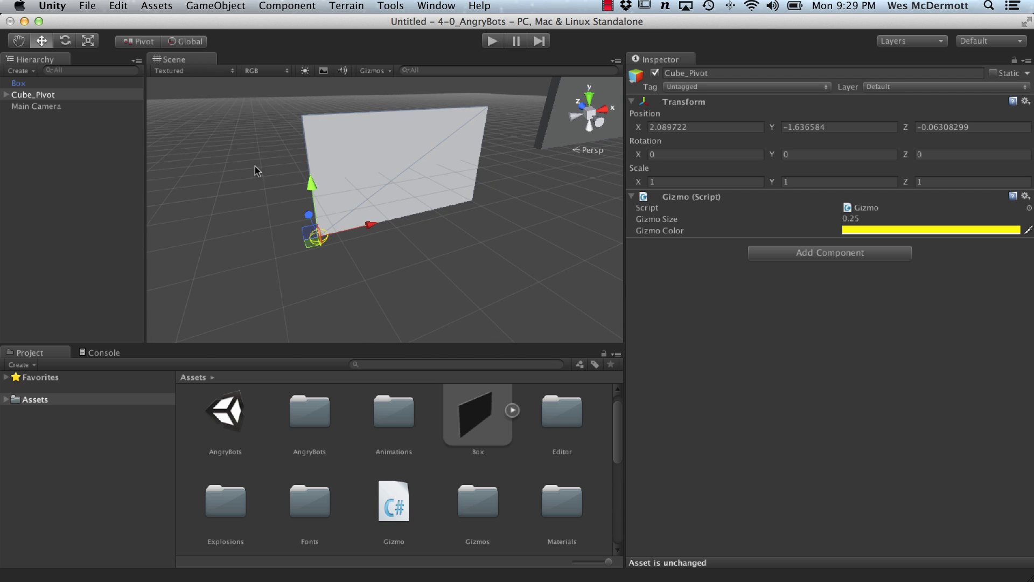
click(139, 42)
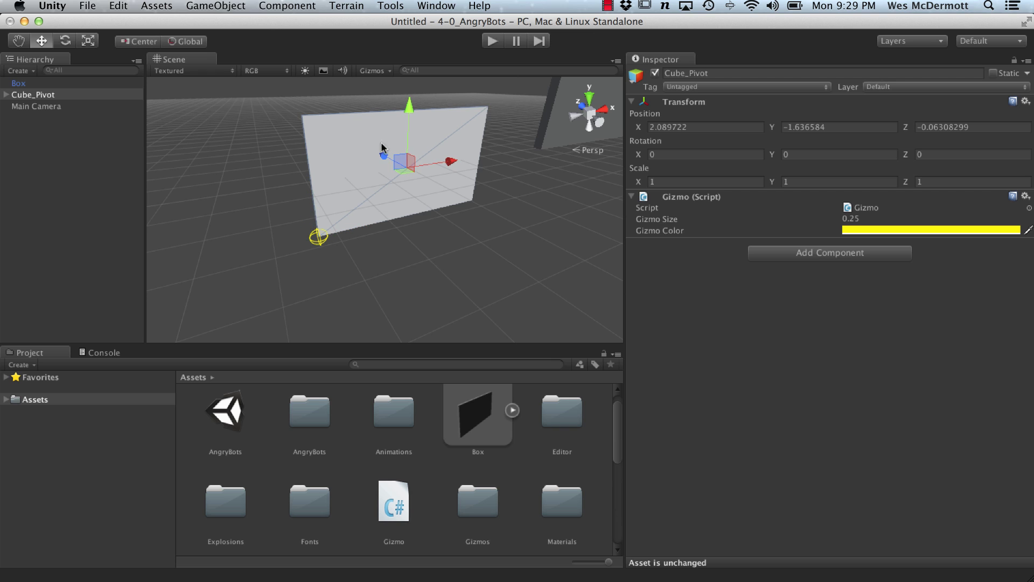
alt+drag(383, 148, 401, 183)
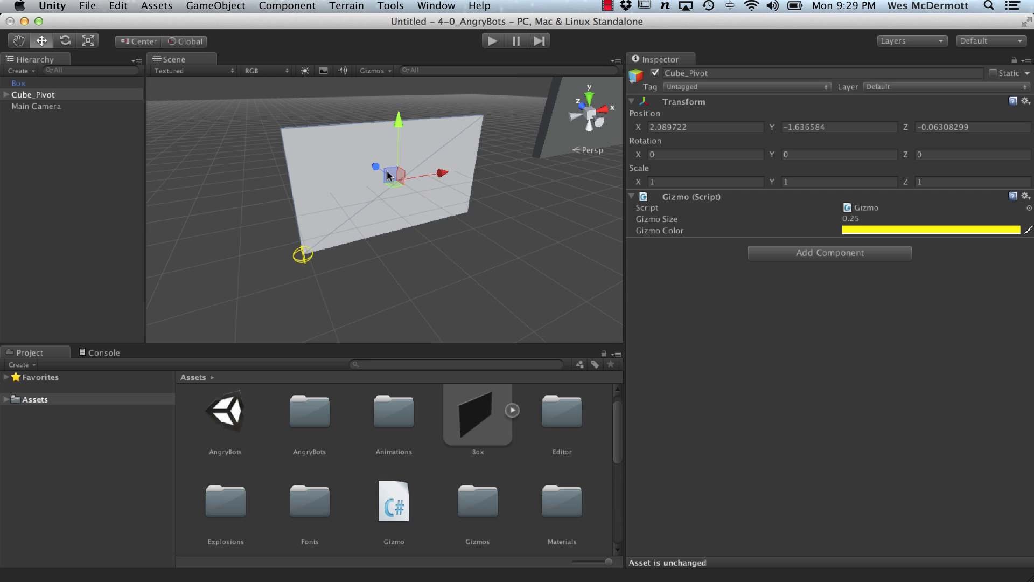
click(139, 41)
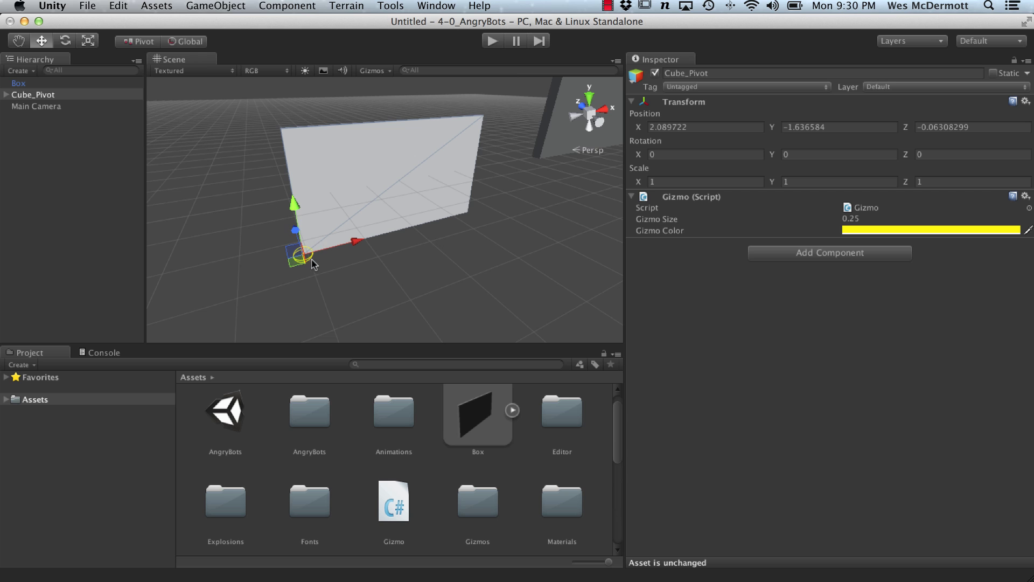
mouse_move(313, 262)
alt+mouse_down()
mouse_move(340, 260)
mouse_move(290, 243)
alt+mouse_up()
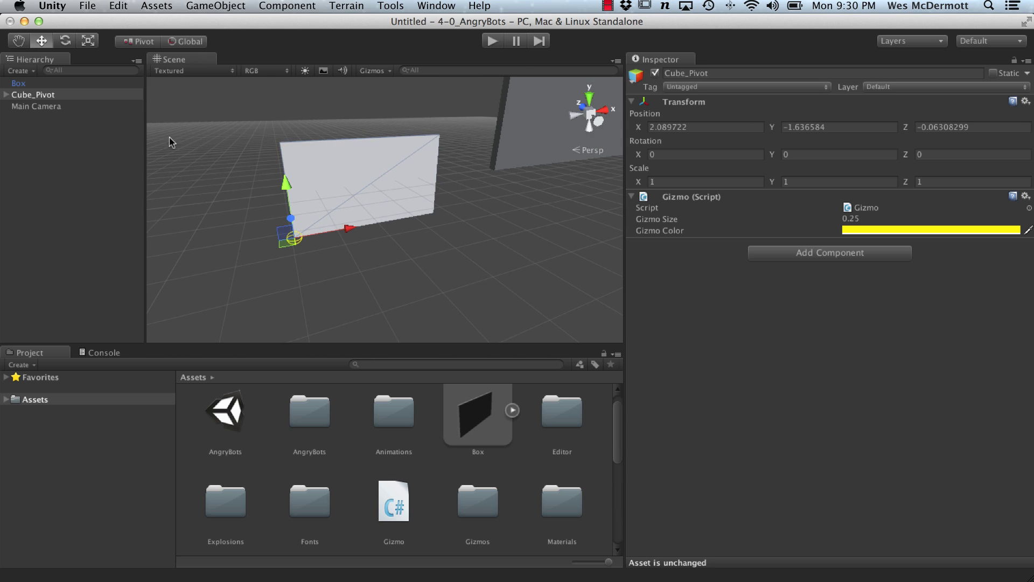
Zero Cube_Pivot's position to 0, 0, 0 in the Inspector.
click(704, 127)
text(0)
key(Tab)
text(0)
key(Tab)
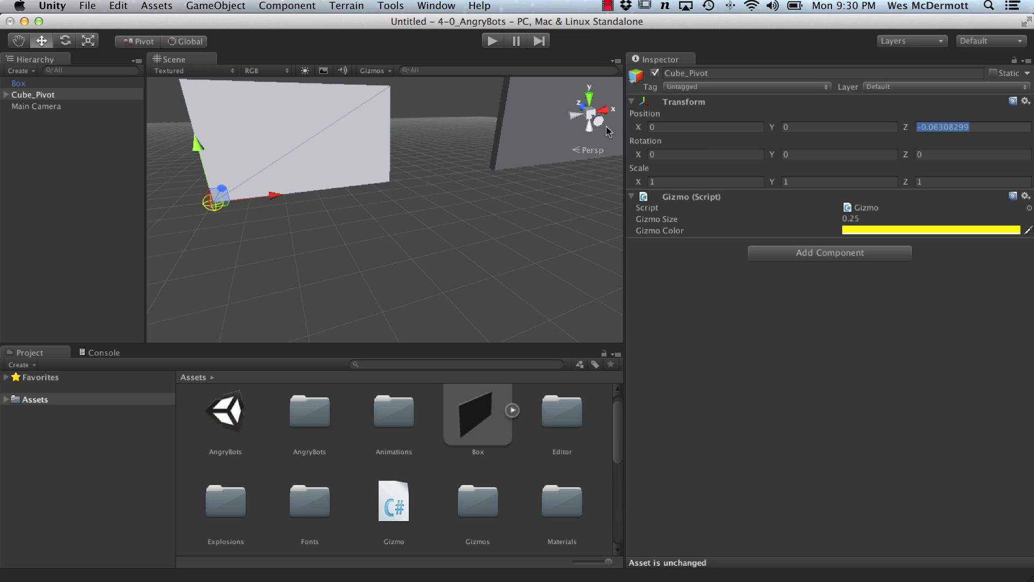
text(0)
middle_drag(525, 186, 306, 236)
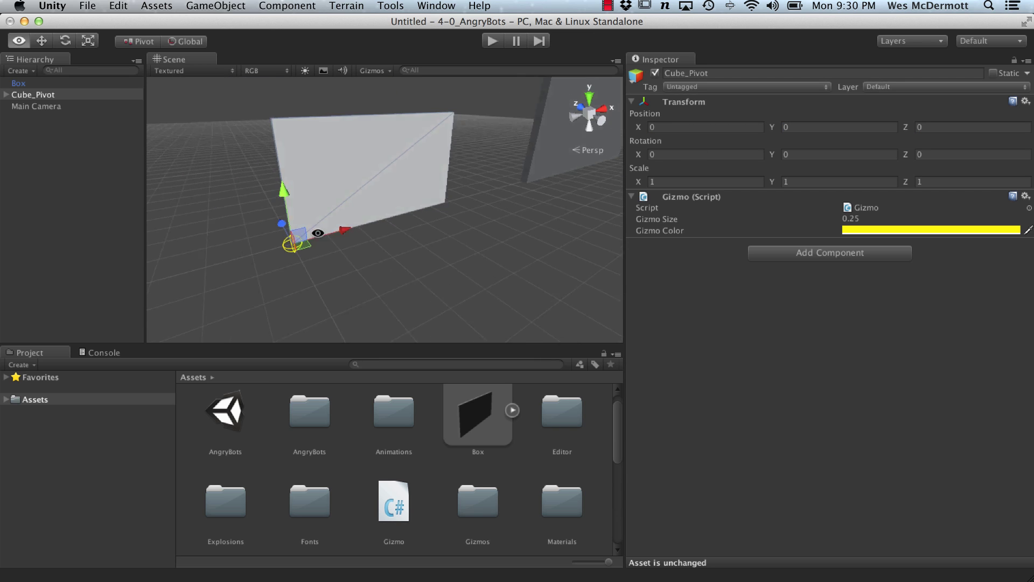
Test-spin Cube_Pivot around its corner, then undo so rotation reads zero again.
key(e)
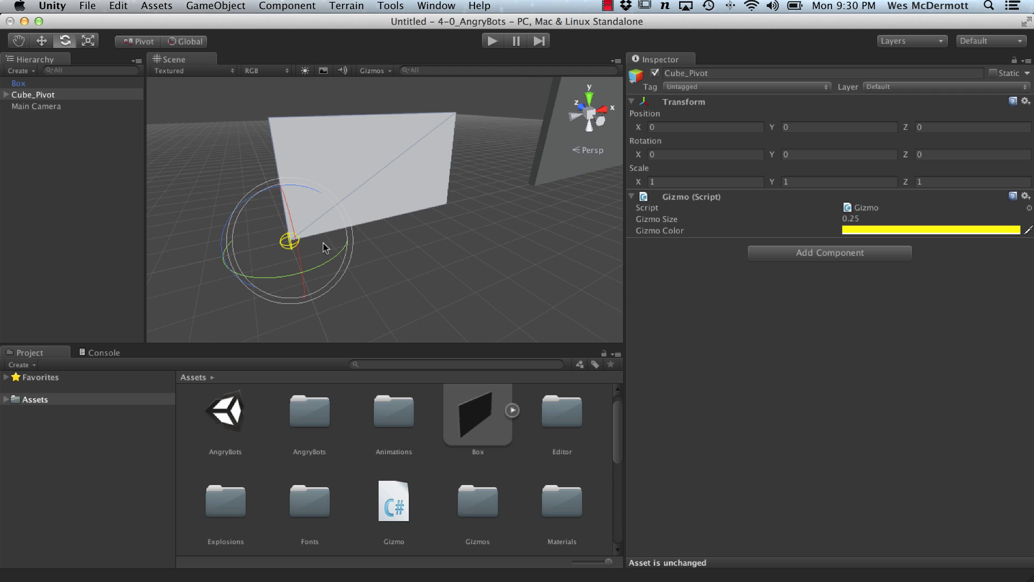
mouse_move(333, 232)
mouse_down()
mouse_move(232, 282)
mouse_move(320, 276)
mouse_up()
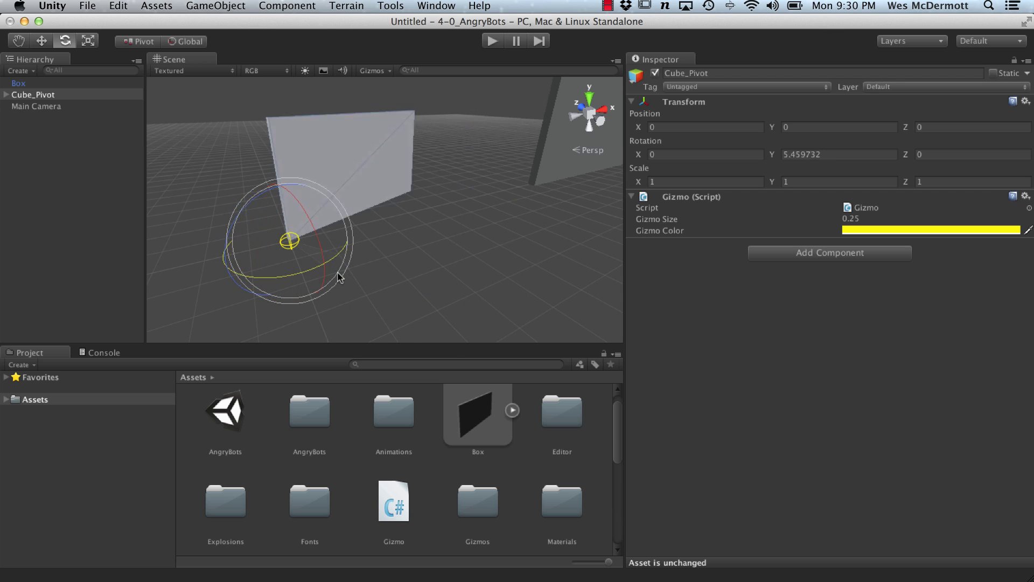
key(super+z)
mouse_move(388, 275)
alt+mouse_down()
mouse_move(436, 273)
mouse_move(374, 245)
alt+mouse_up()
mouse_move(469, 247)
alt+mouse_down()
mouse_move(386, 272)
mouse_move(410, 274)
alt+mouse_up()
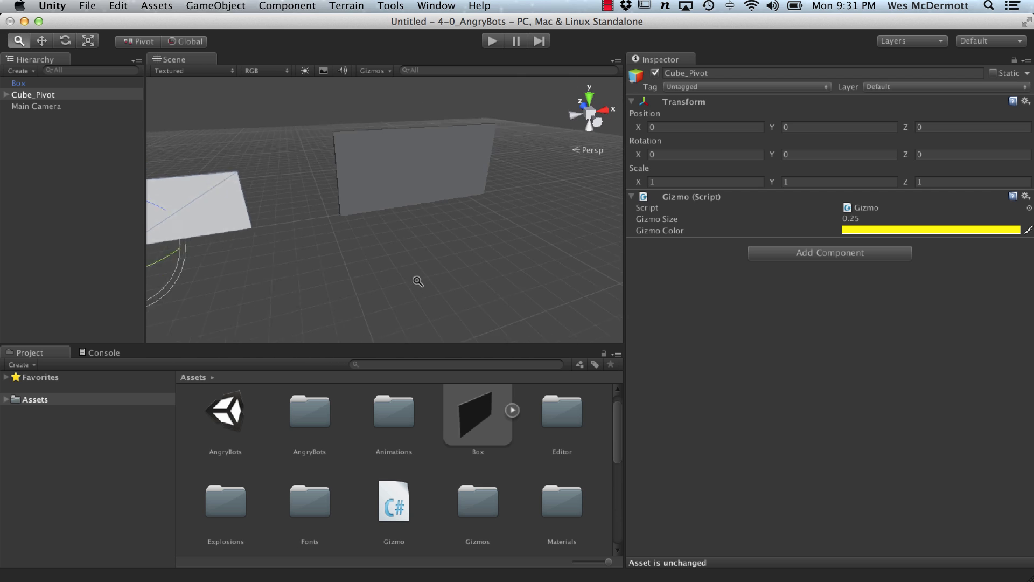
Test-spin the Box around its corner and undo the rotation back to zero.
click(407, 213)
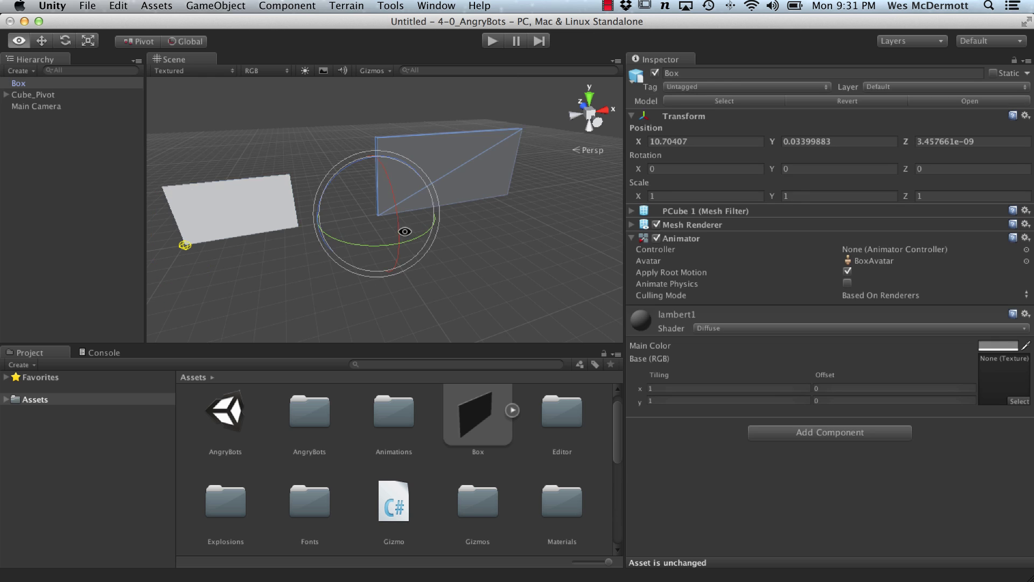
alt+drag(407, 212, 441, 232)
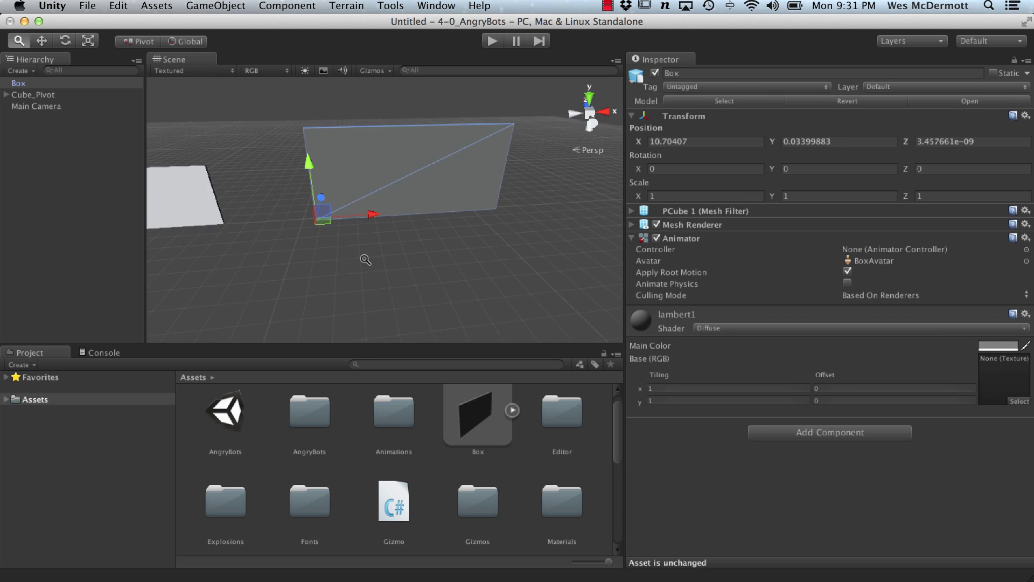
mouse_move(365, 258)
alt+mouse_down()
mouse_move(333, 256)
mouse_move(393, 242)
mouse_move(403, 256)
alt+mouse_up()
key(e)
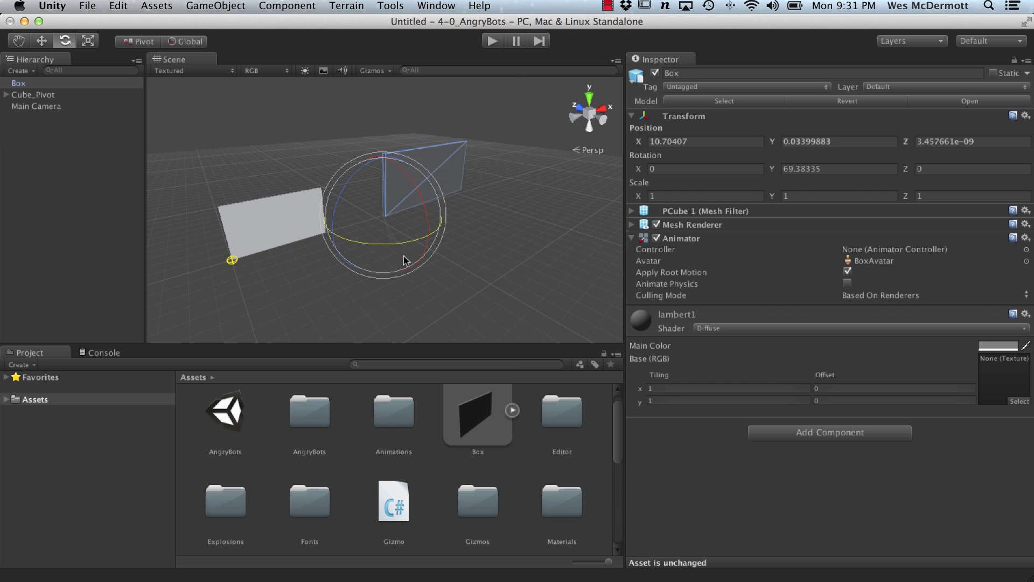
key(super+z)
Frame both planes in view, select Cube_Pivot, then clear the selection.
alt+drag(403, 257, 457, 211)
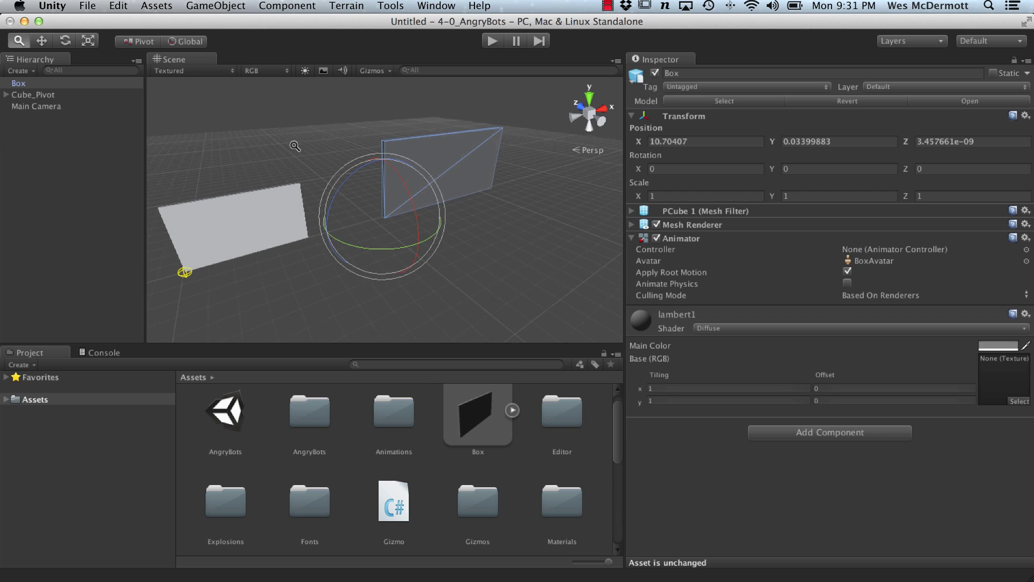
alt+drag(349, 144, 420, 186)
click(34, 94)
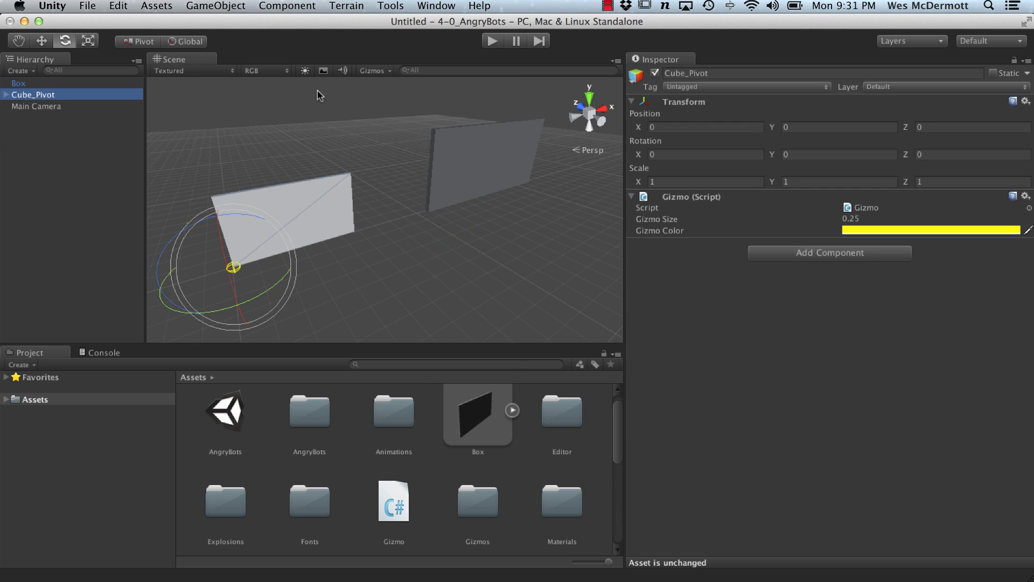
click(96, 142)
Create an empty named UI Elements and zero its position at the world origin.
click(212, 6)
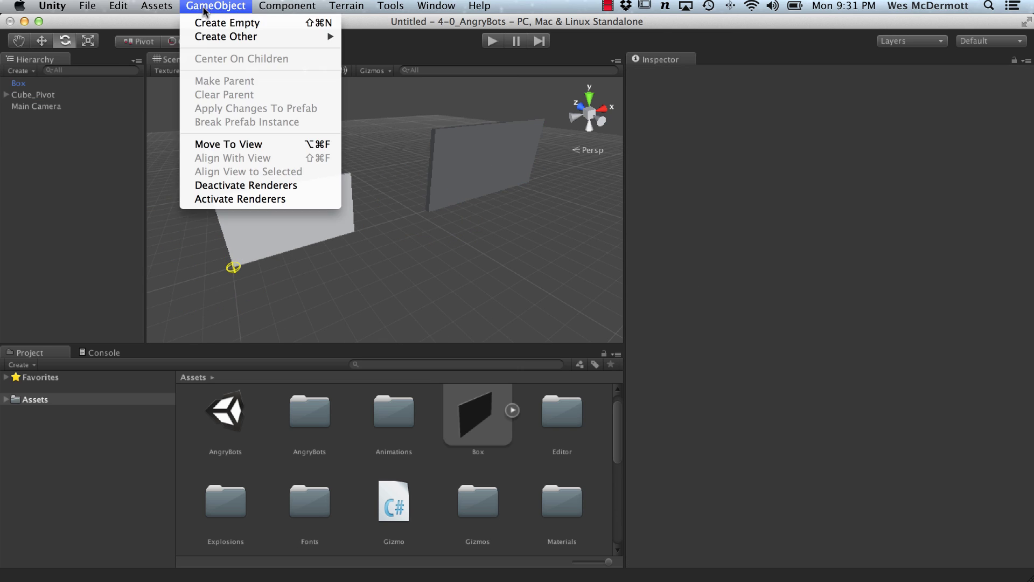
click(227, 23)
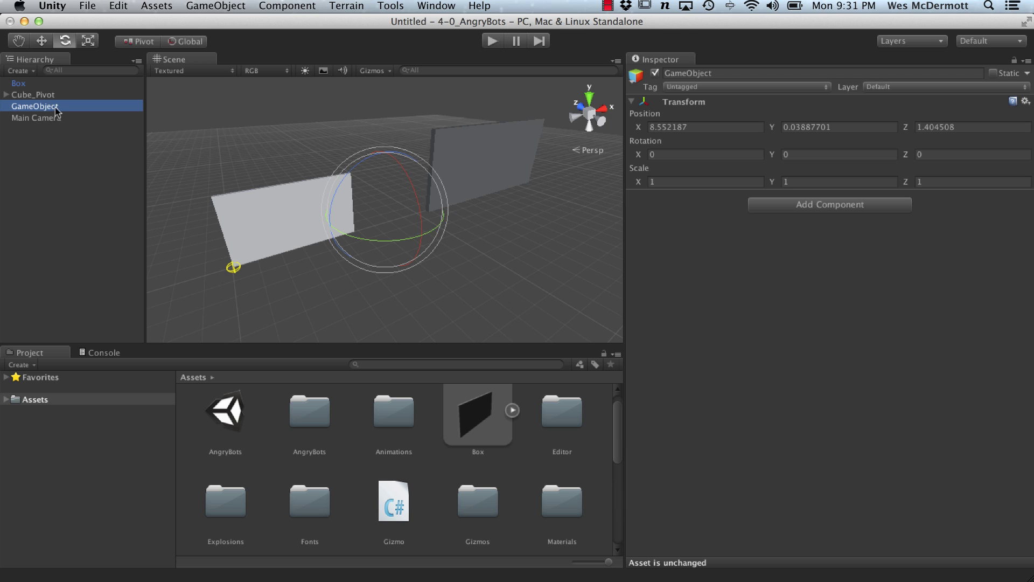
key(Return)
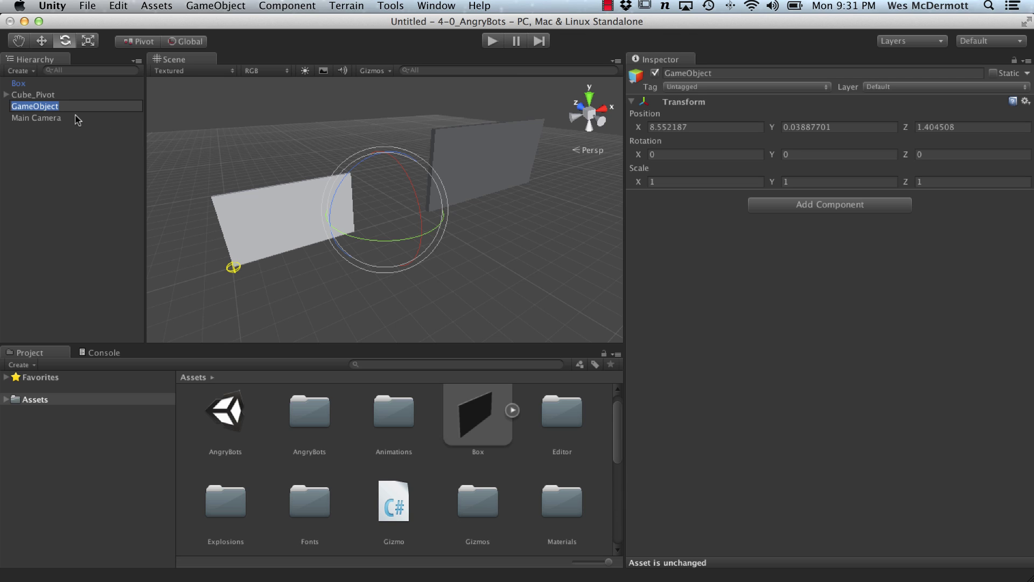
text(UI Elem)
text(ents)
key(Return)
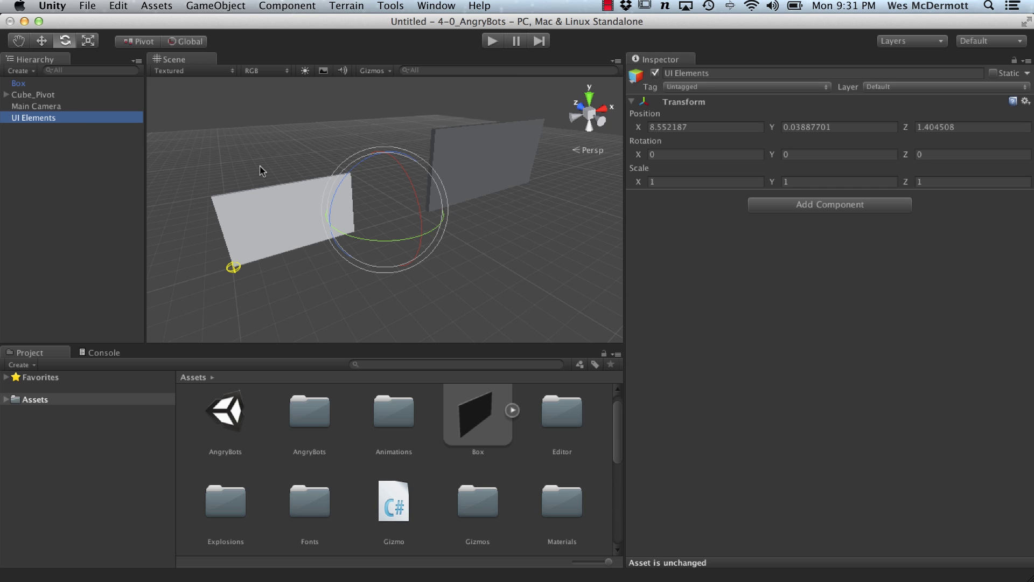
click(704, 127)
text(0)
key(Tab)
text(0)
key(Tab)
text(0)
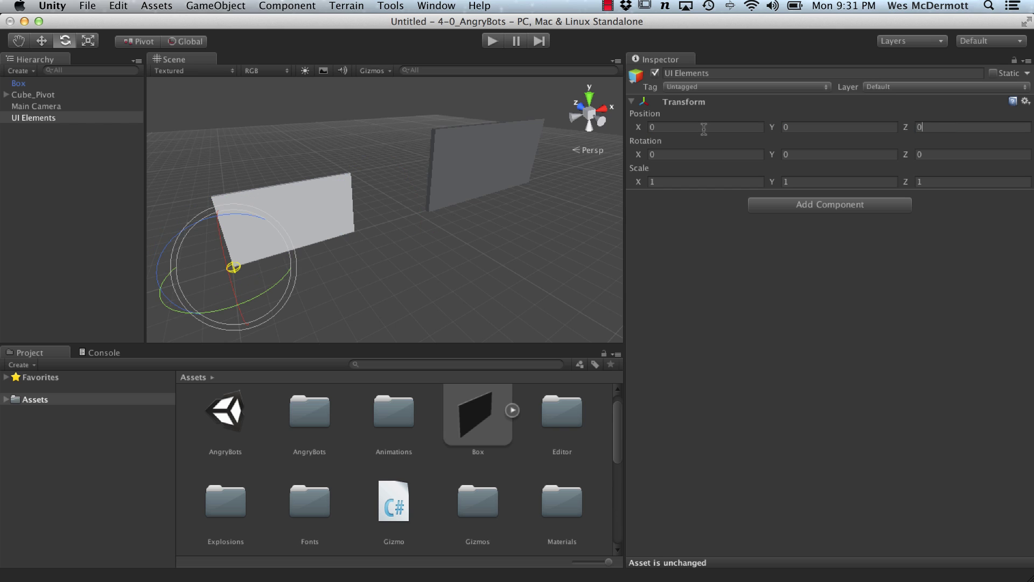
Raise Cube_Pivot high above the grid, out of the way, and reselect UI Elements.
click(35, 95)
key(w)
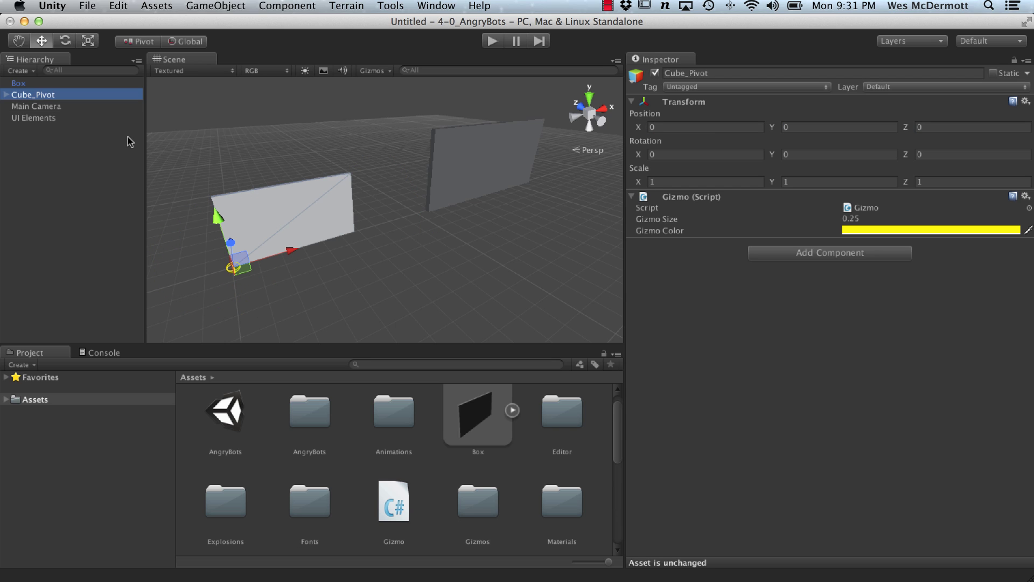
drag(218, 217, 232, 176)
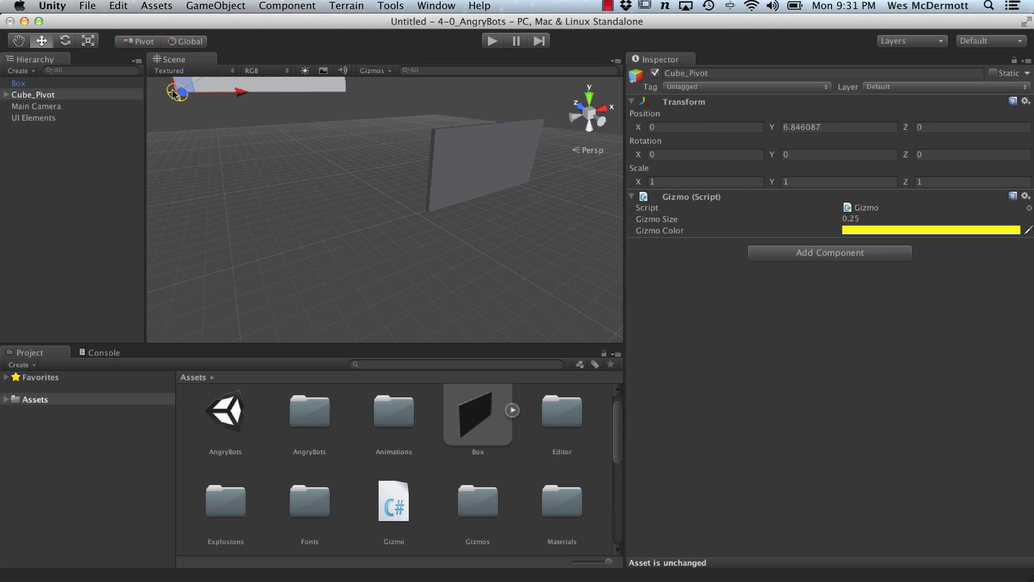
click(36, 106)
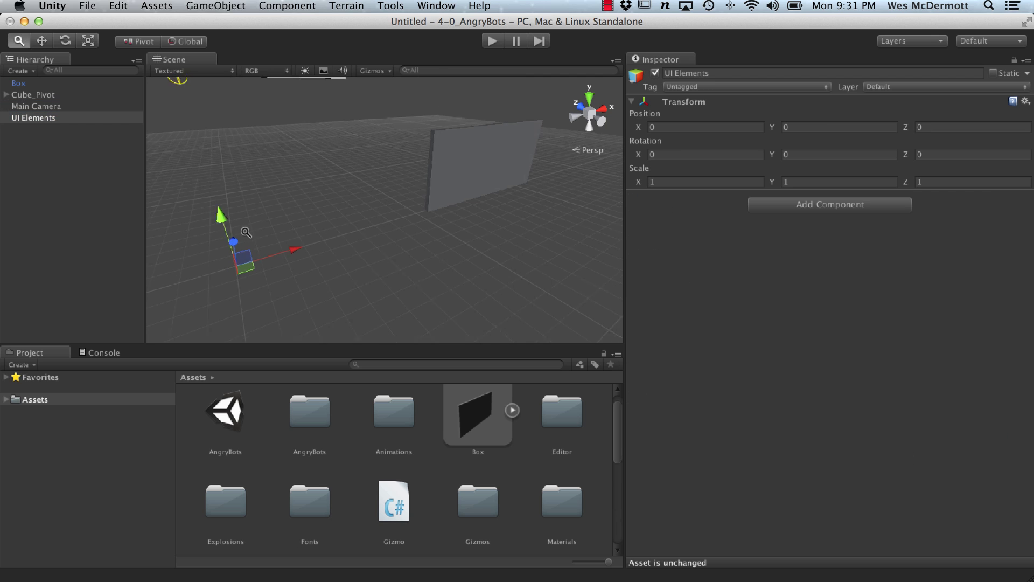
mouse_move(339, 227)
right_down()
mouse_move(256, 246)
mouse_move(327, 219)
right_up()
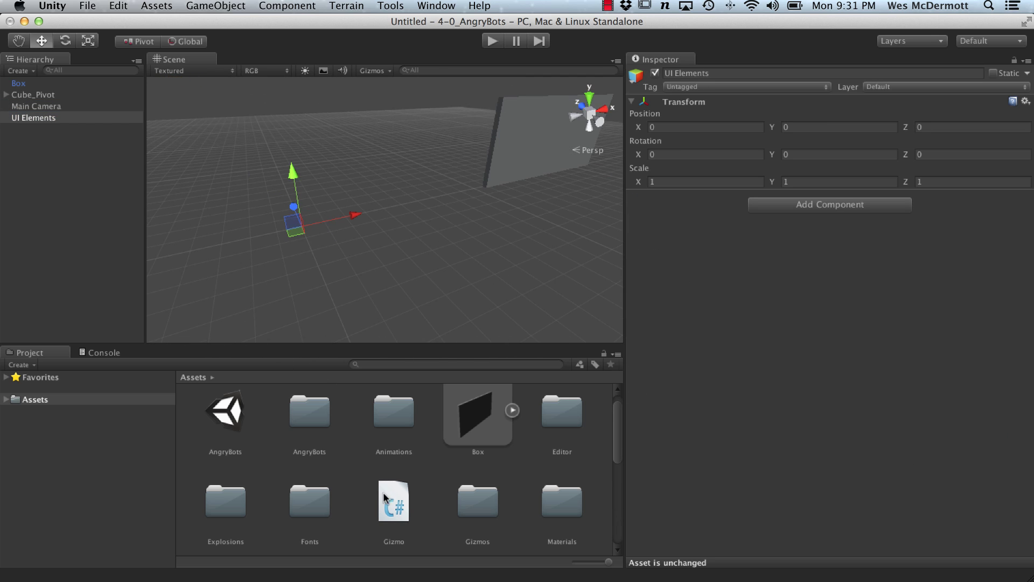
Attach the Gizmo script to UI Elements and set its Gizmo Color to red-orange.
drag(384, 492, 709, 379)
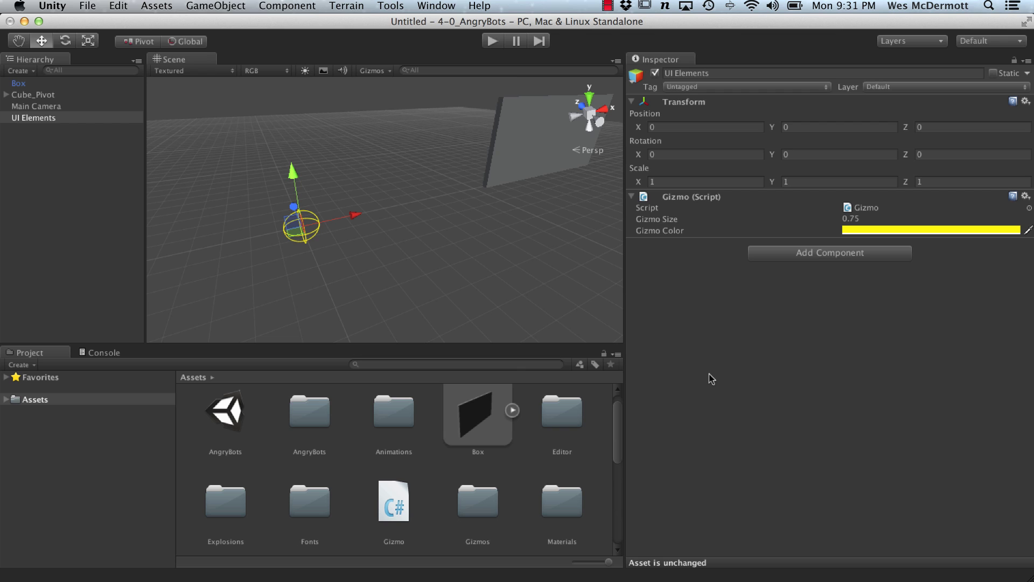
click(875, 233)
drag(780, 209, 781, 221)
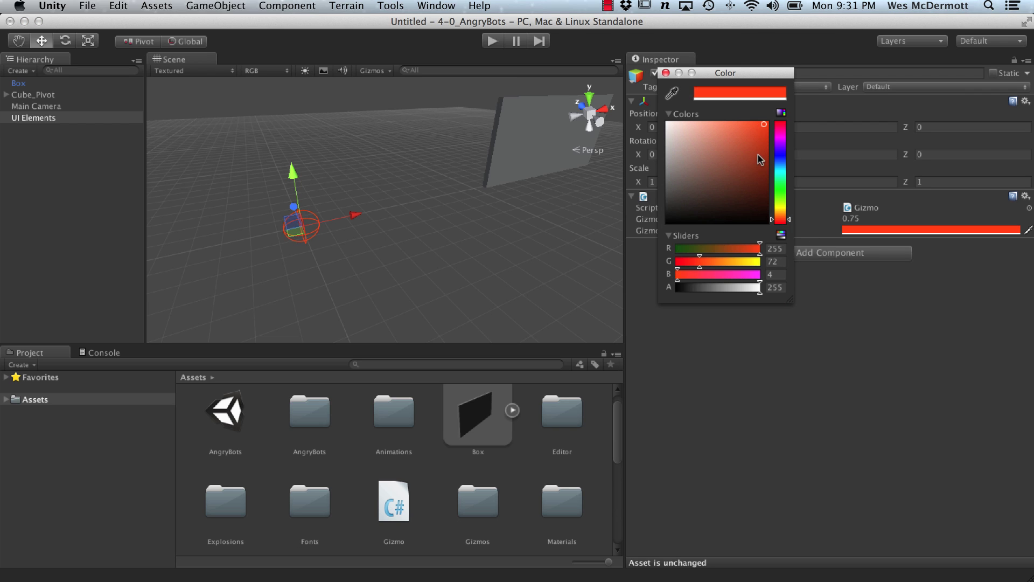
click(763, 133)
click(666, 74)
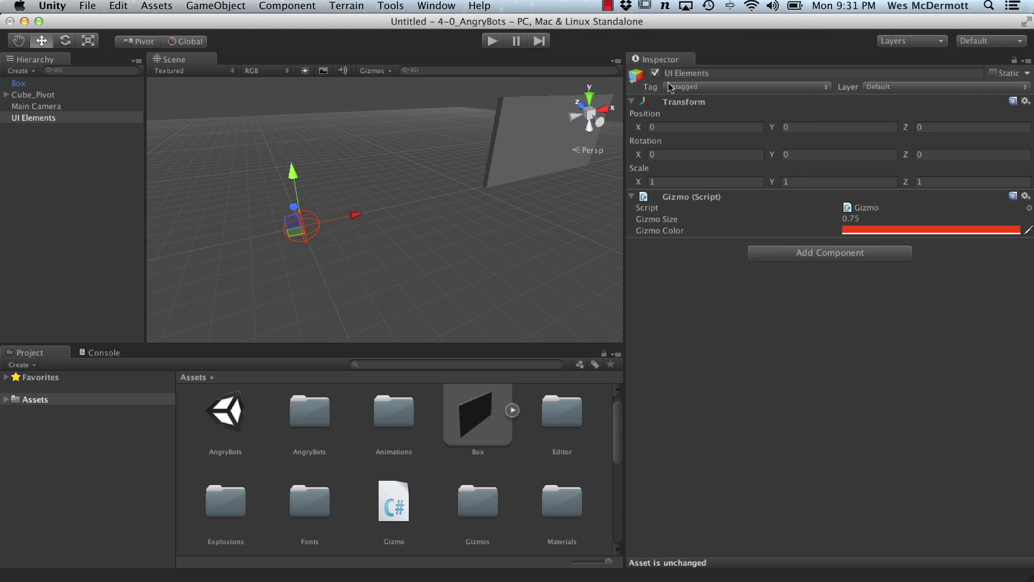
Shrink Gizmo Size to about 0.39 and reselect UI Elements to check the marker.
drag(663, 218, 649, 225)
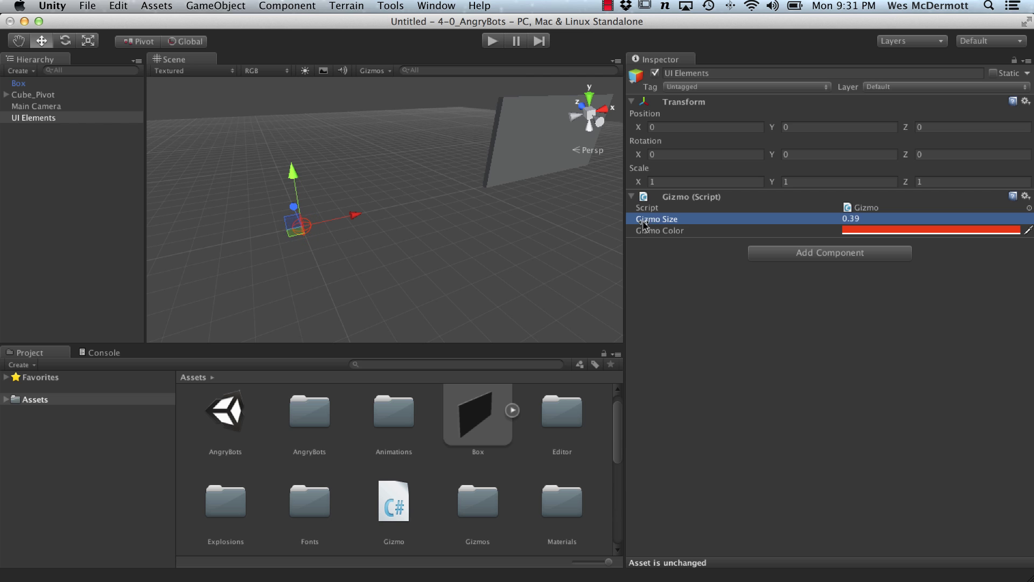
click(363, 283)
mouse_move(364, 284)
alt+mouse_down()
mouse_move(460, 273)
mouse_move(420, 267)
alt+mouse_up()
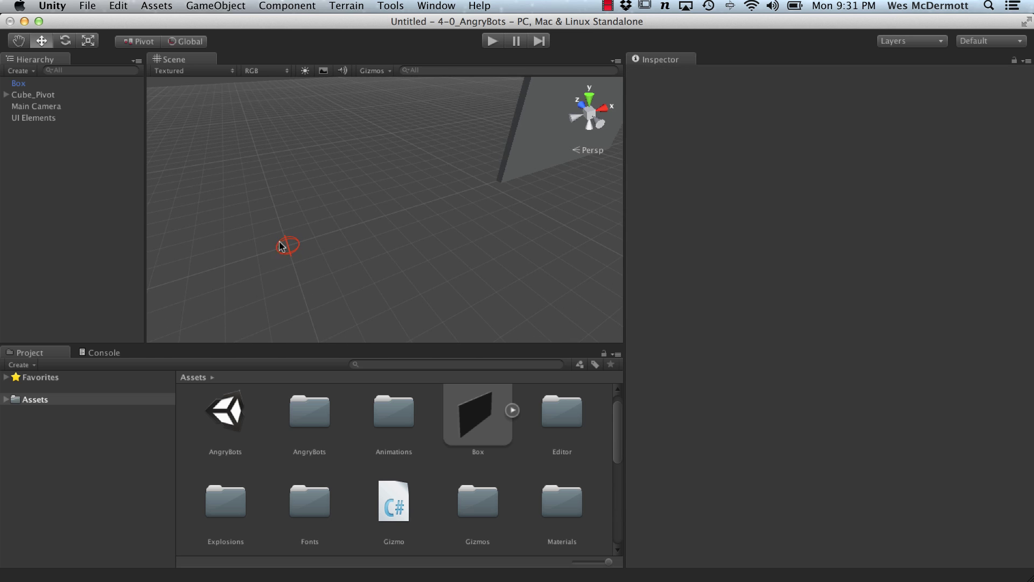
click(413, 252)
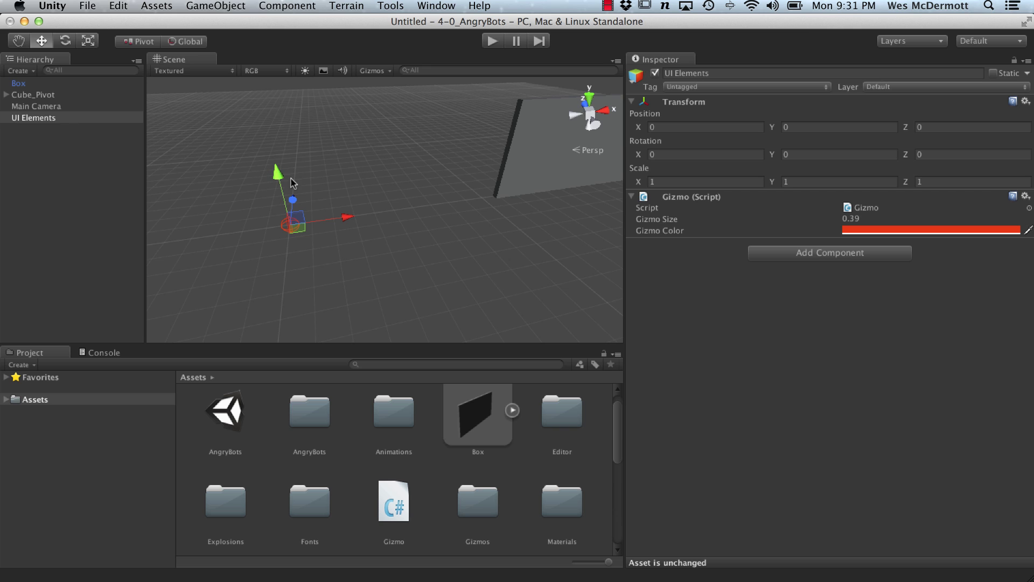
Duplicate the Box plane and move the copy down below the original.
click(503, 169)
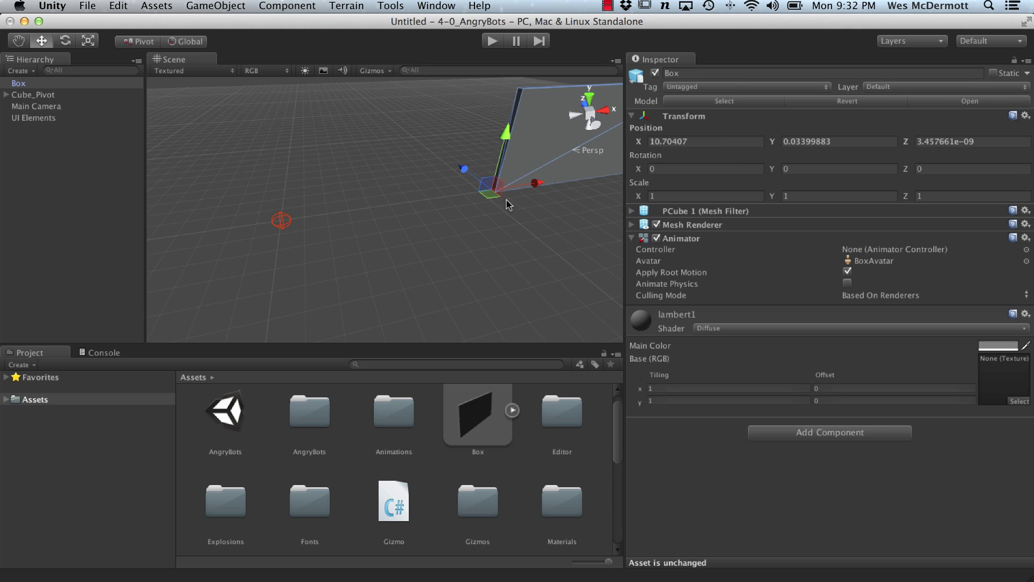
middle_drag(517, 231, 487, 196)
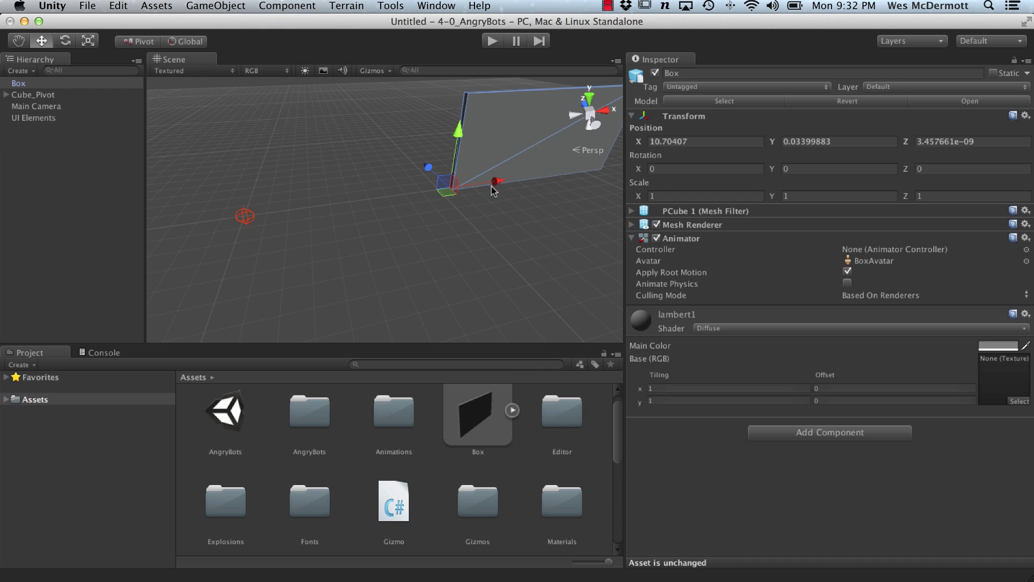
middle_drag(492, 186, 497, 182)
key(super+d)
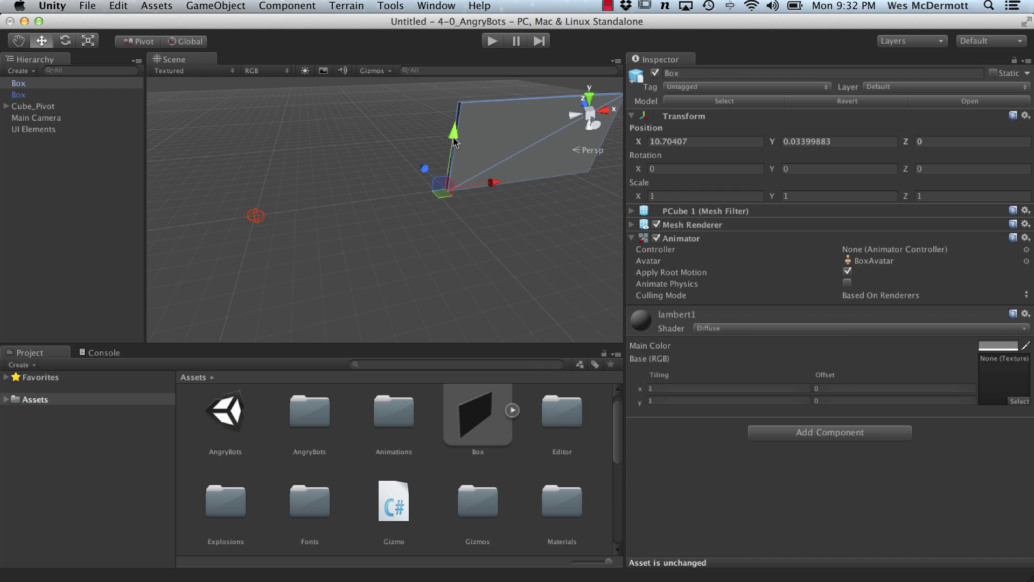
drag(454, 139, 437, 219)
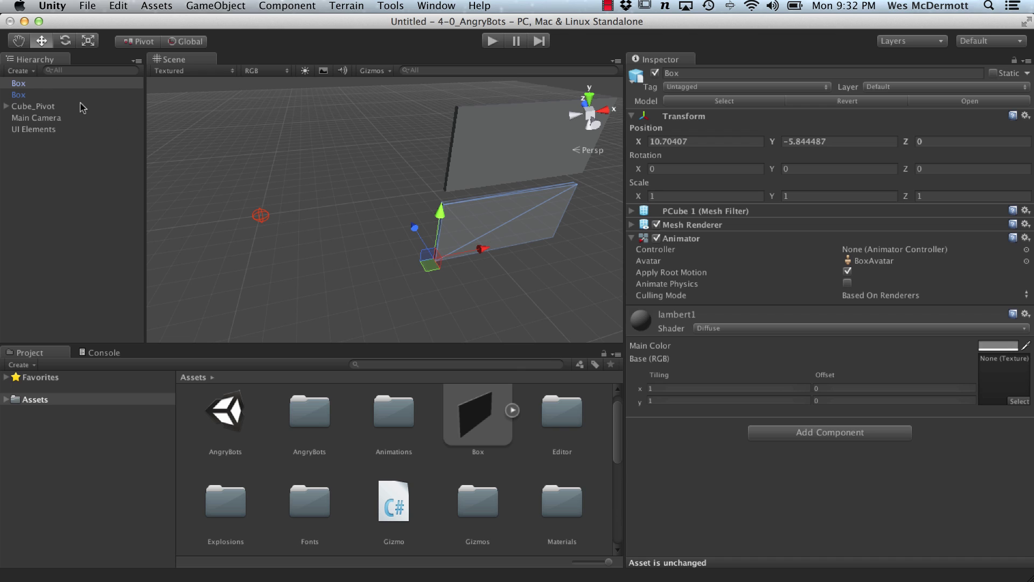
Nest both Box planes under UI Elements as children.
shift+click(18, 95)
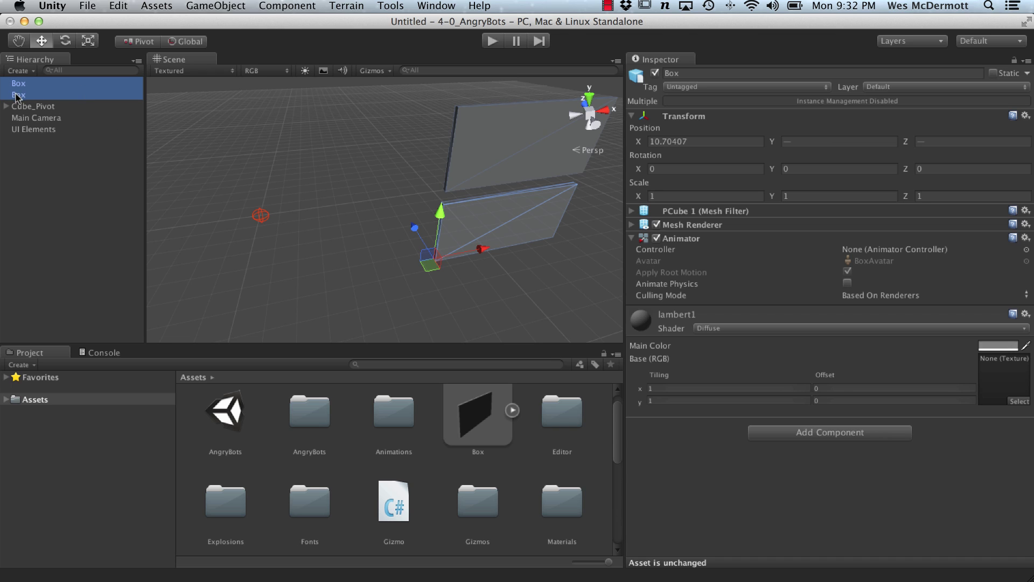
drag(18, 95, 37, 129)
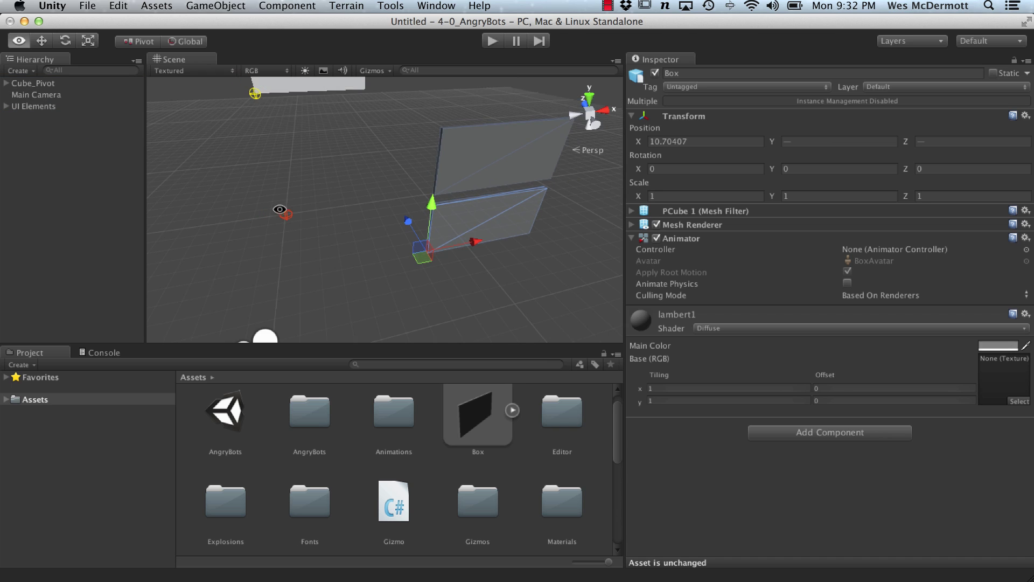
middle_drag(392, 180, 340, 203)
click(284, 213)
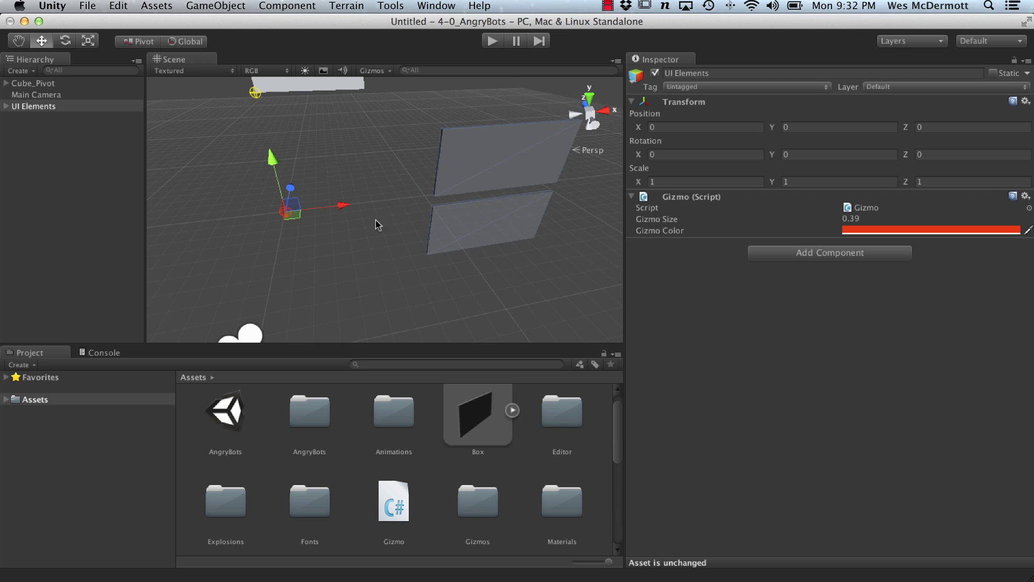
Shift both Boxes along X toward the origin marker, to about X -5.11.
click(453, 162)
shift+click(480, 212)
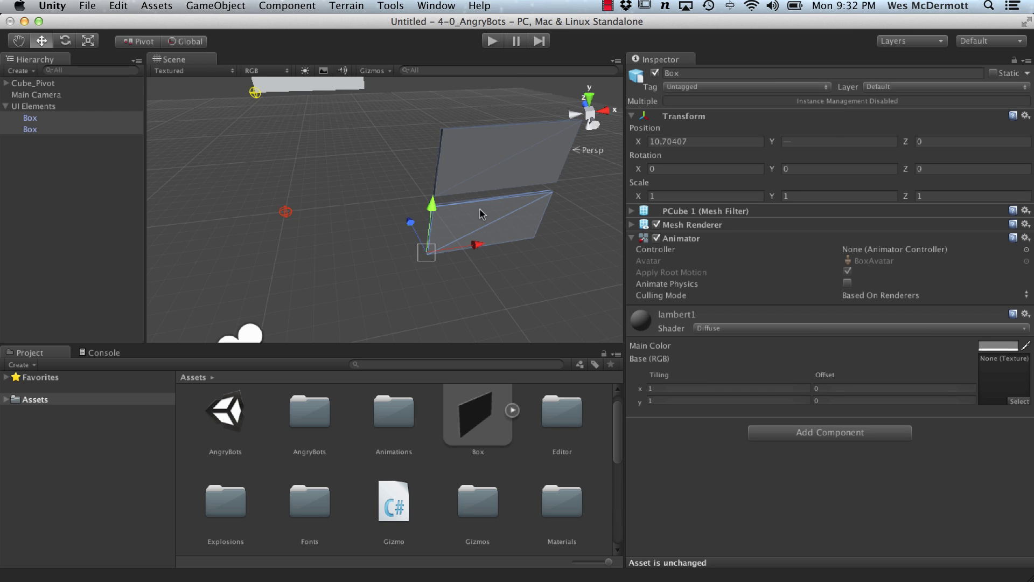
drag(477, 244, 307, 251)
middle_drag(340, 210, 283, 185)
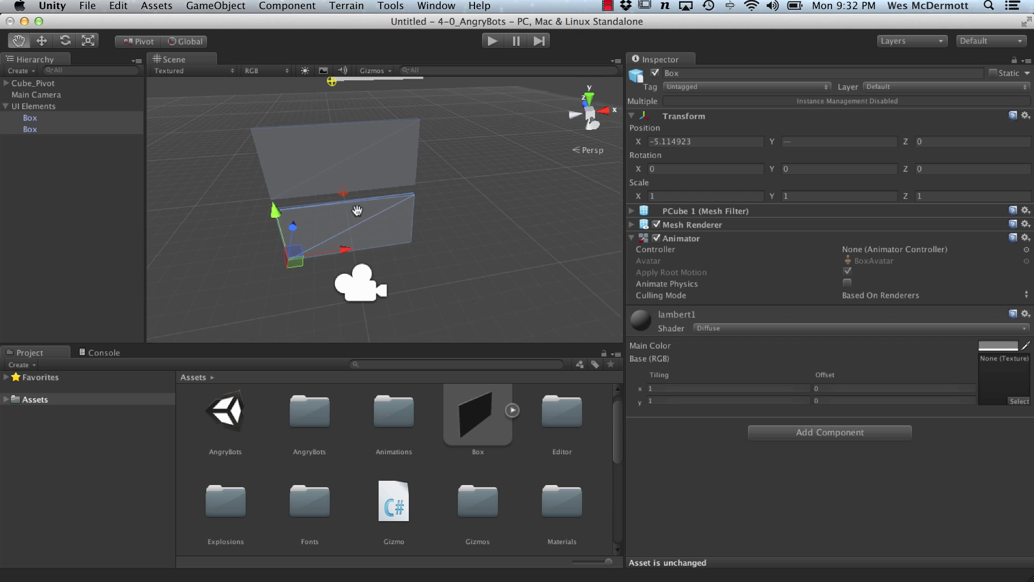
click(34, 106)
key(e)
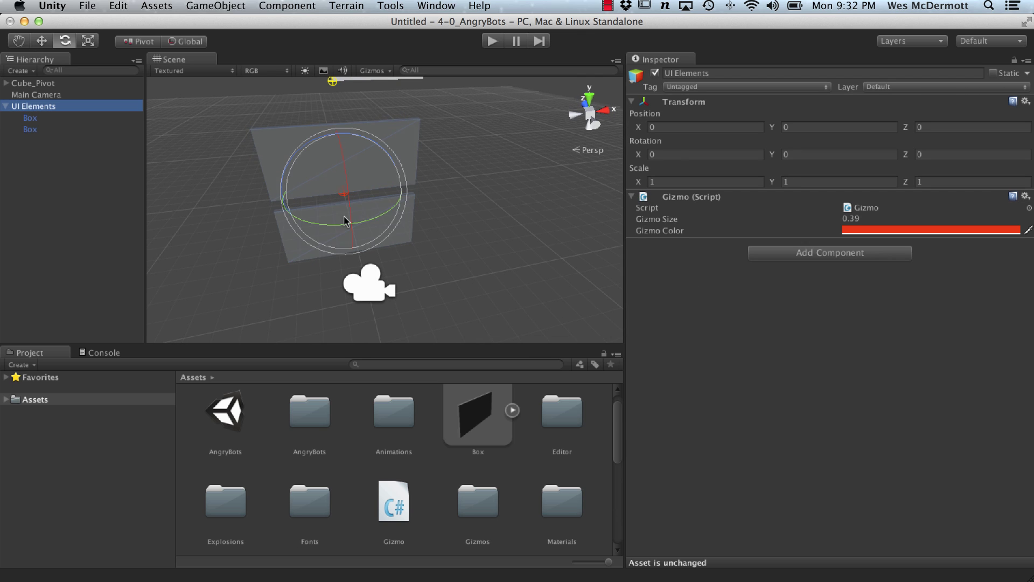
mouse_move(344, 219)
mouse_down()
mouse_move(359, 208)
mouse_move(450, 196)
mouse_move(374, 213)
mouse_move(431, 218)
mouse_up()
key(super+z)
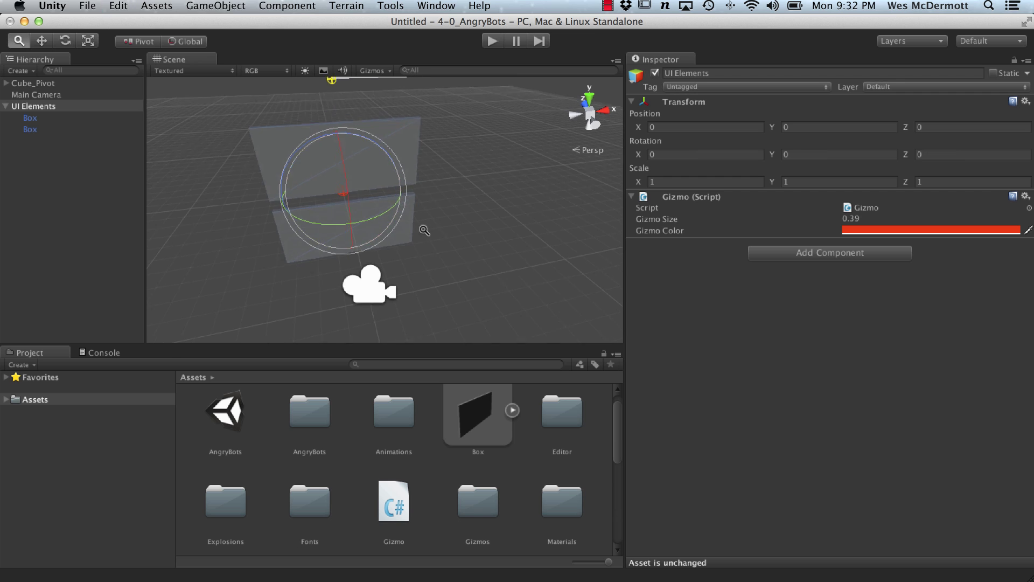
scroll(424, 230, up, 2)
mouse_move(388, 177)
mouse_down()
mouse_move(343, 194)
mouse_move(402, 206)
mouse_up()
key(super+z)
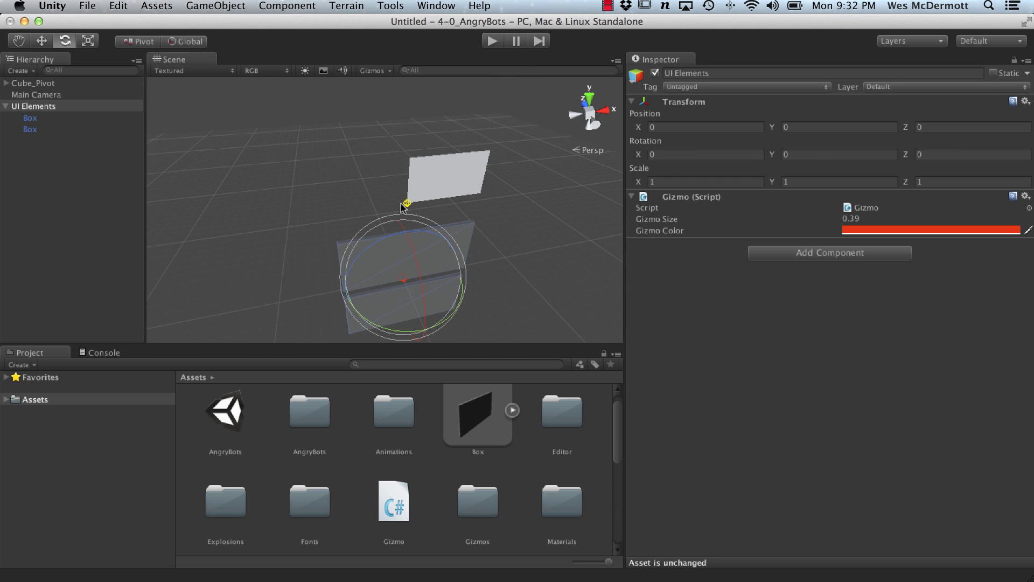
click(406, 204)
mouse_move(420, 214)
alt+mouse_down()
mouse_move(434, 237)
mouse_move(243, 227)
alt+mouse_up()
key(e)
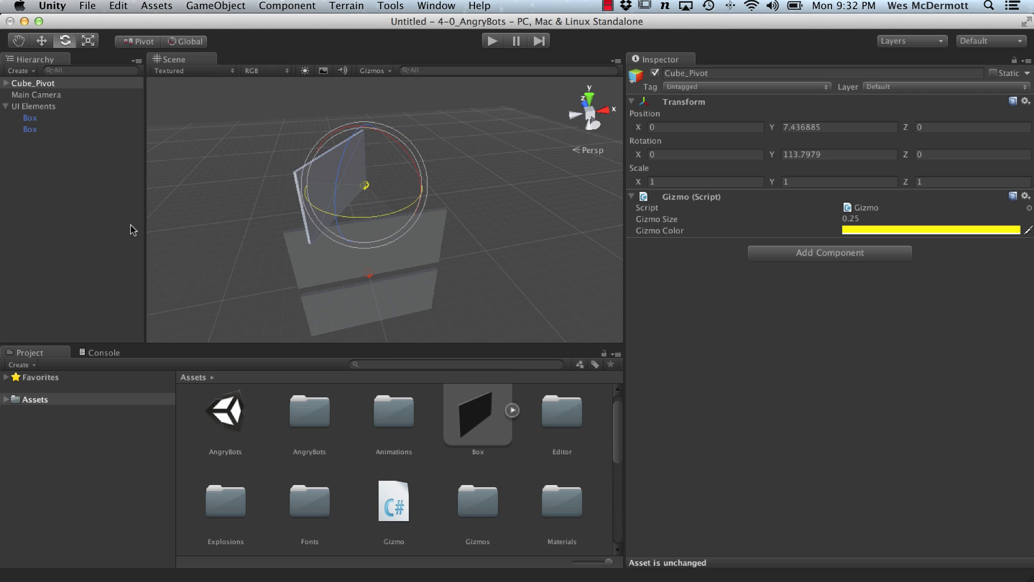
drag(130, 226, 430, 232)
key(super+z)
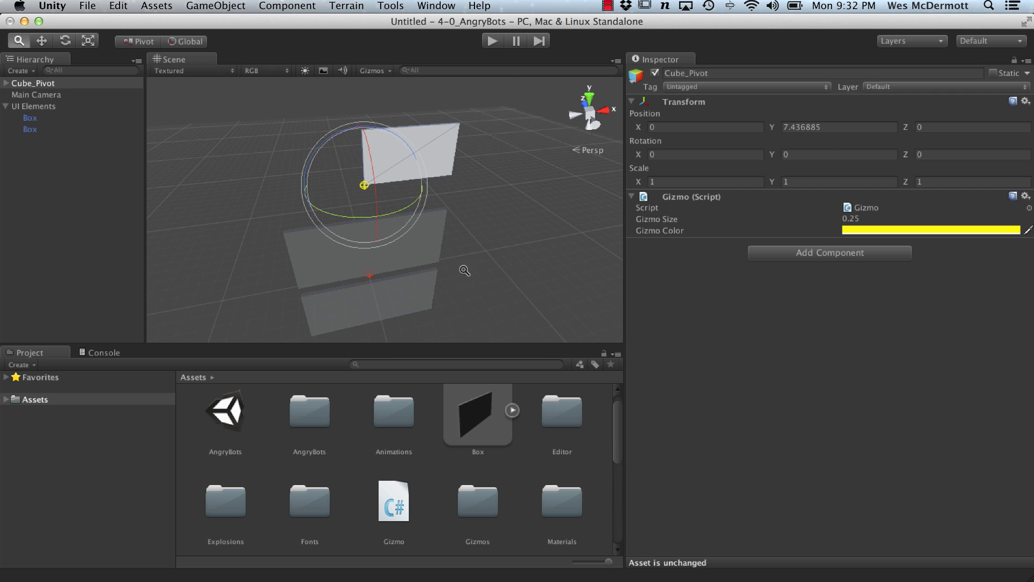
mouse_move(465, 270)
alt+mouse_down()
mouse_move(430, 233)
mouse_move(401, 230)
alt+mouse_up()
click(430, 234)
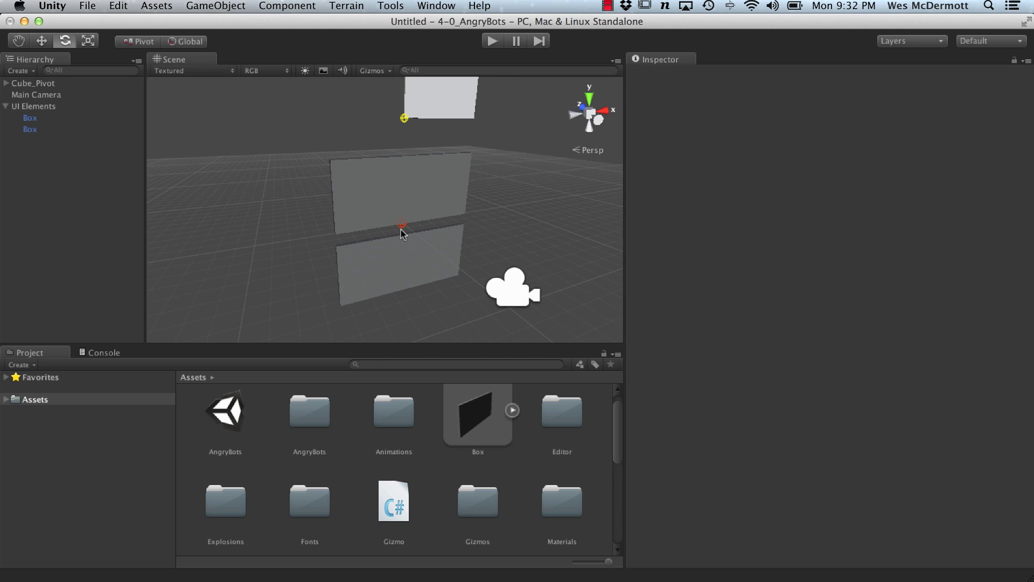
click(32, 106)
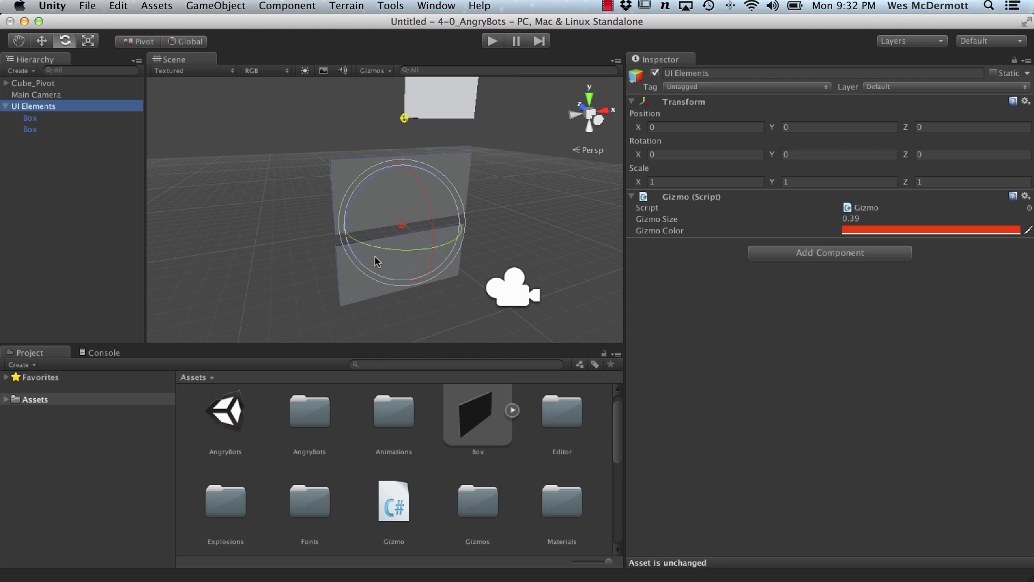
click(30, 119)
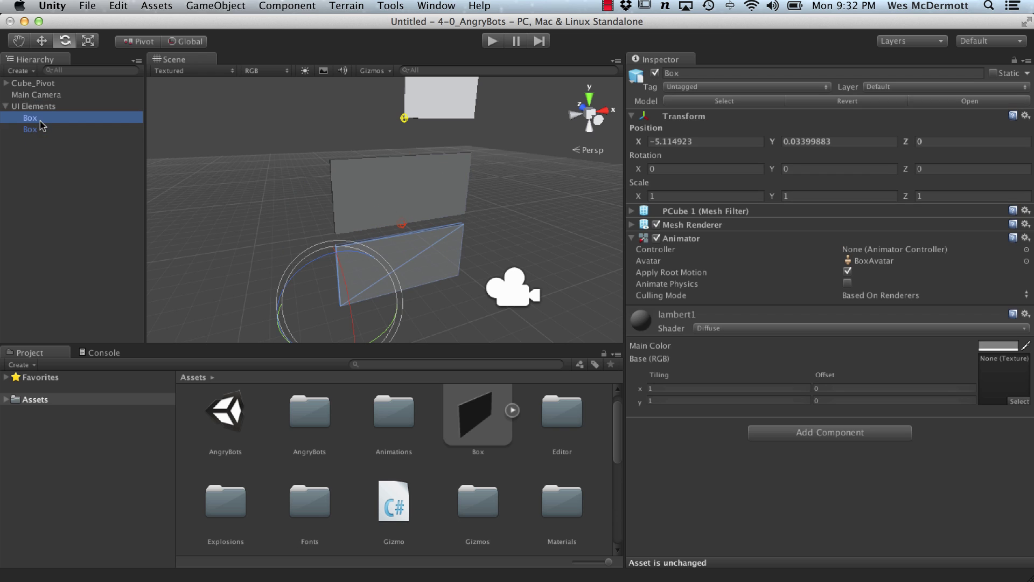
click(49, 118)
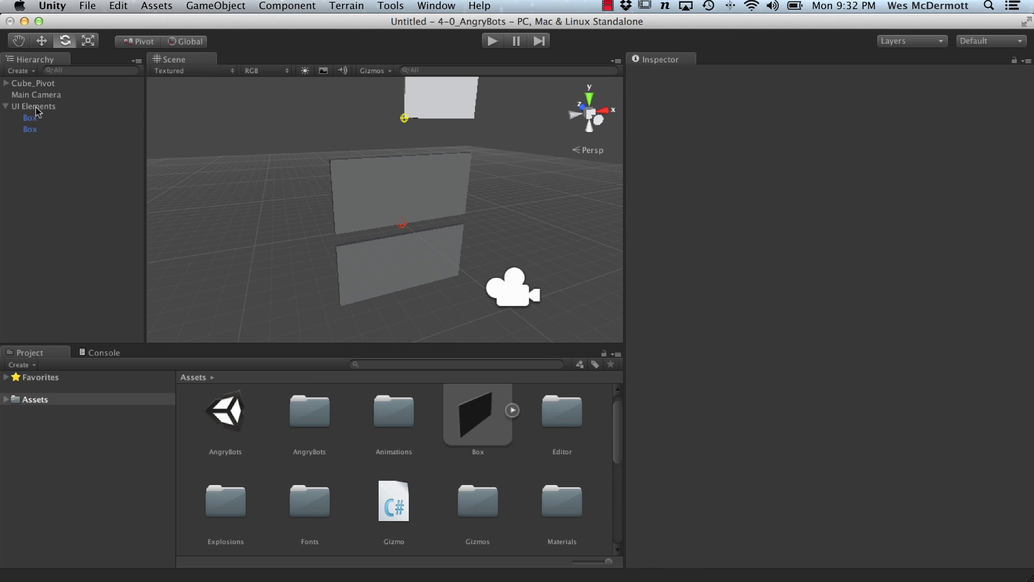
Check UI Elements with the rotate tool, then move both Boxes back to top level.
click(34, 106)
alt+drag(243, 182, 335, 210)
key(e)
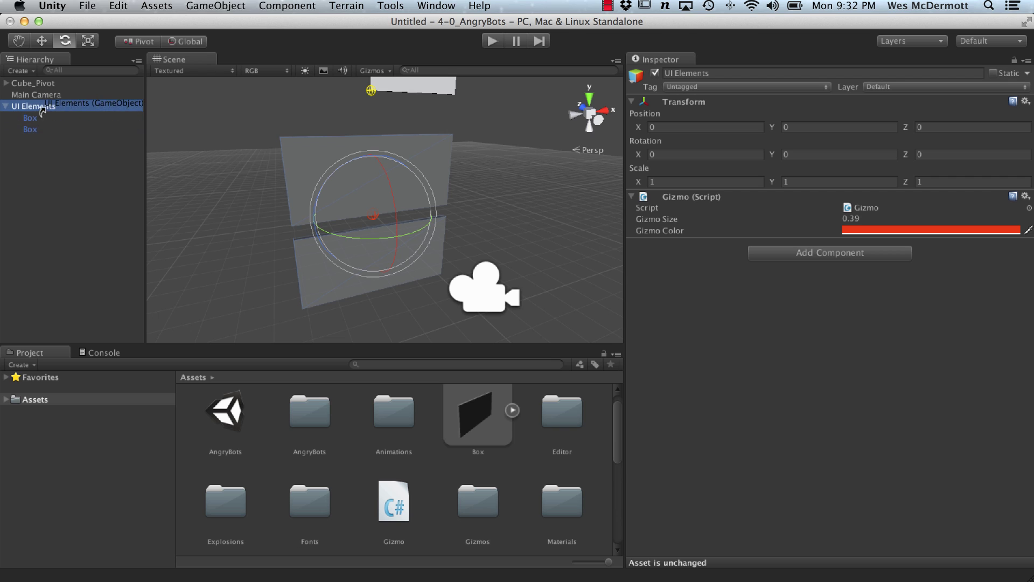
click(31, 119)
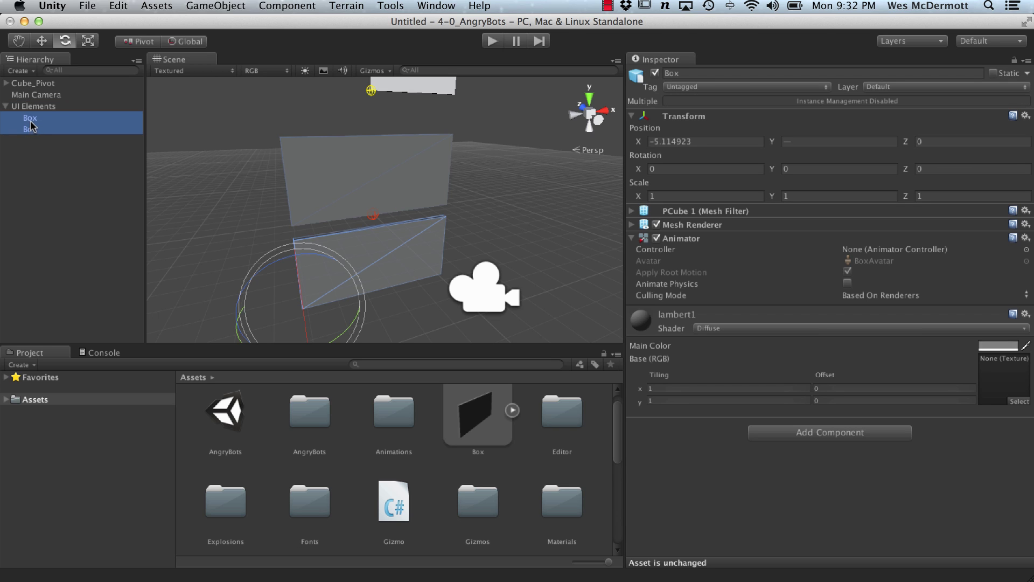
drag(35, 128, 38, 77)
Nest UI Elements under the second Box and expand it to reveal the child.
click(51, 130)
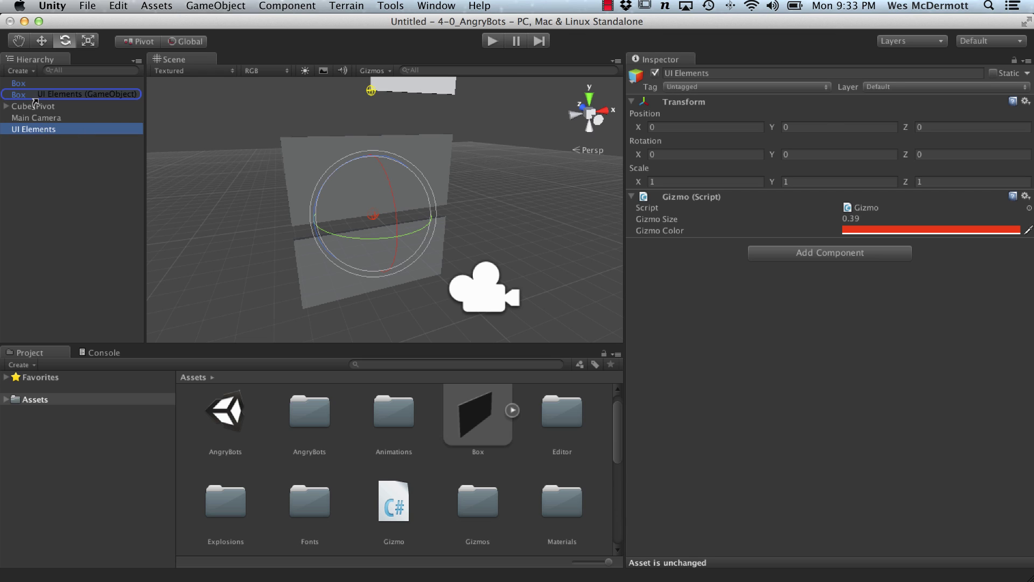
drag(45, 132, 20, 95)
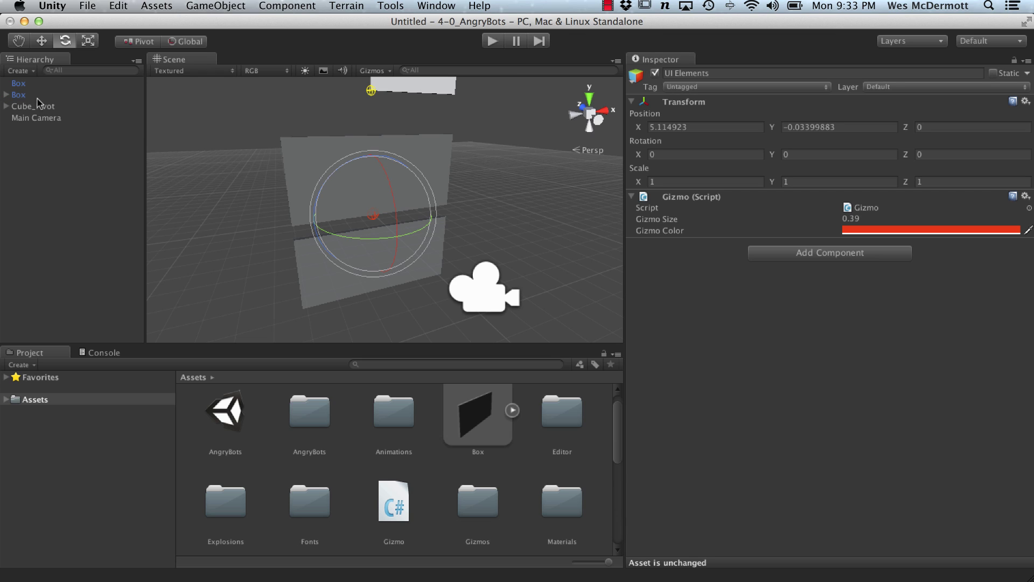
click(7, 95)
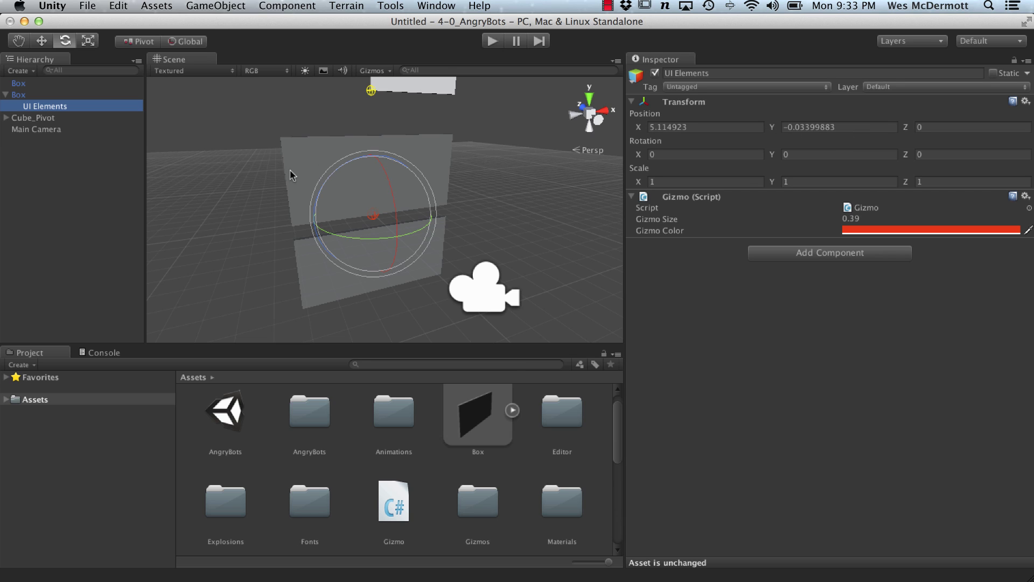
Zero UI Elements' local position to 0, 0, 0 so its marker sits at the Box's corner.
click(671, 127)
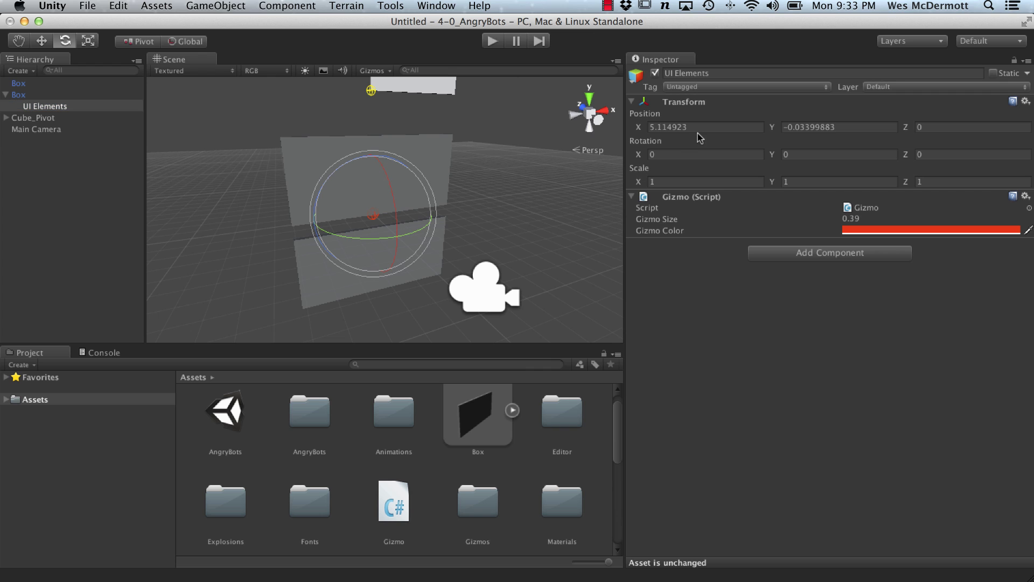
text(0)
key(Tab)
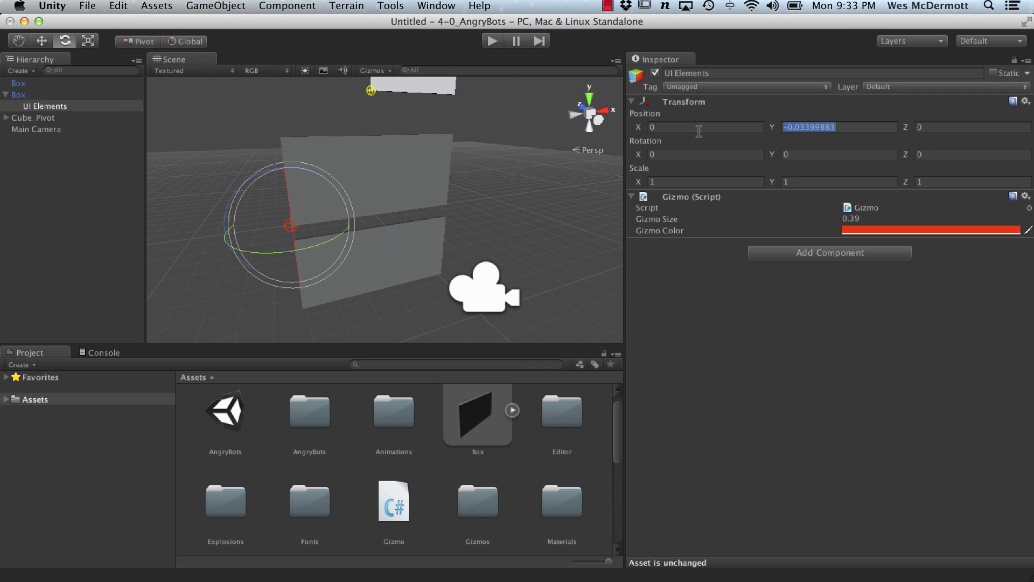
text(0)
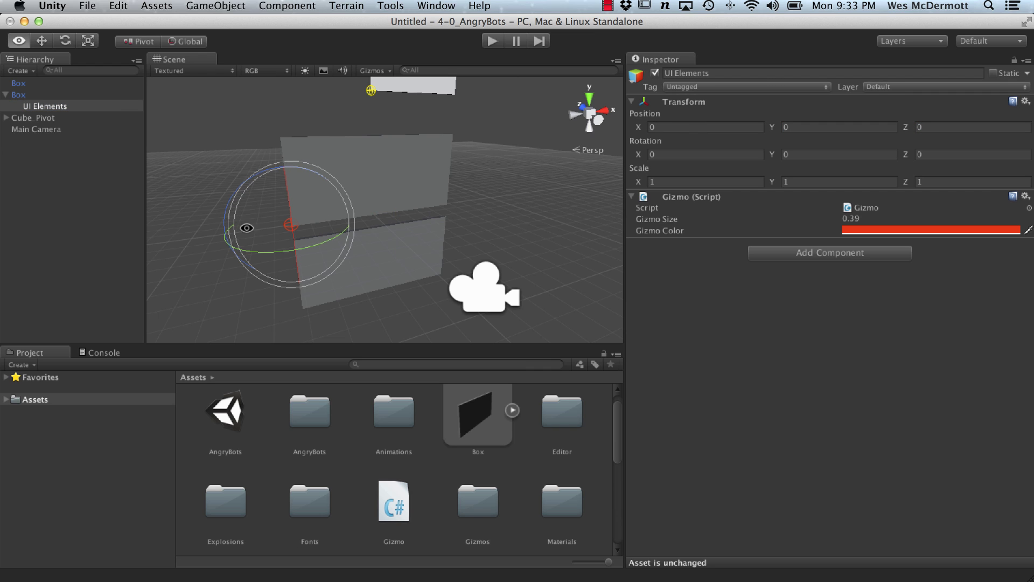
scroll(283, 243, up, 5)
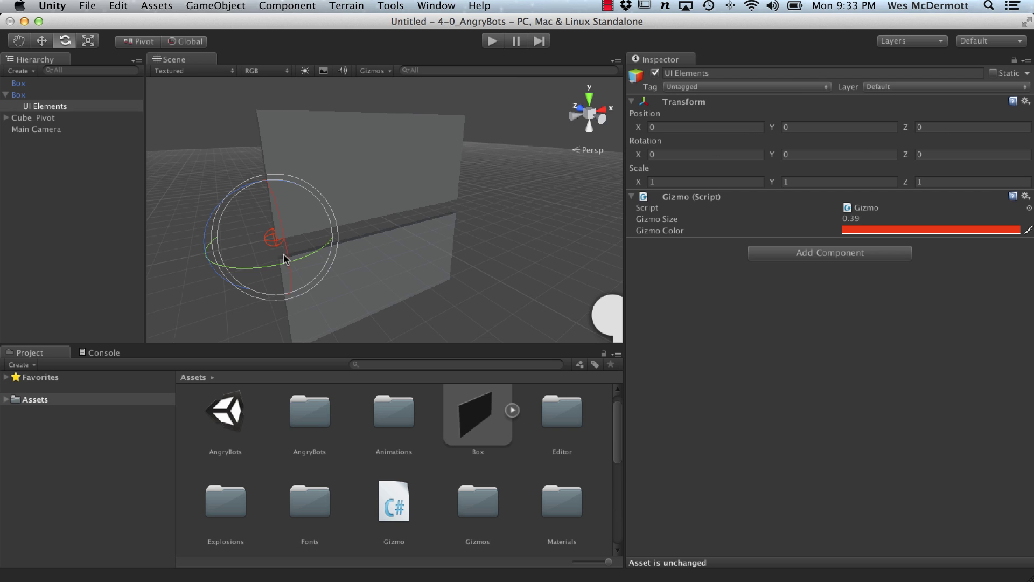
click(322, 184)
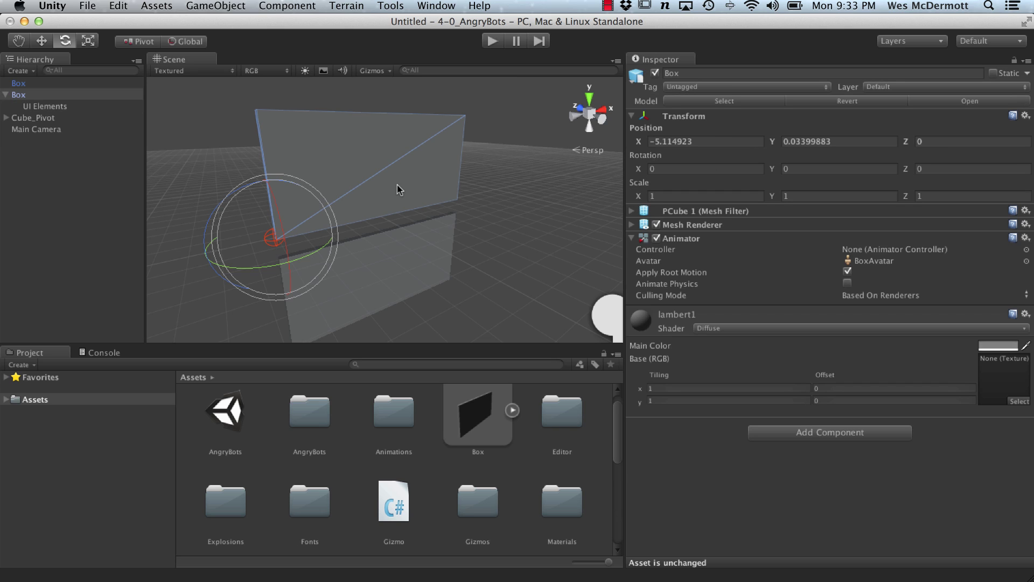
key(w)
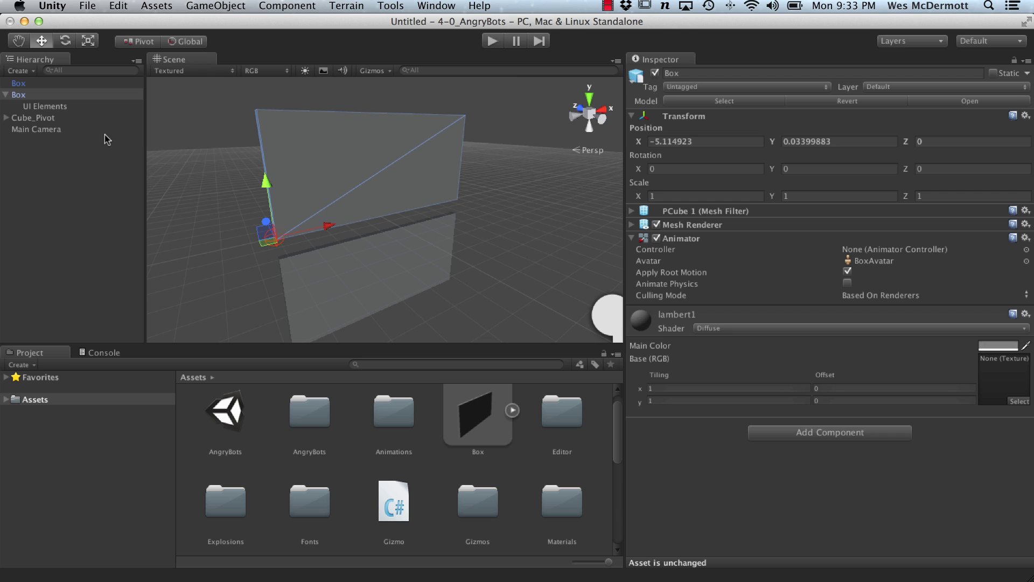
click(45, 106)
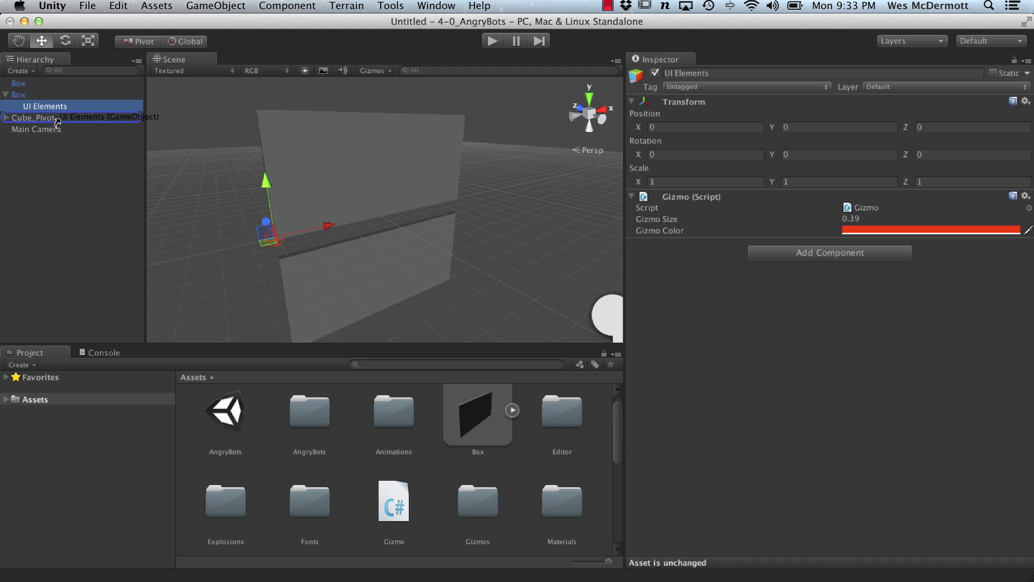
Move UI Elements to the root and nest both Box planes under it, ready to rotate.
drag(51, 107, 52, 174)
click(25, 95)
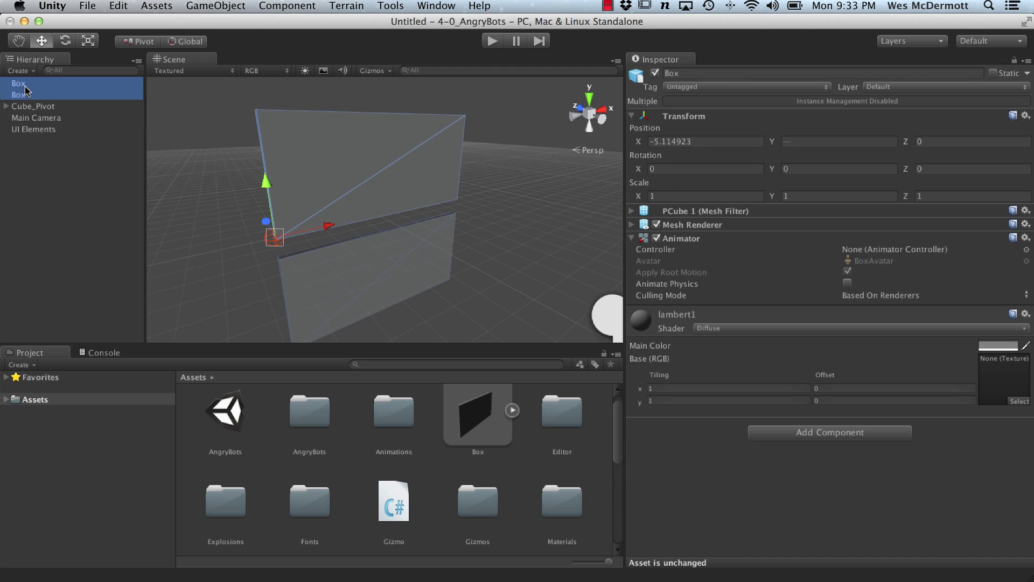
drag(19, 95, 48, 129)
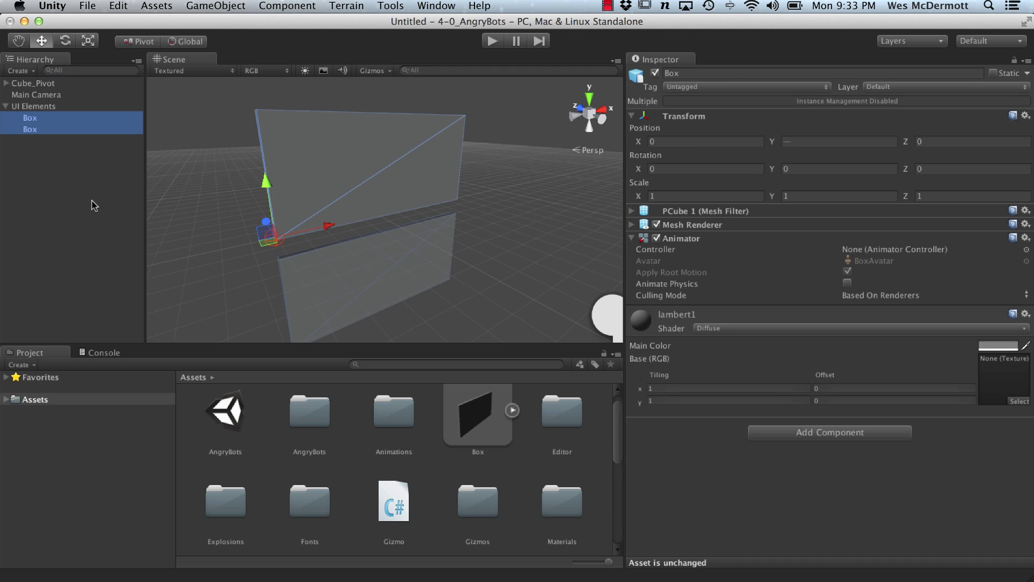
click(51, 107)
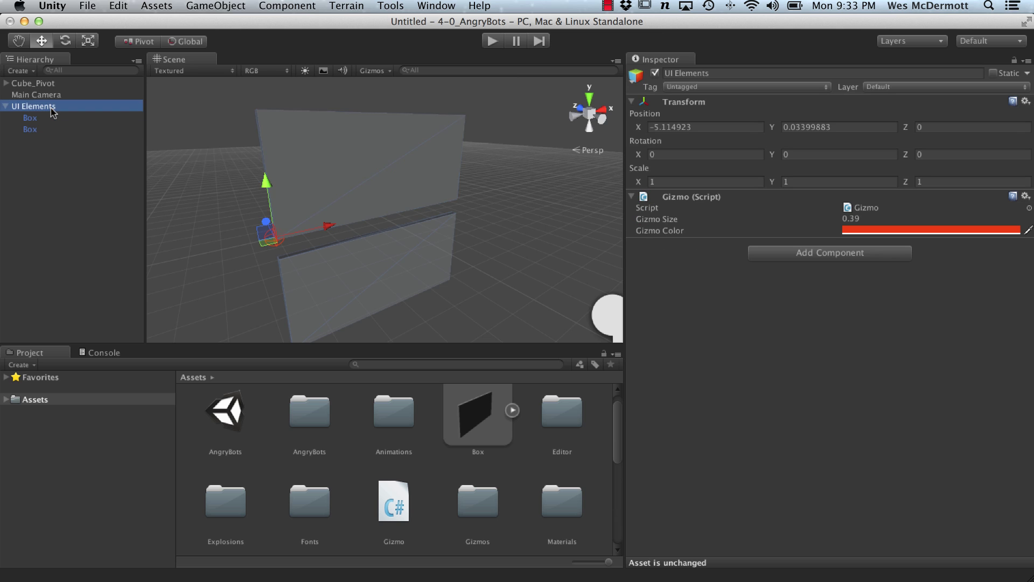
key(e)
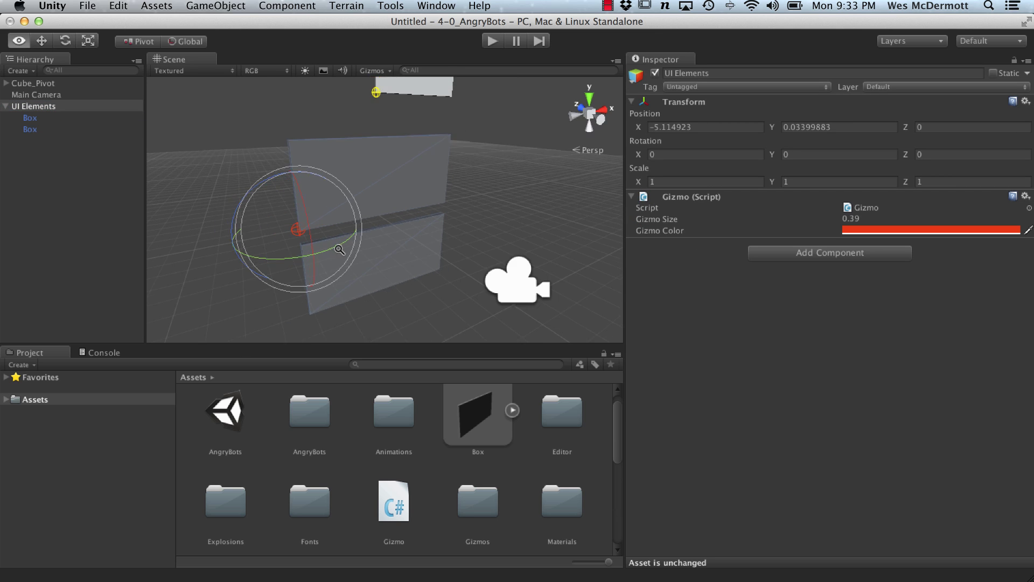
mouse_move(293, 205)
mouse_down()
mouse_move(388, 261)
mouse_move(250, 290)
mouse_up()
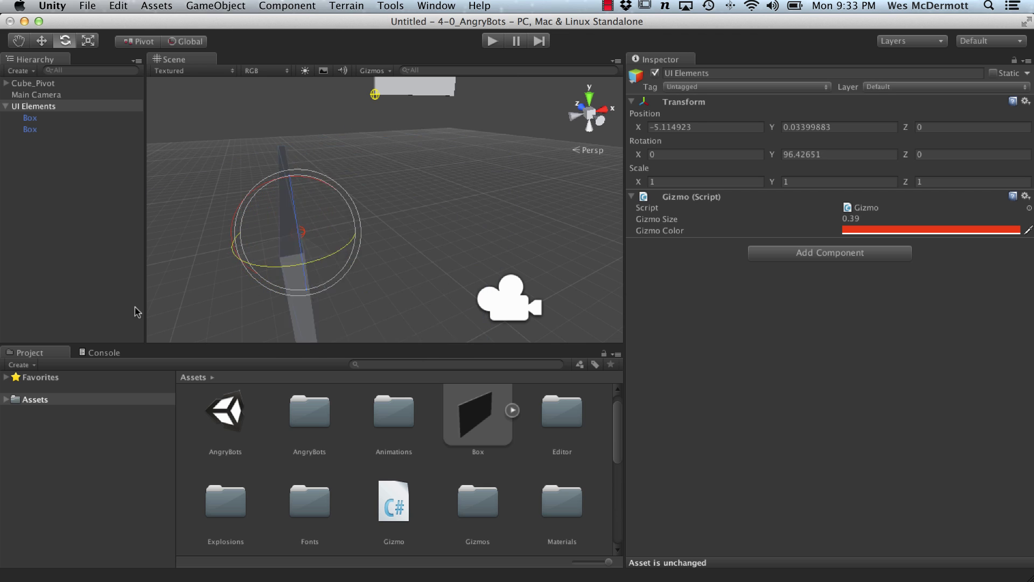
key(super+z)
mouse_move(320, 273)
alt+mouse_down()
mouse_move(407, 272)
mouse_move(385, 237)
alt+mouse_up()
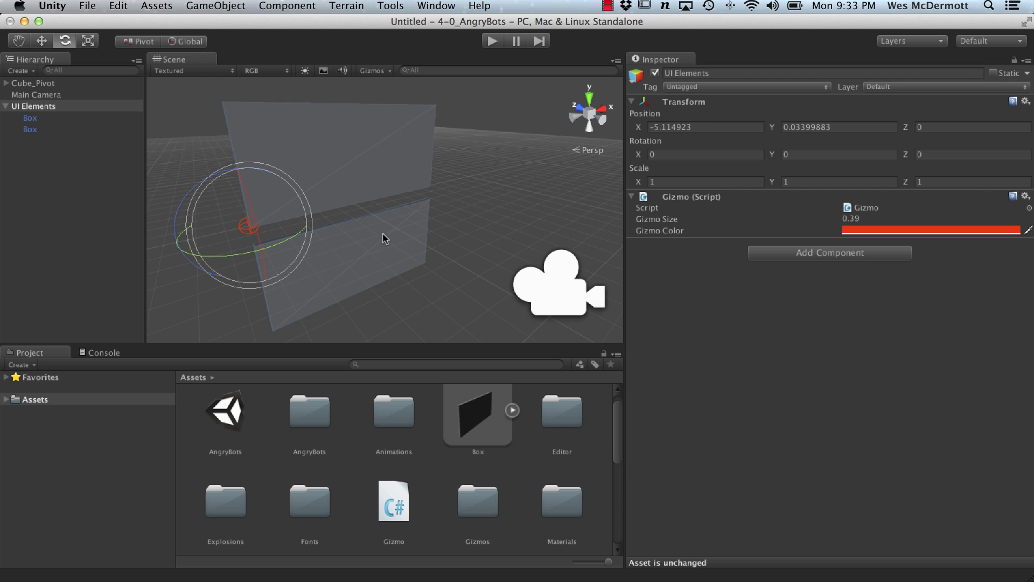
scroll(385, 237, down, 2)
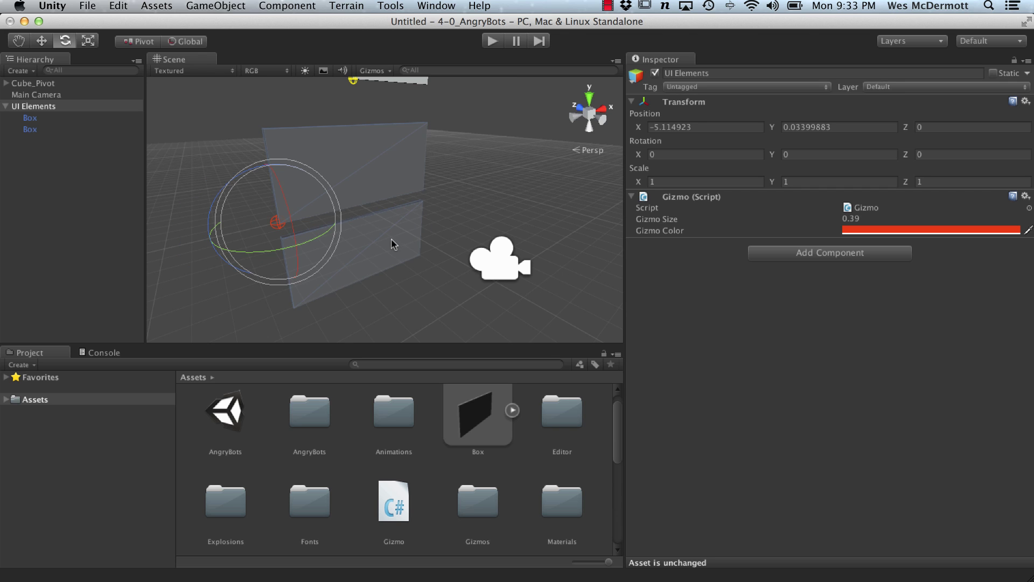
alt+drag(382, 243, 295, 234)
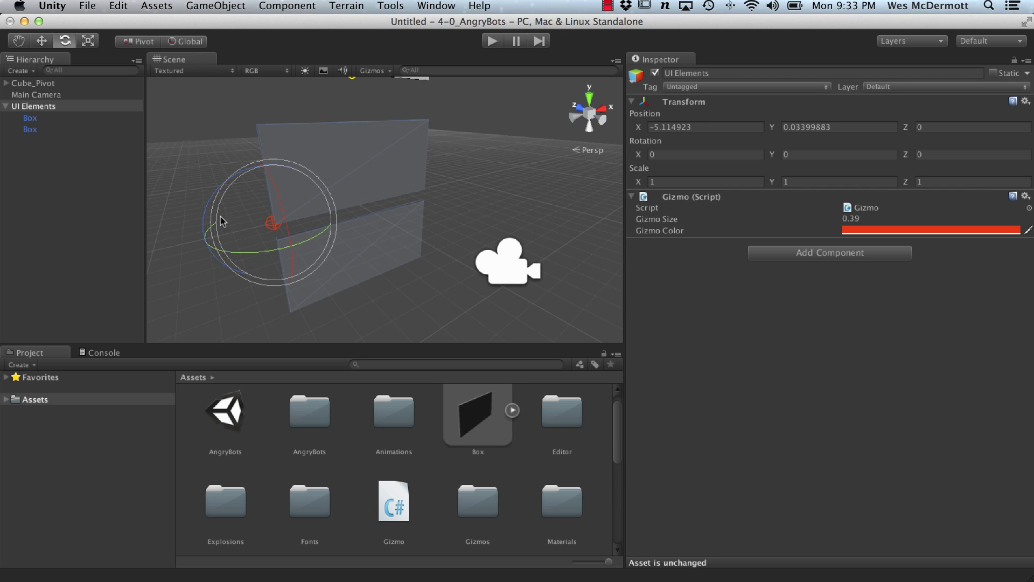
alt+drag(221, 217, 440, 284)
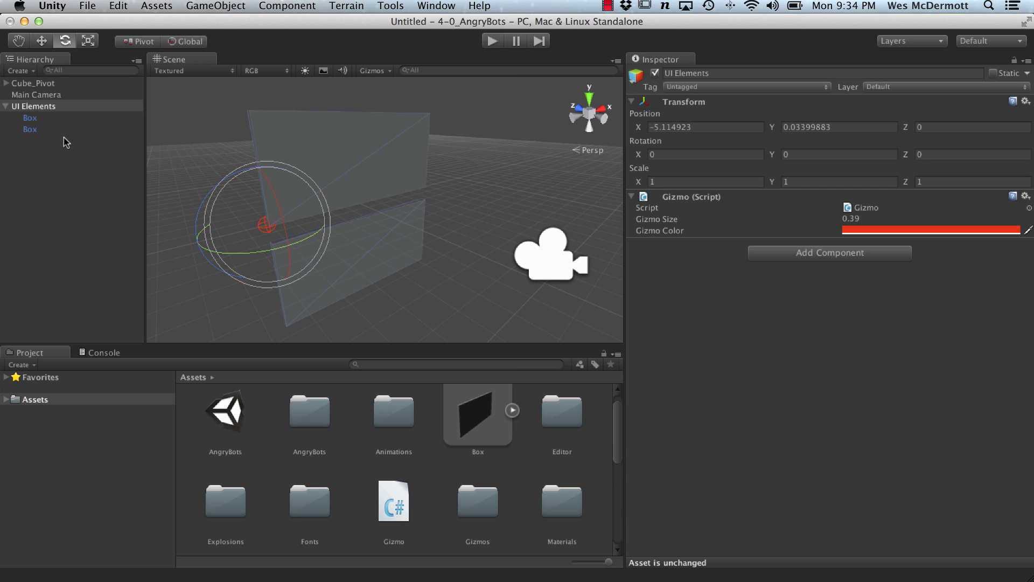
click(36, 121)
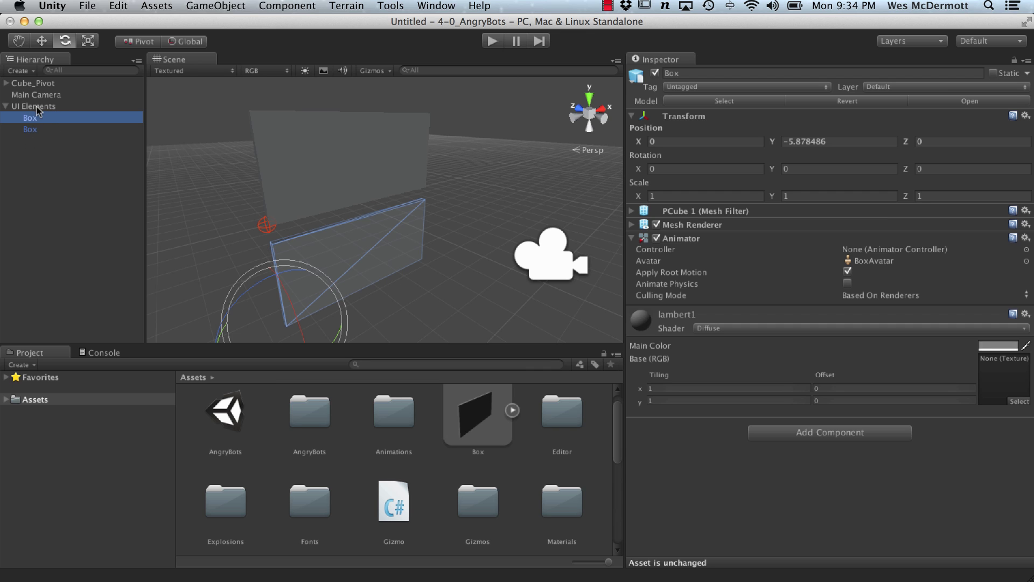
right_drag(291, 233, 339, 250)
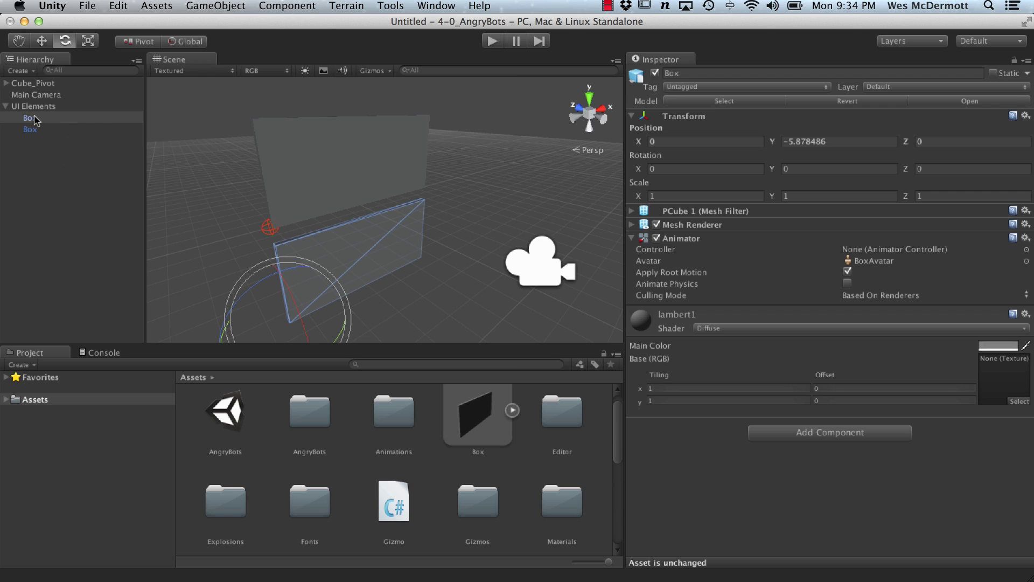
click(31, 129)
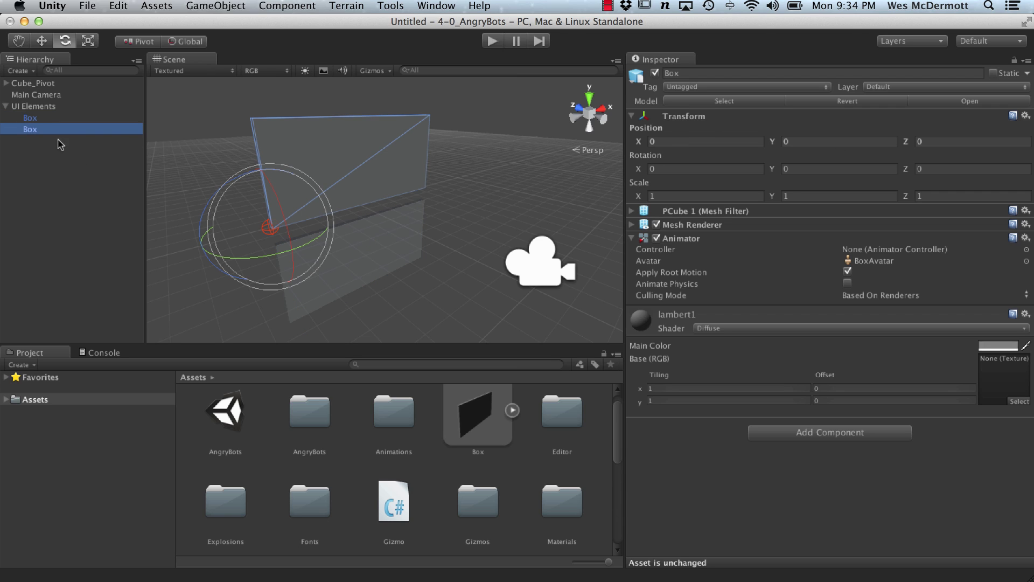
click(31, 118)
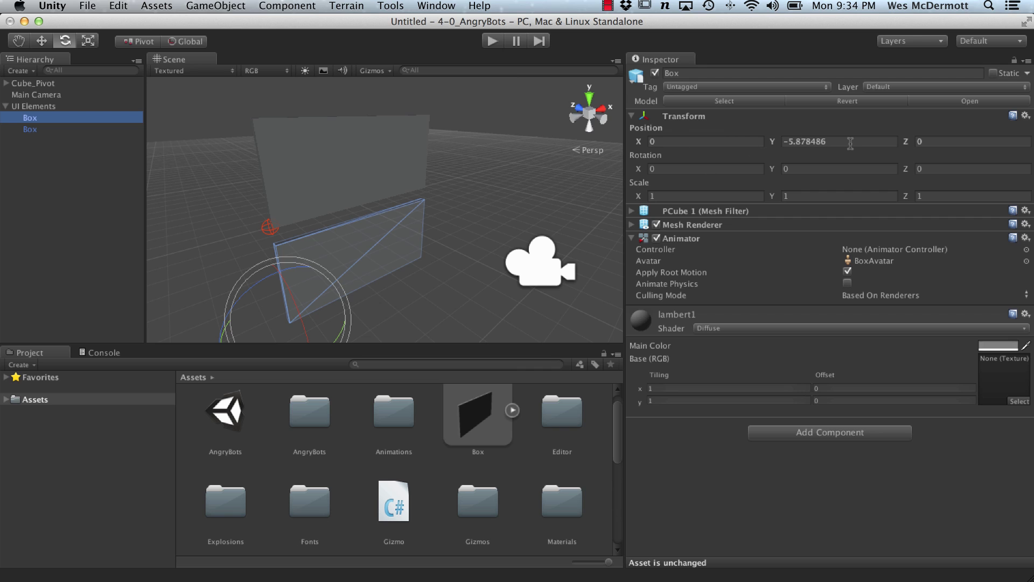
right_drag(364, 226, 348, 235)
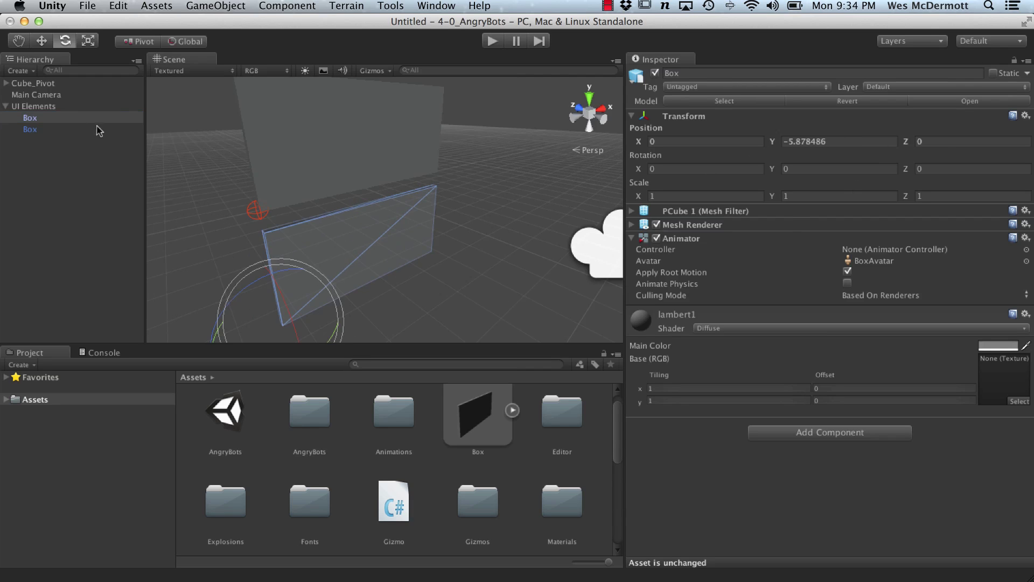
click(30, 129)
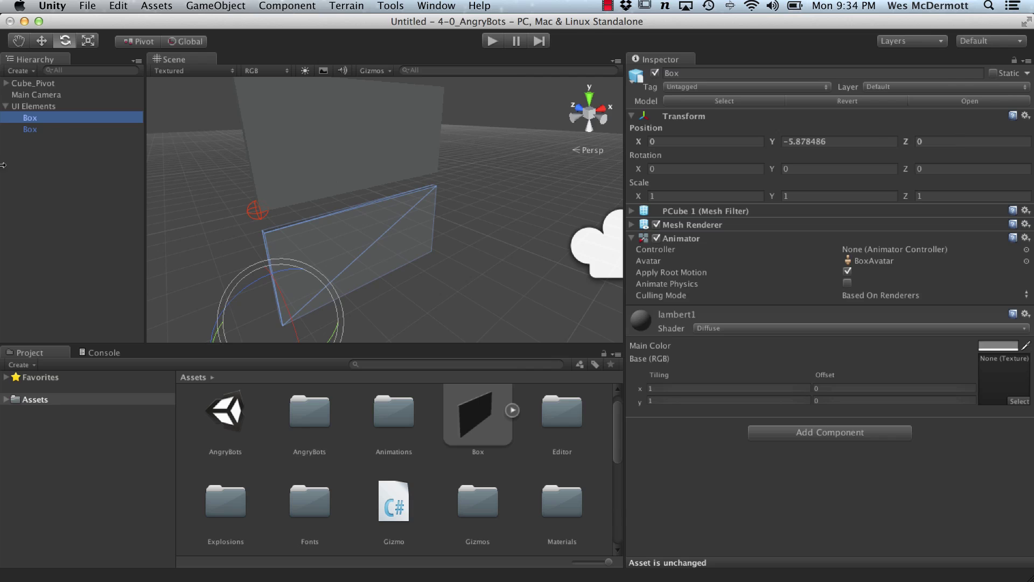
click(33, 106)
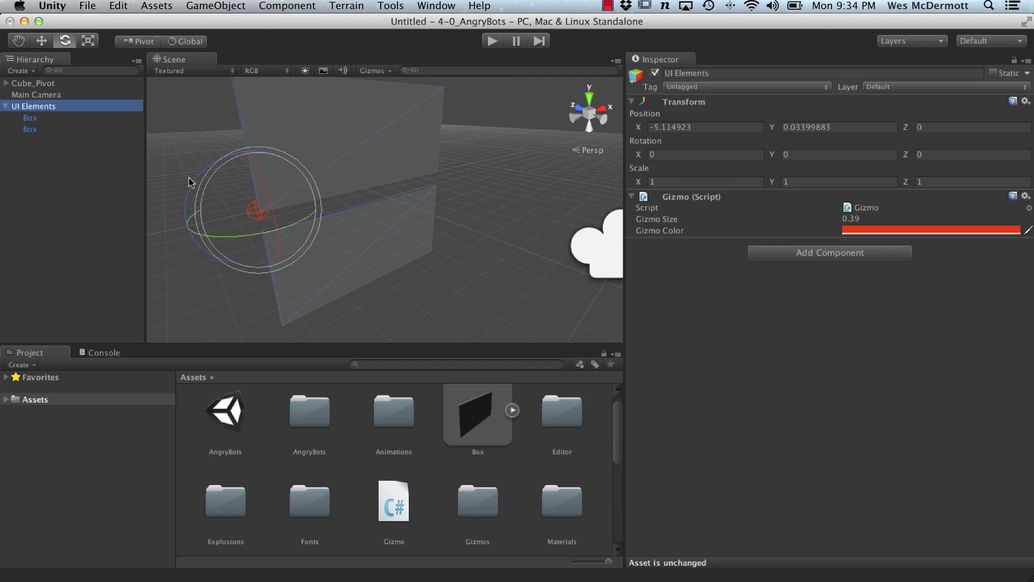
mouse_move(191, 179)
right_down()
mouse_move(281, 234)
mouse_move(431, 244)
mouse_move(405, 238)
mouse_move(440, 235)
right_up()
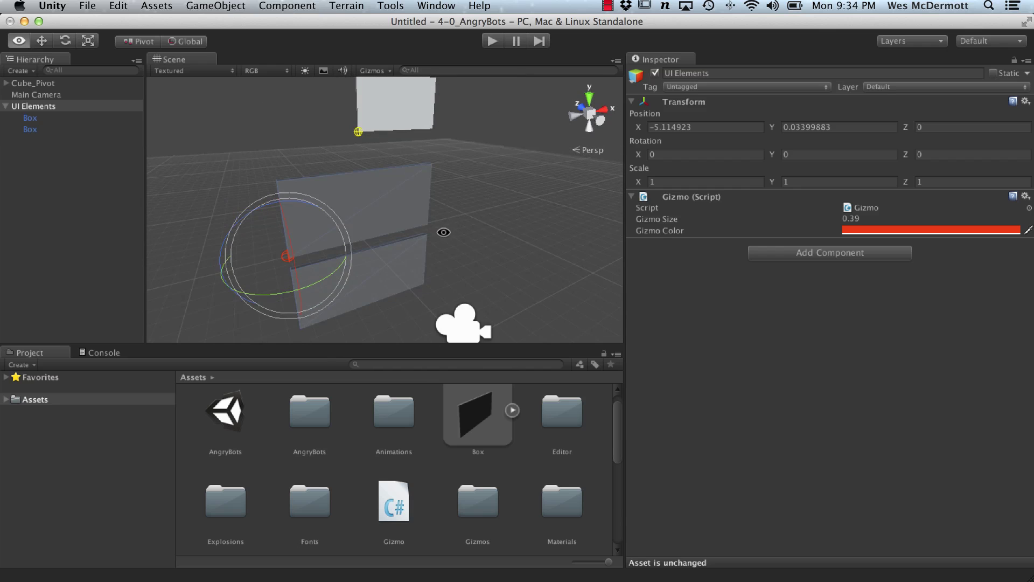